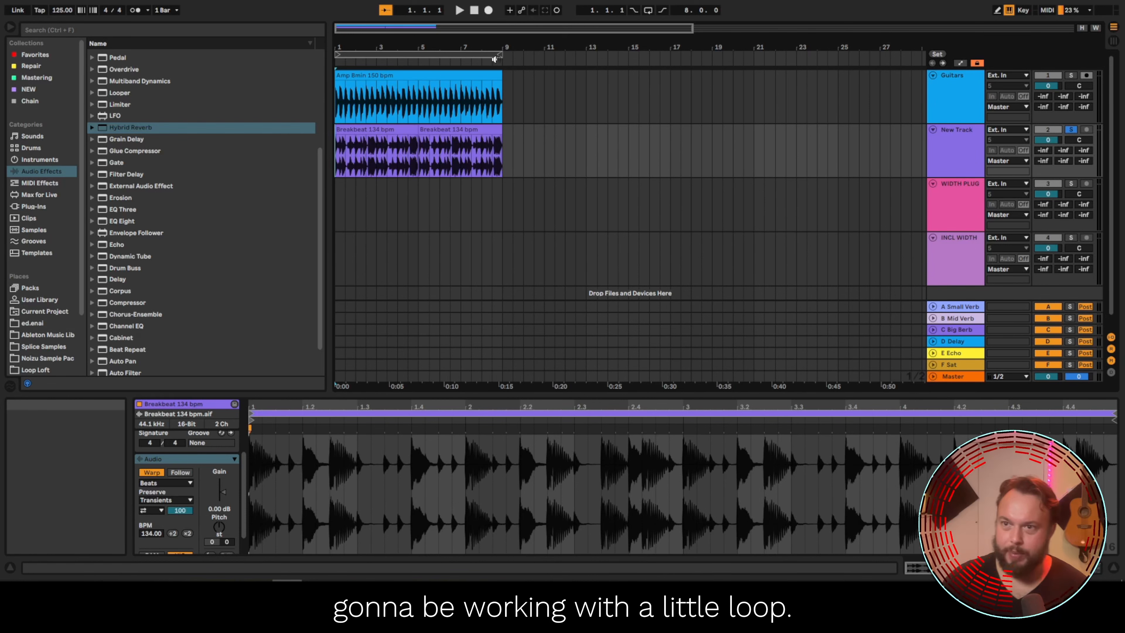
Select the loop region over the two clips, turn off the breakbeat track's solo and play the loop.
left_click(421, 53)
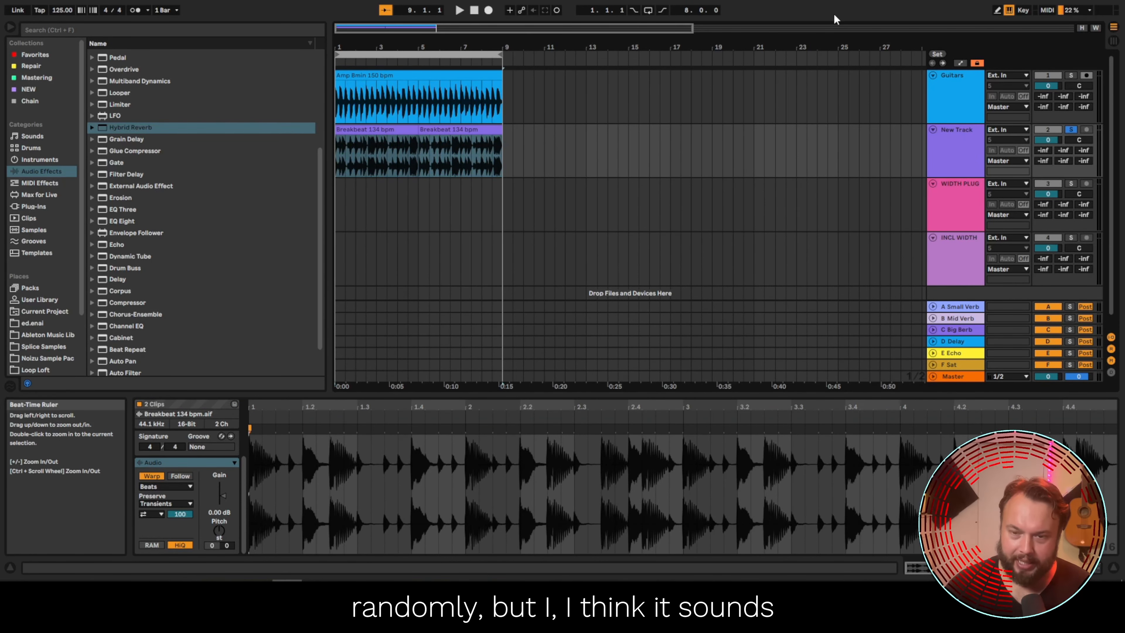
left_click(1072, 128)
key("space")
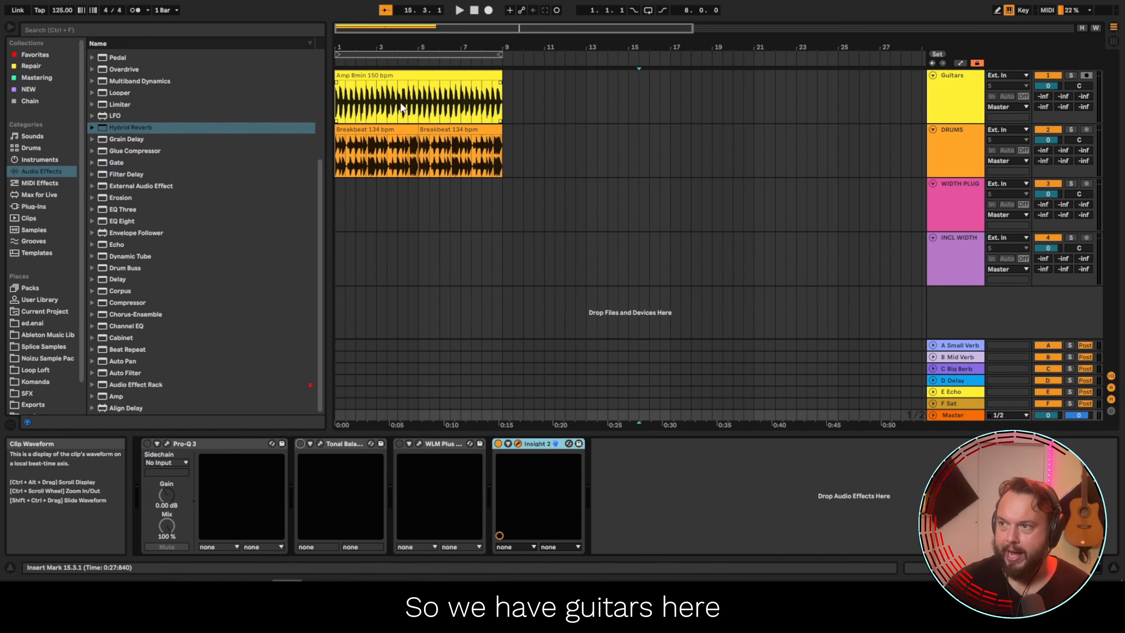
Play the loop from within the guitar clip and solo the Guitars track to hear it alone.
left_click(365, 108)
key("space")
left_click(1070, 75)
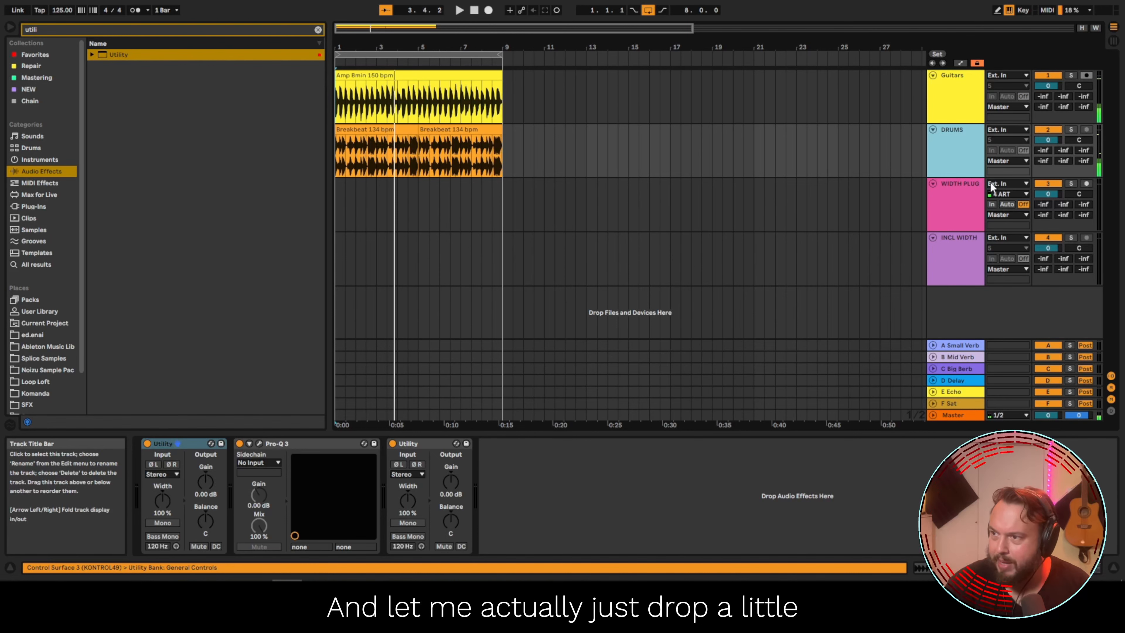
Insert a red audio track named VOX below DRUMS and record a vocal line on it over the loop.
key("ctrl+t")
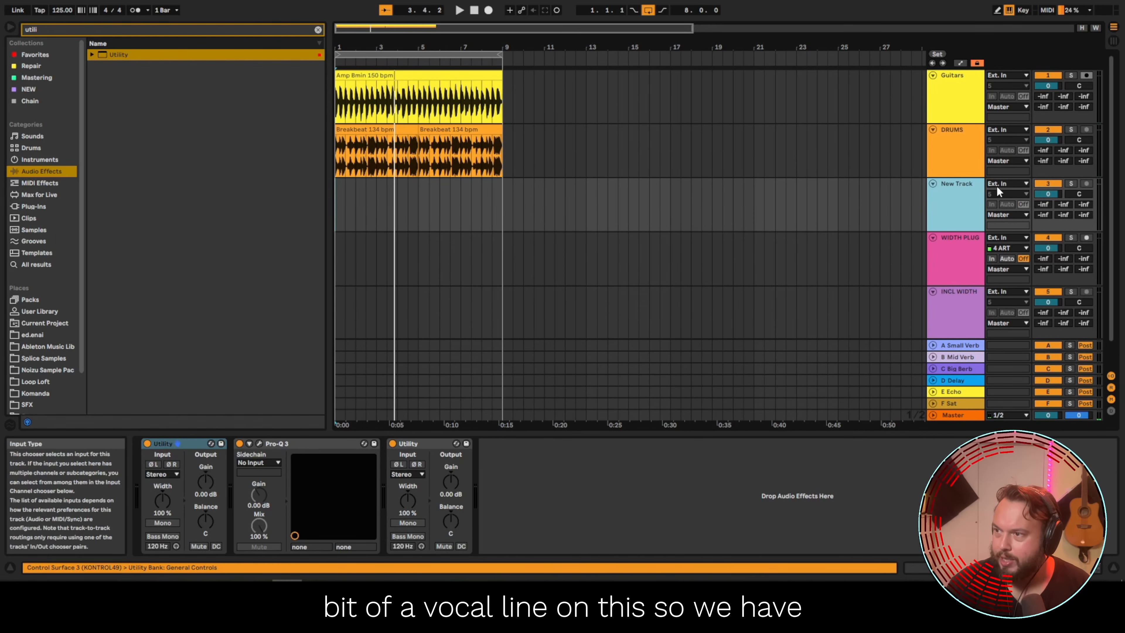
right_click(964, 192)
left_click(973, 396)
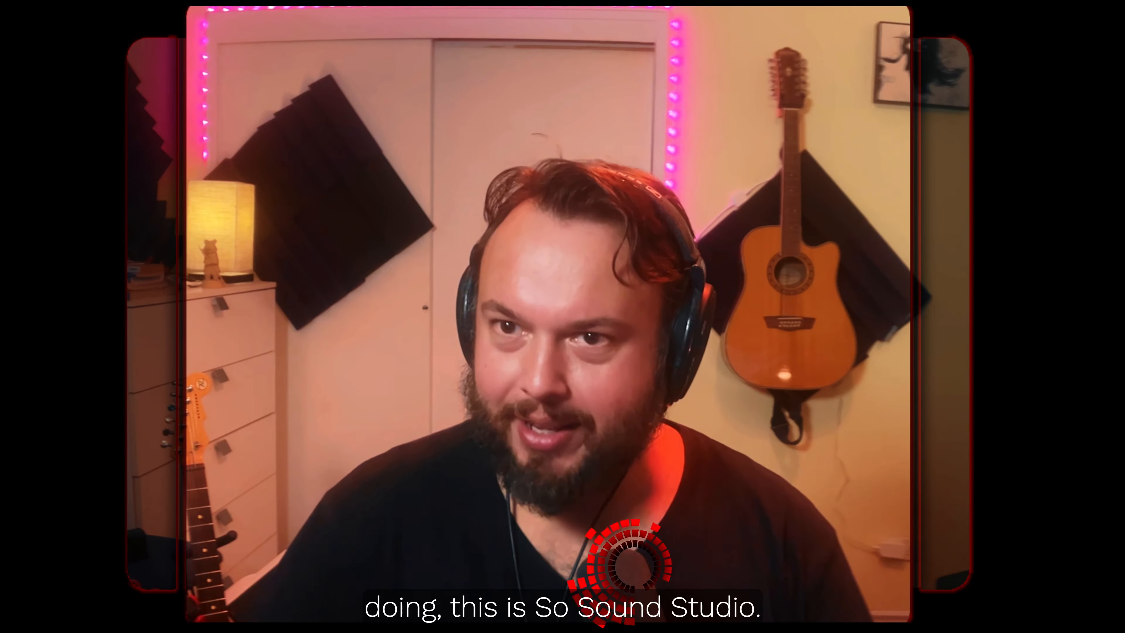
left_click(487, 10)
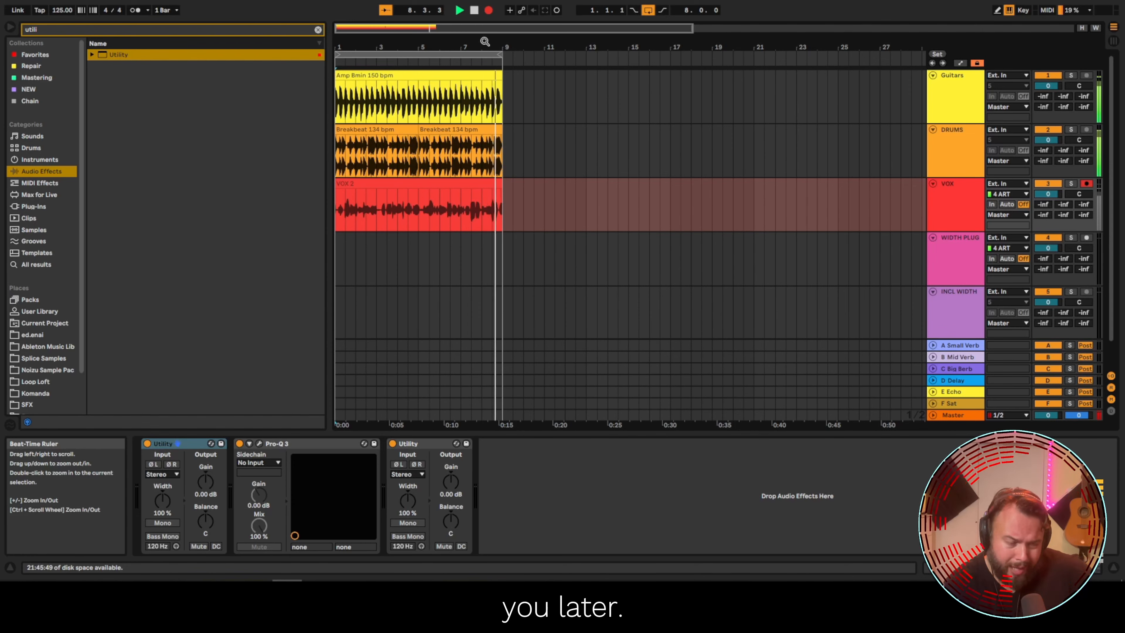
key("space")
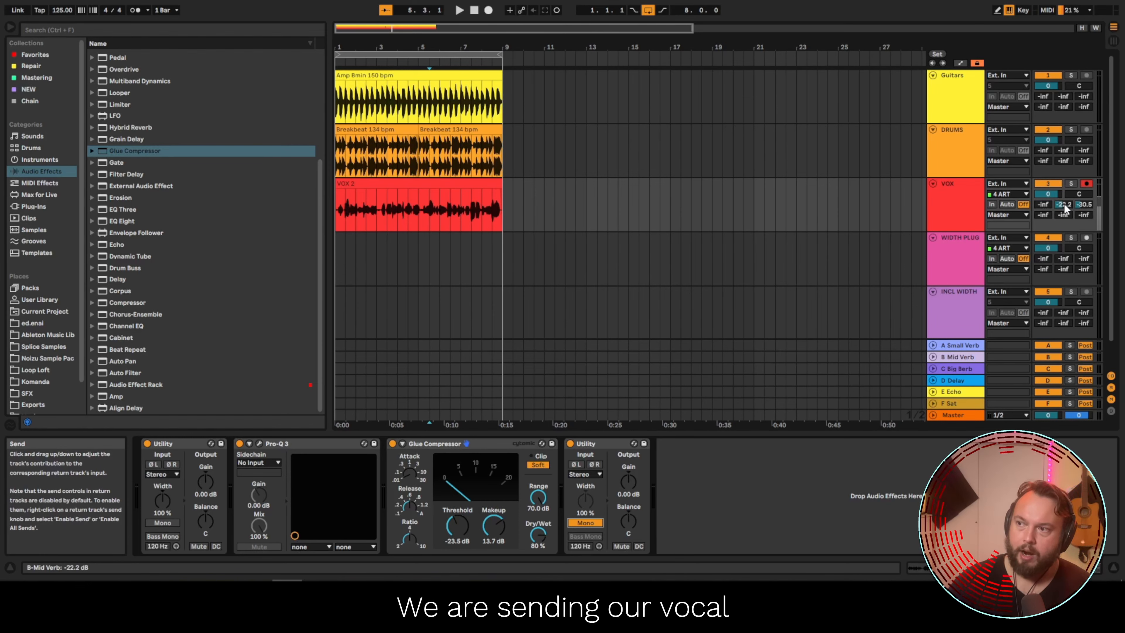
Show the effects on the Mid Verb and Big Berb return tracks and close the Pro-G window.
left_click(966, 358)
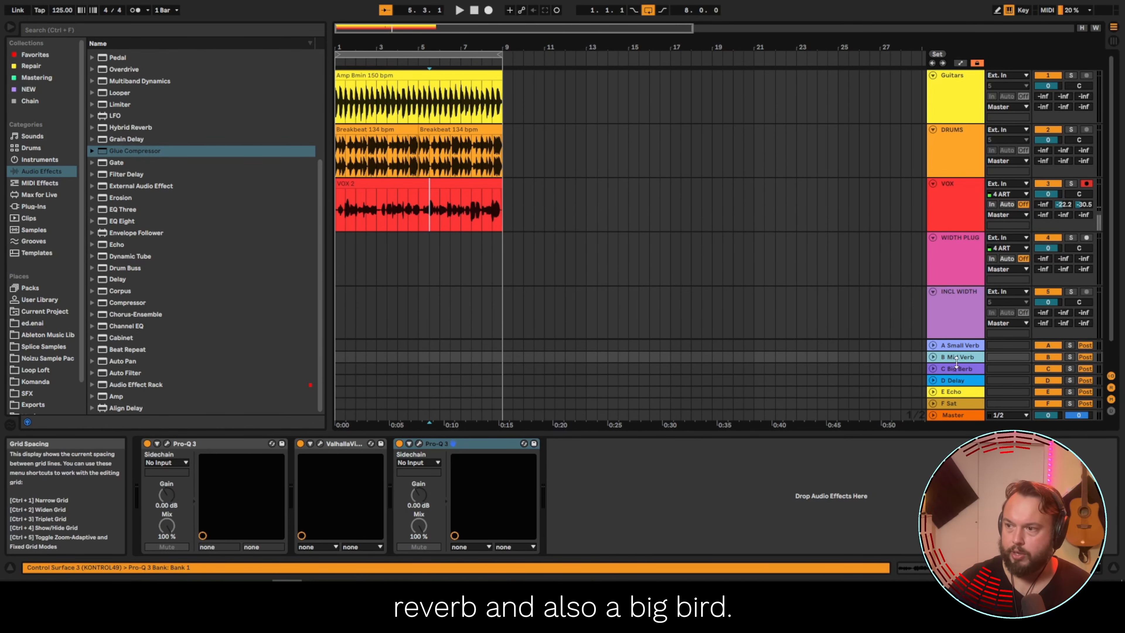
left_click(957, 366)
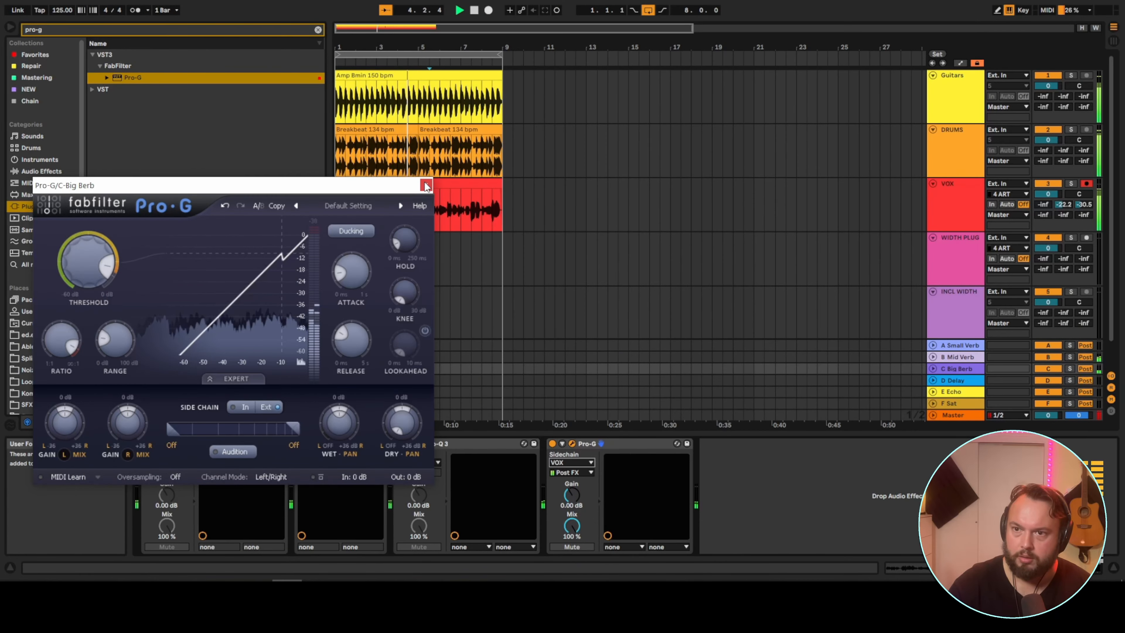
left_click(426, 183)
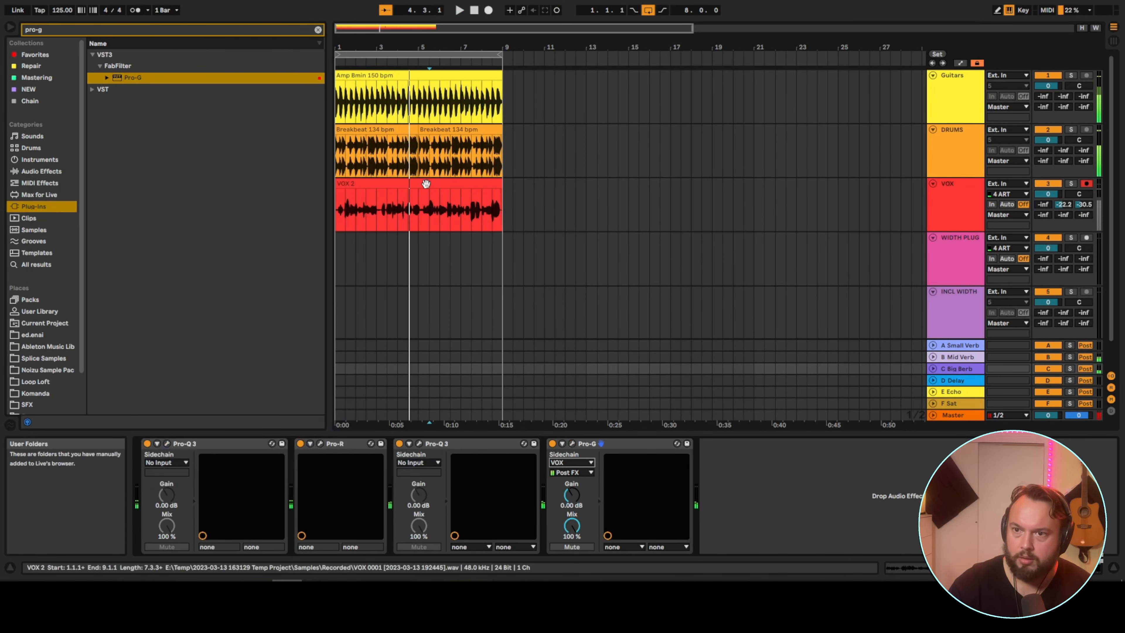
Review the stereo-width devices on the WIDTH PLUGS track: Wider, S1 Imager, Ozone 10 Imager and Utility, and close the S1 window.
left_click(523, 257)
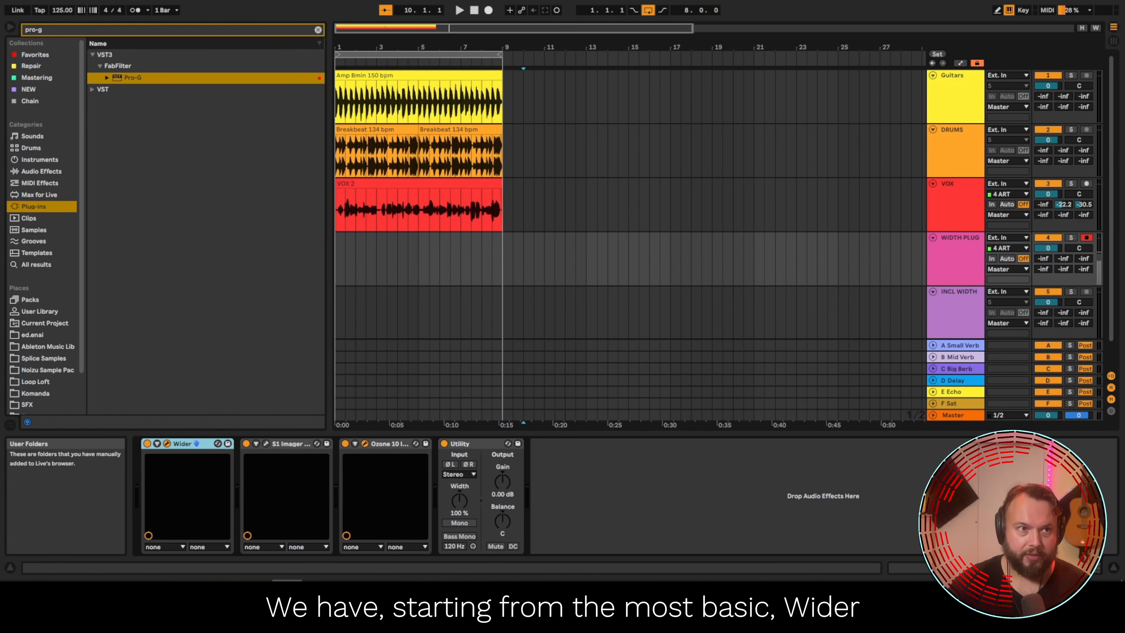
left_click_drag(1124, 49, 791, 79)
left_click(265, 443)
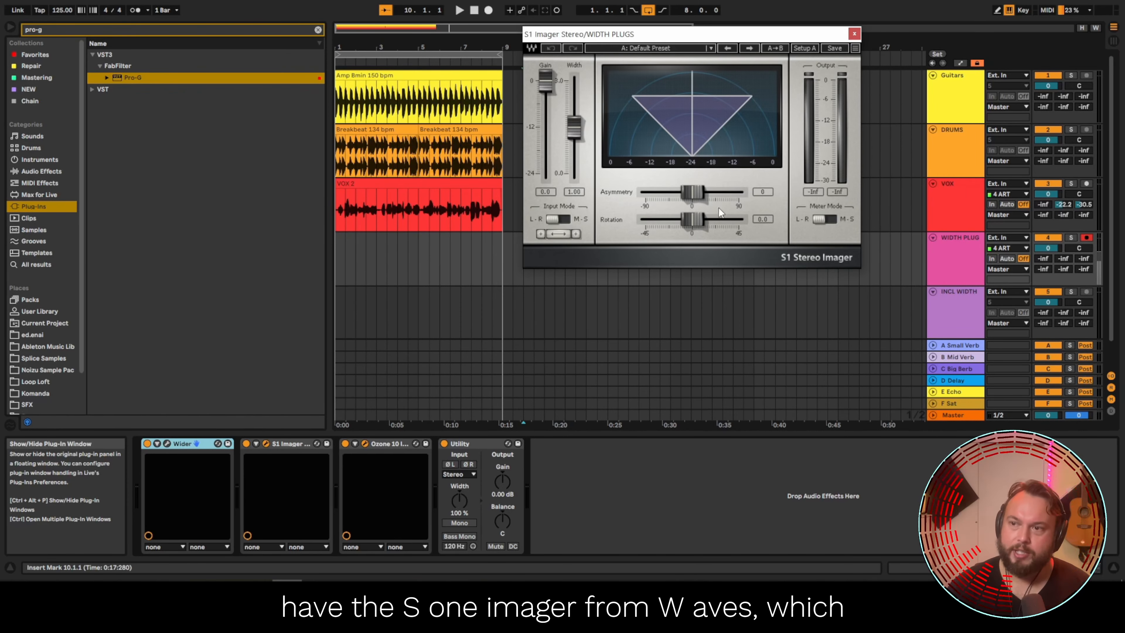
left_click_drag(701, 38, 704, 90)
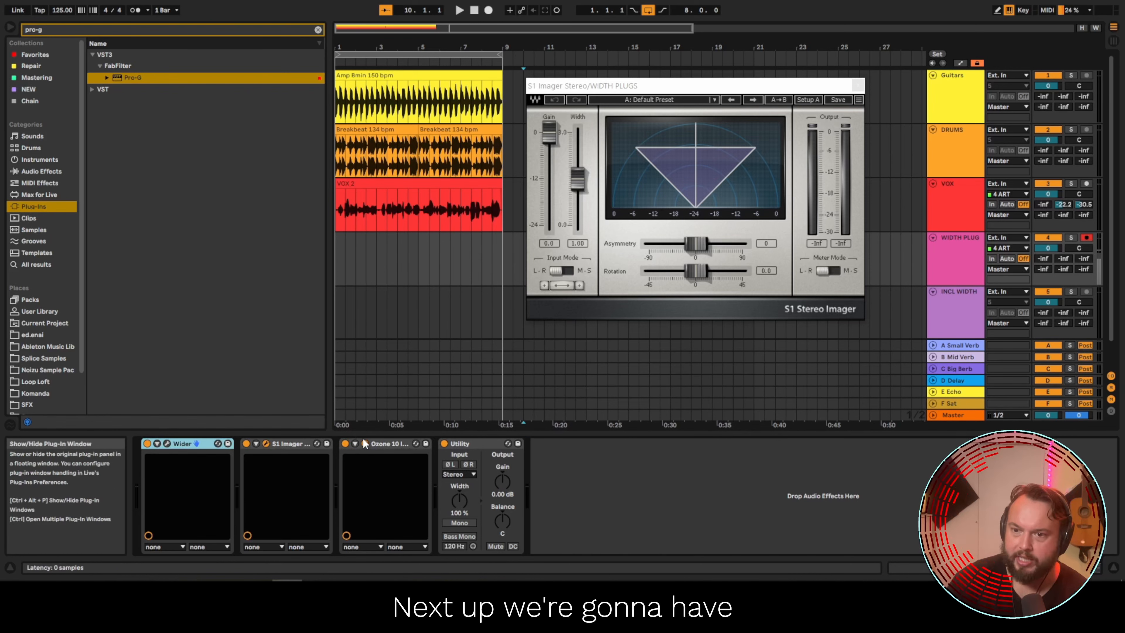
left_click(366, 444)
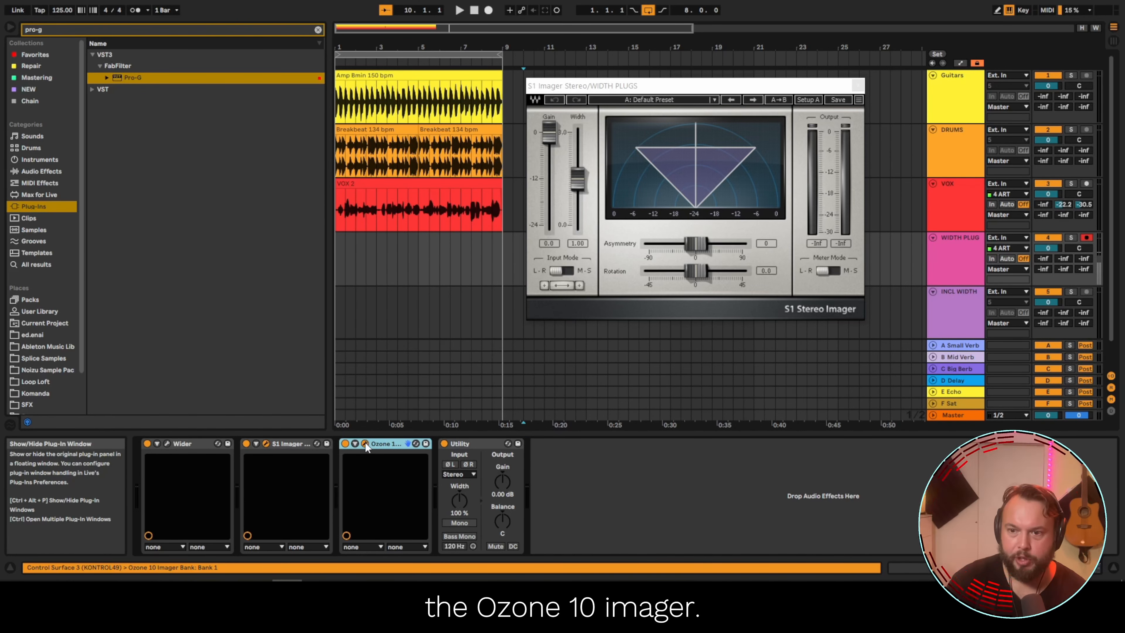
left_click(467, 443)
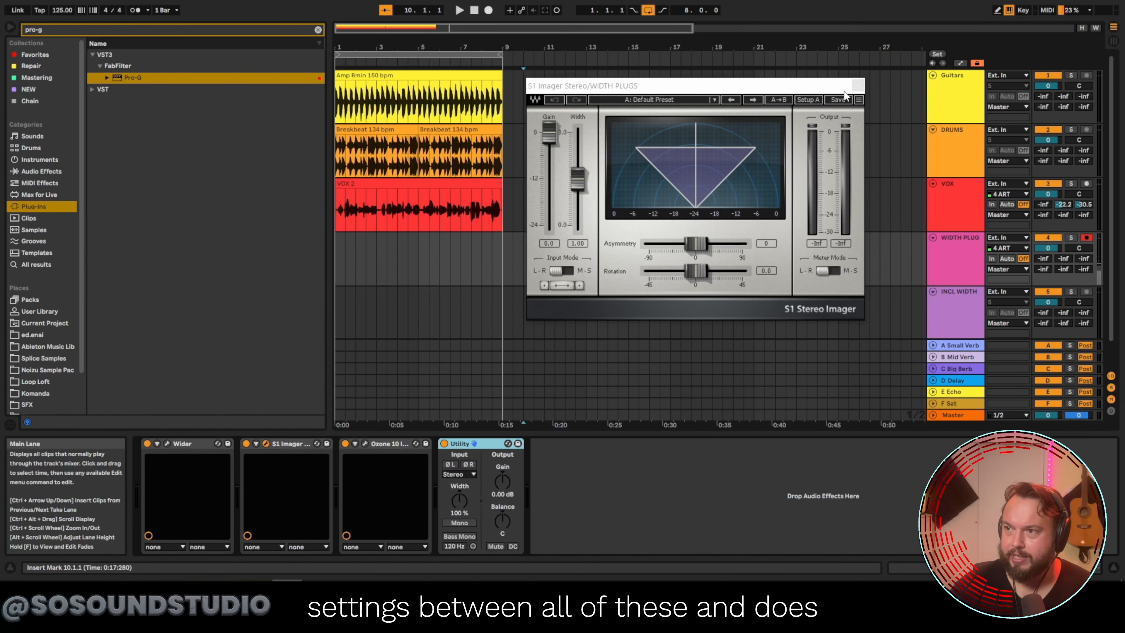
left_click(857, 85)
Open the Insight 2 metering plugin on the Master track.
left_click(700, 413)
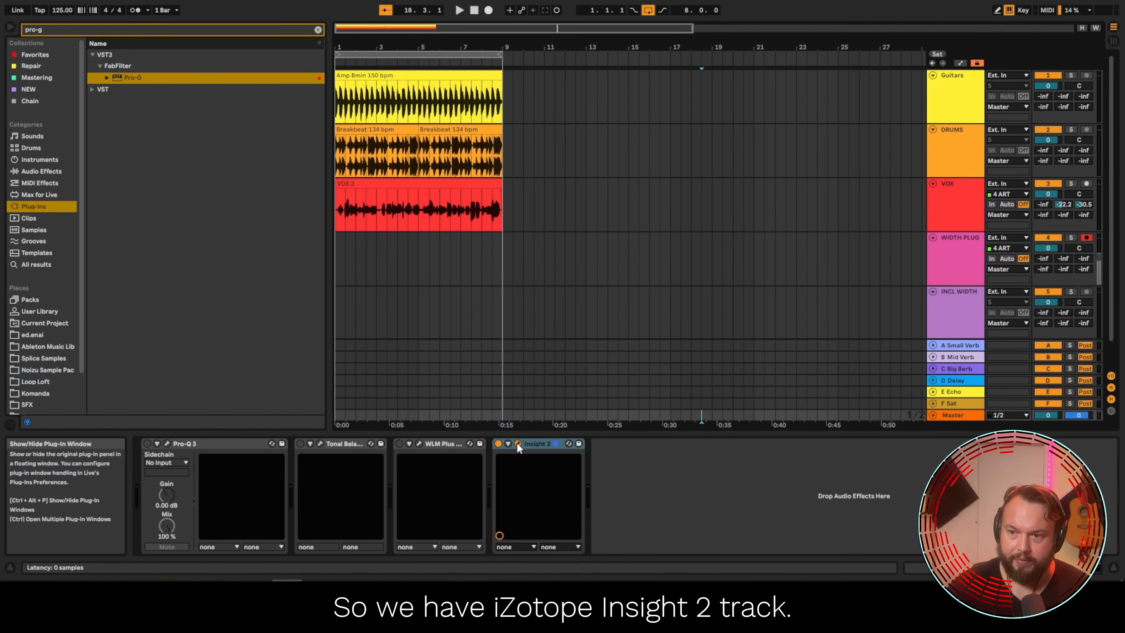
left_click(517, 442)
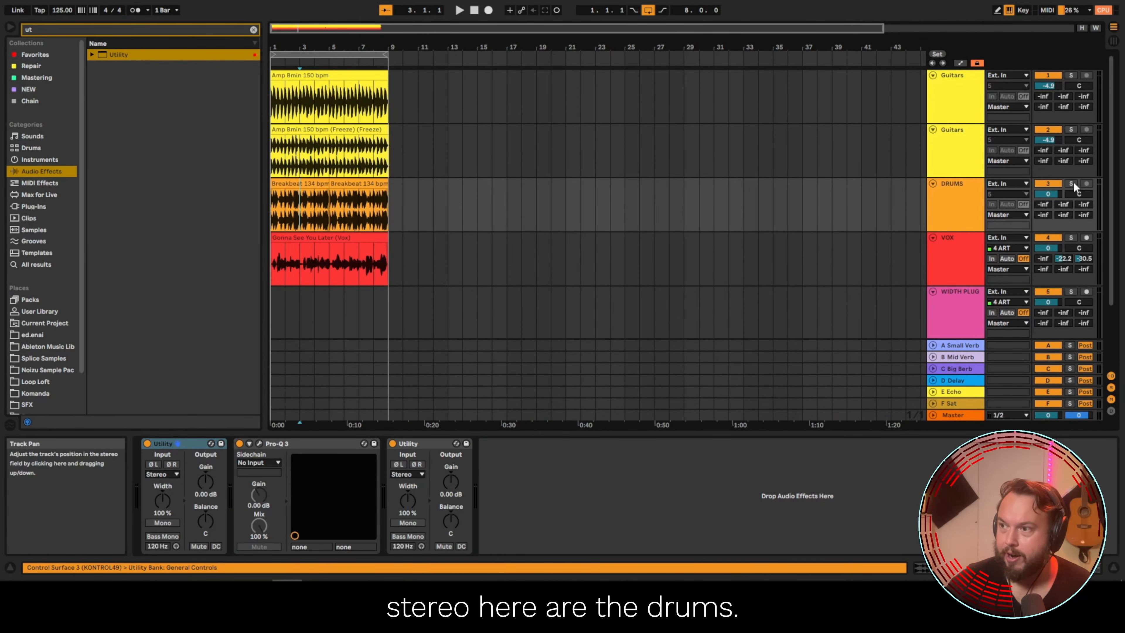
Solo the DRUMS track and play the loop to hear the stereo drums.
left_click(1072, 182)
key("space")
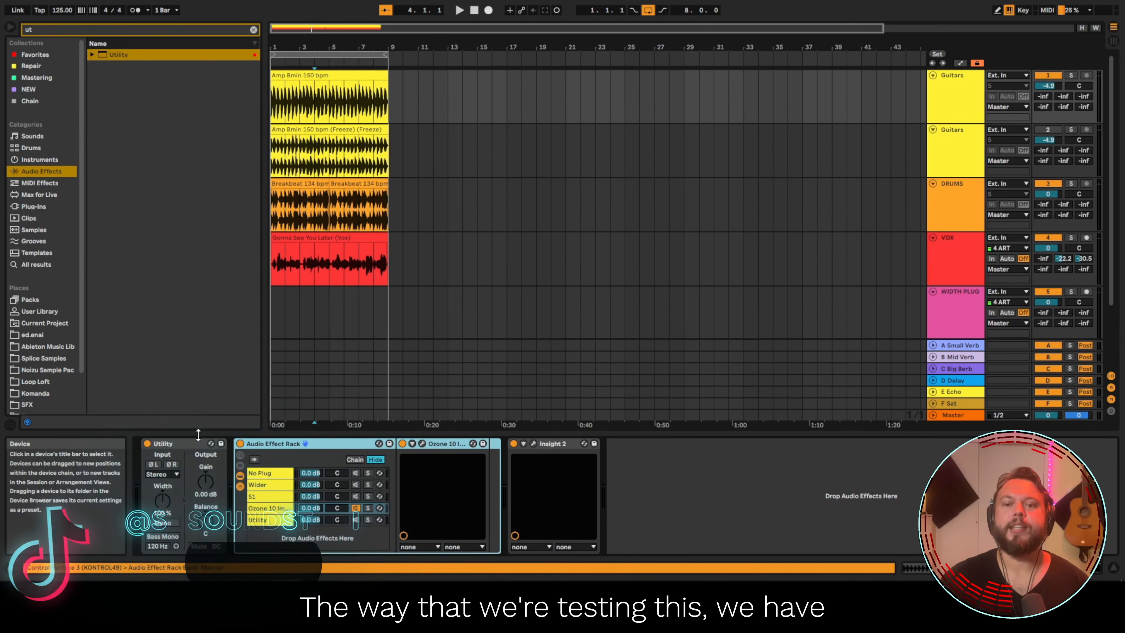
Select the Wider chain in the Audio Effect Rack on the first Guitars track.
left_click(259, 484)
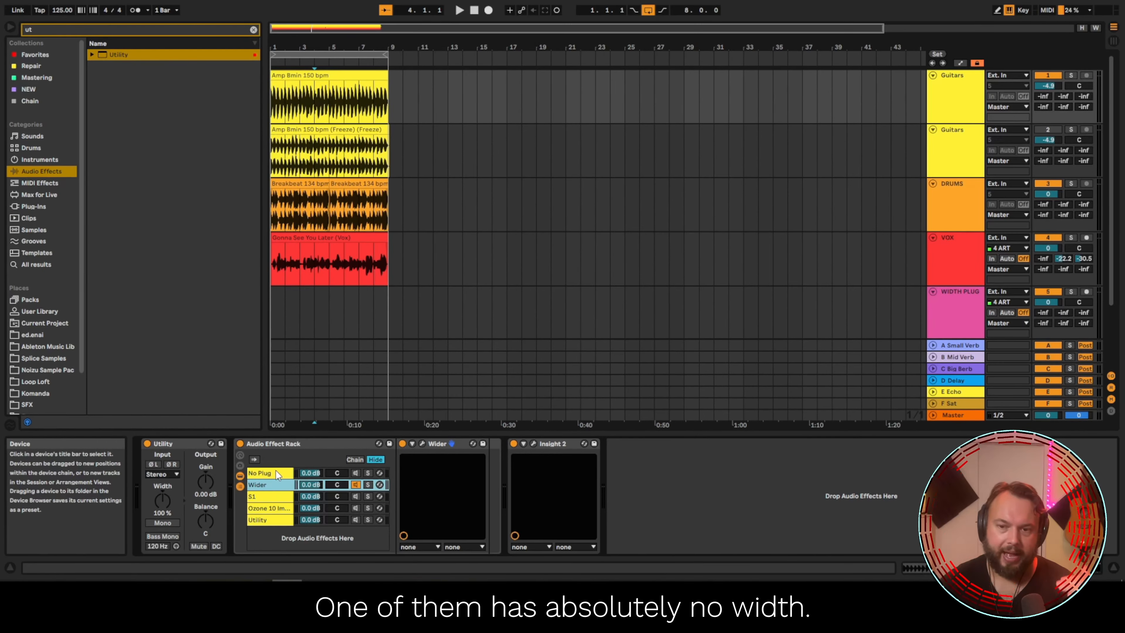
left_click(412, 409)
left_click(269, 485)
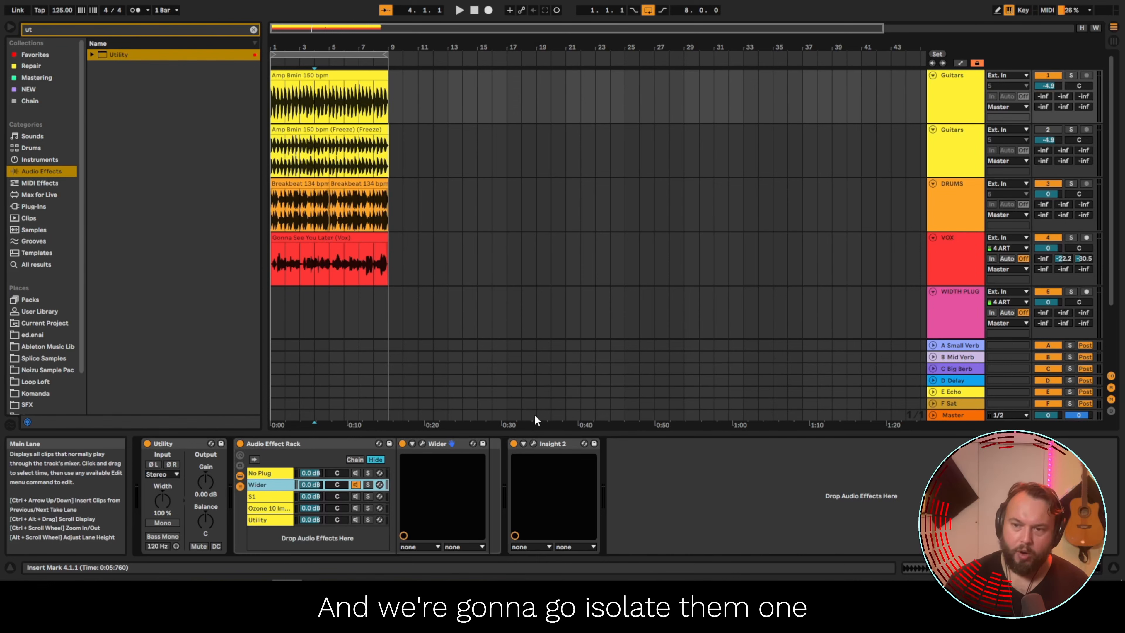
Open Insight 2 on the first Guitars track and place its window clear of the guitar clips.
left_click(533, 442)
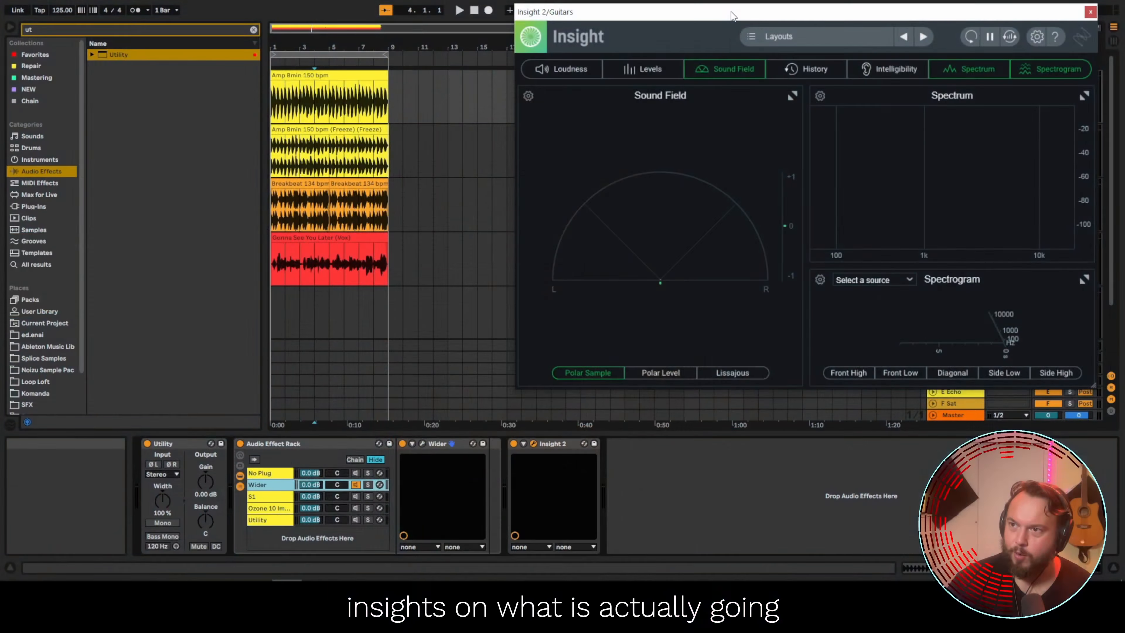
left_click_drag(733, 17, 703, 66)
left_click(354, 92)
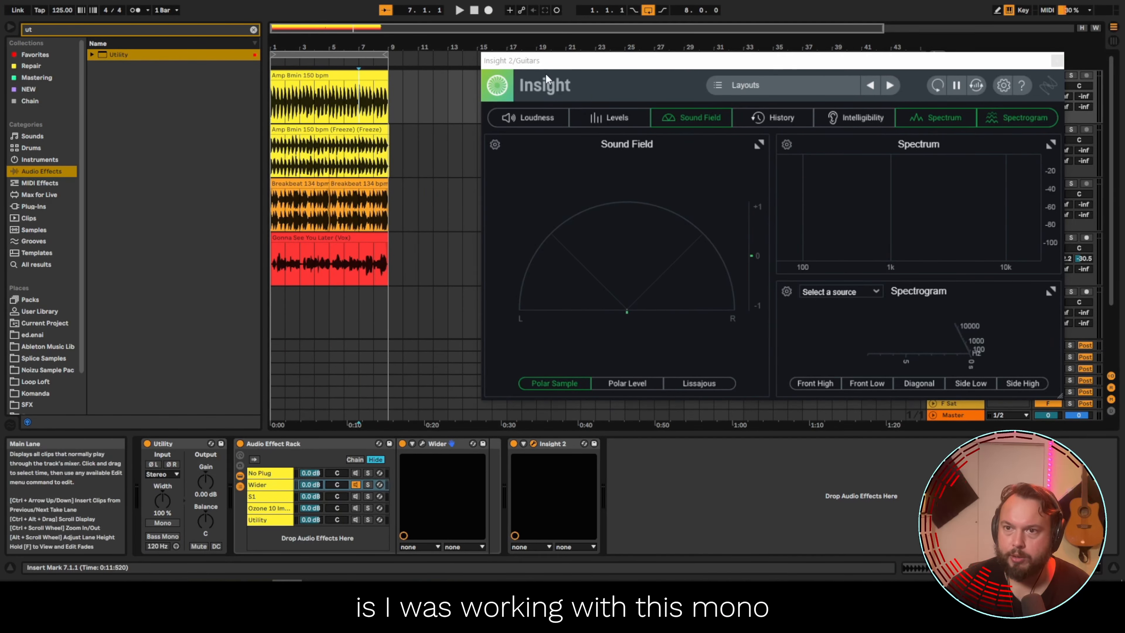
left_click_drag(562, 56, 539, 120)
left_click_drag(584, 106, 609, 118)
left_click(447, 104)
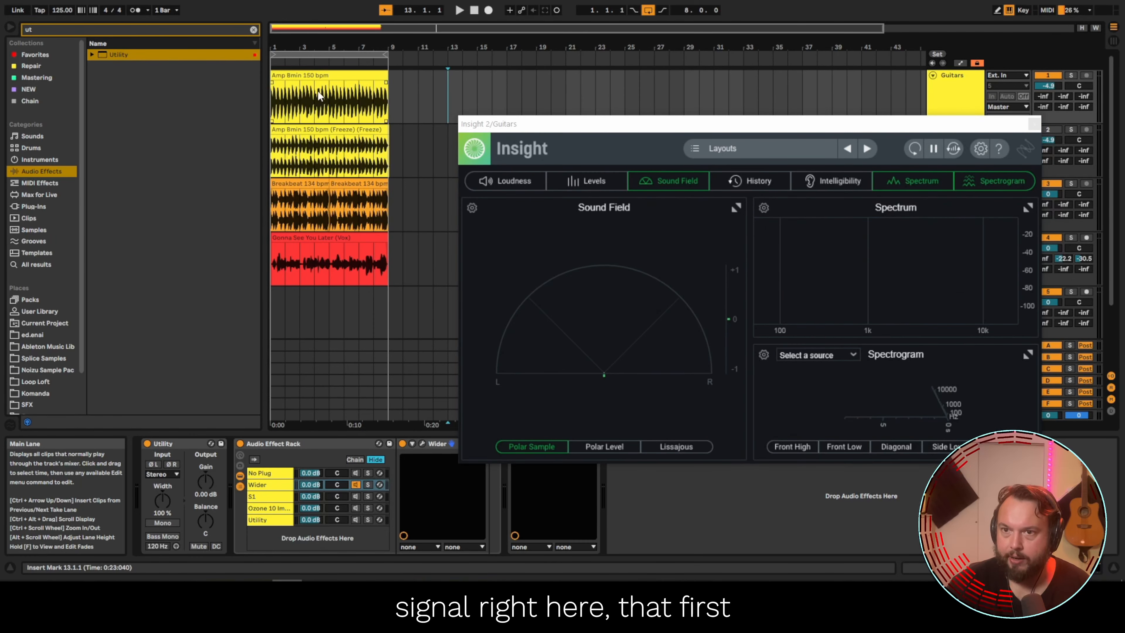
left_click_drag(958, 128, 965, 220)
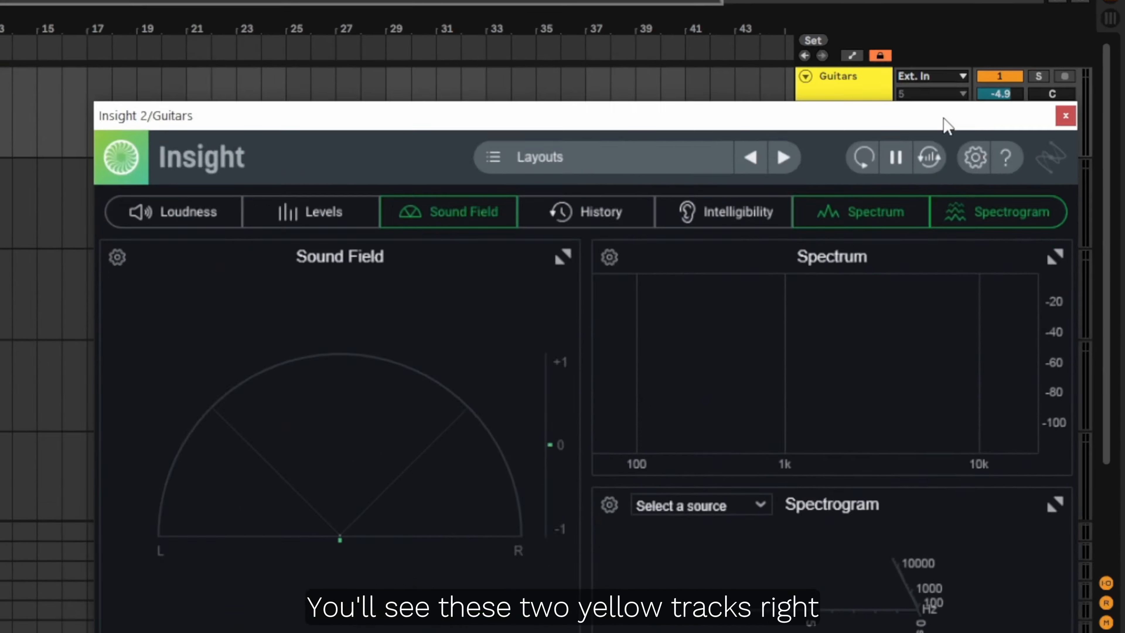
left_click_drag(945, 125, 834, 210)
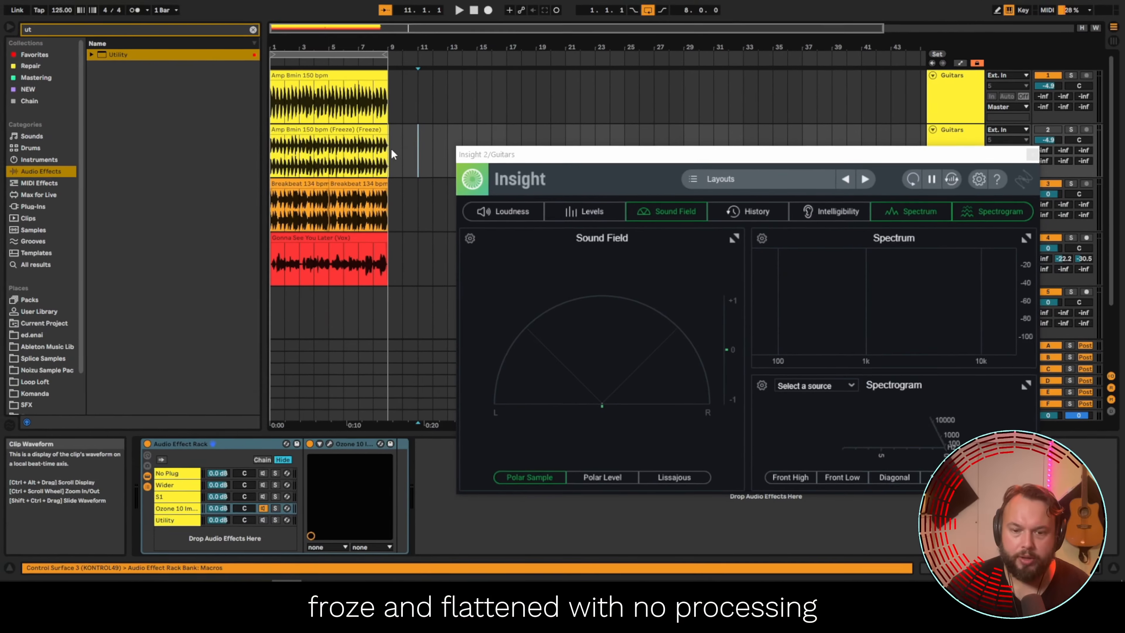
Open the Wider plugin from the mono Guitars track's Wider chain, with the Insight window clear beside it.
left_click(328, 156)
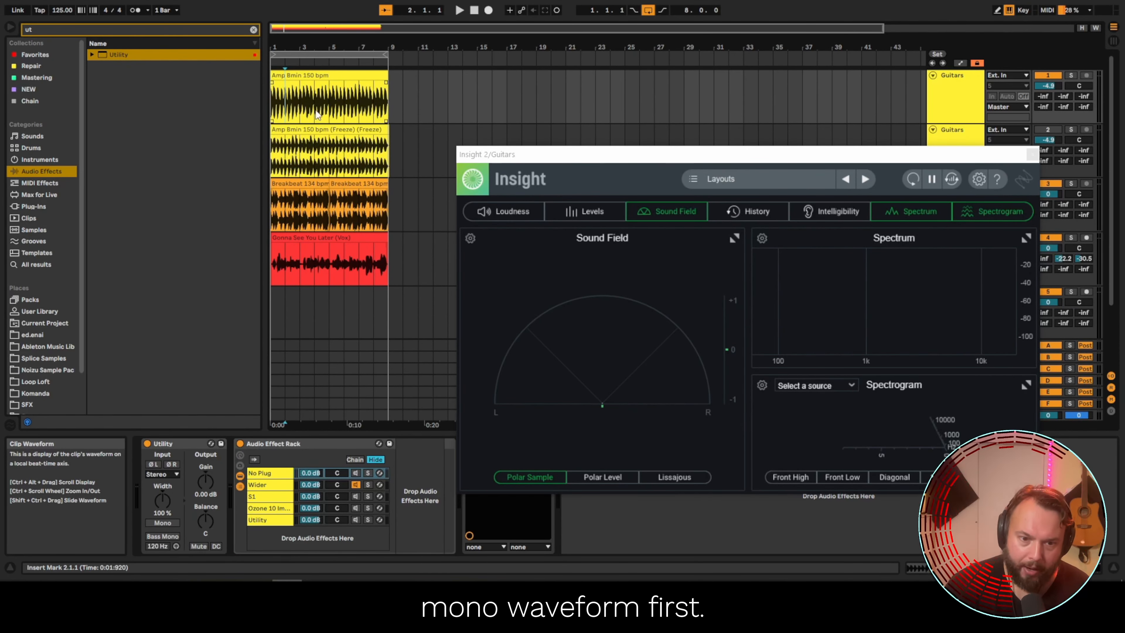
left_click(265, 484)
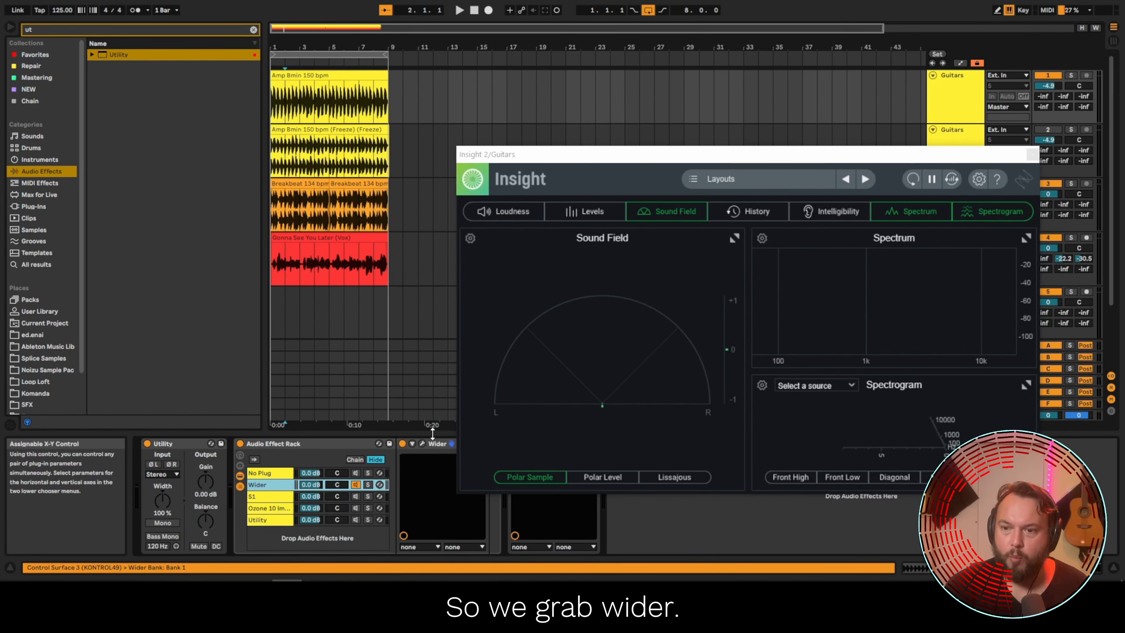
left_click(422, 443)
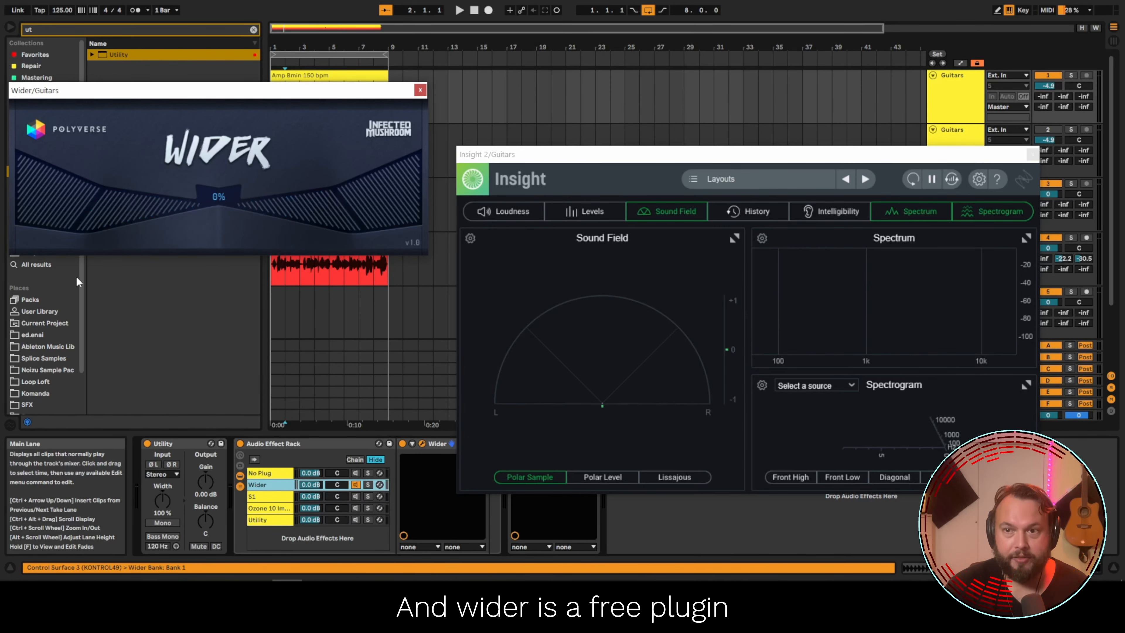
left_click_drag(582, 162, 630, 147)
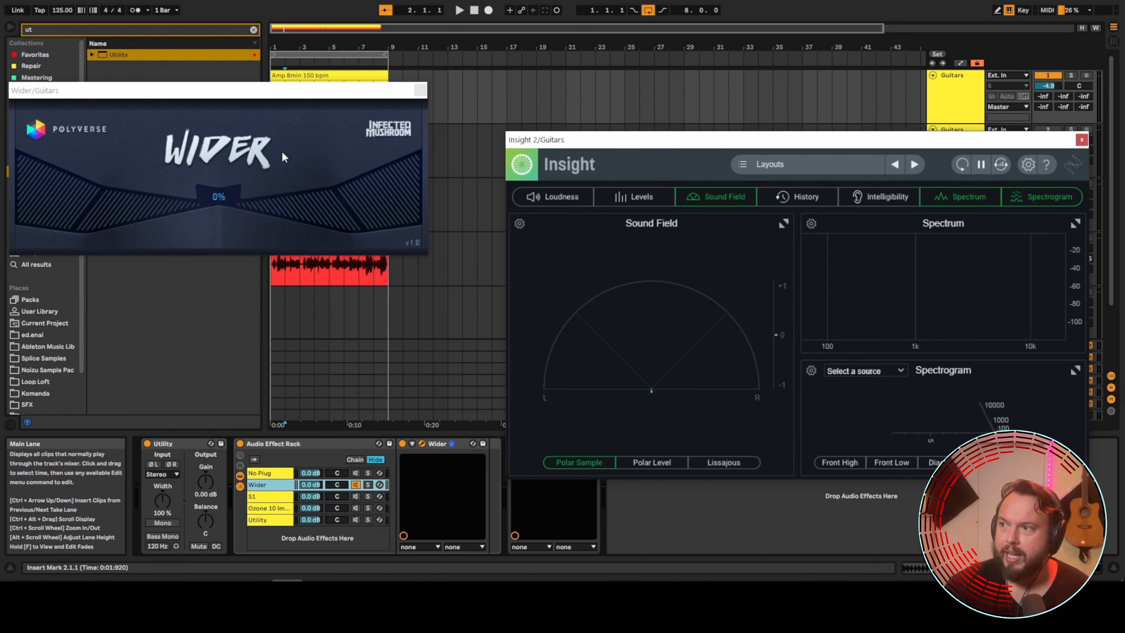
Play the loop with the mono Guitars track soloed and raise Wider's width to 200%.
key("space")
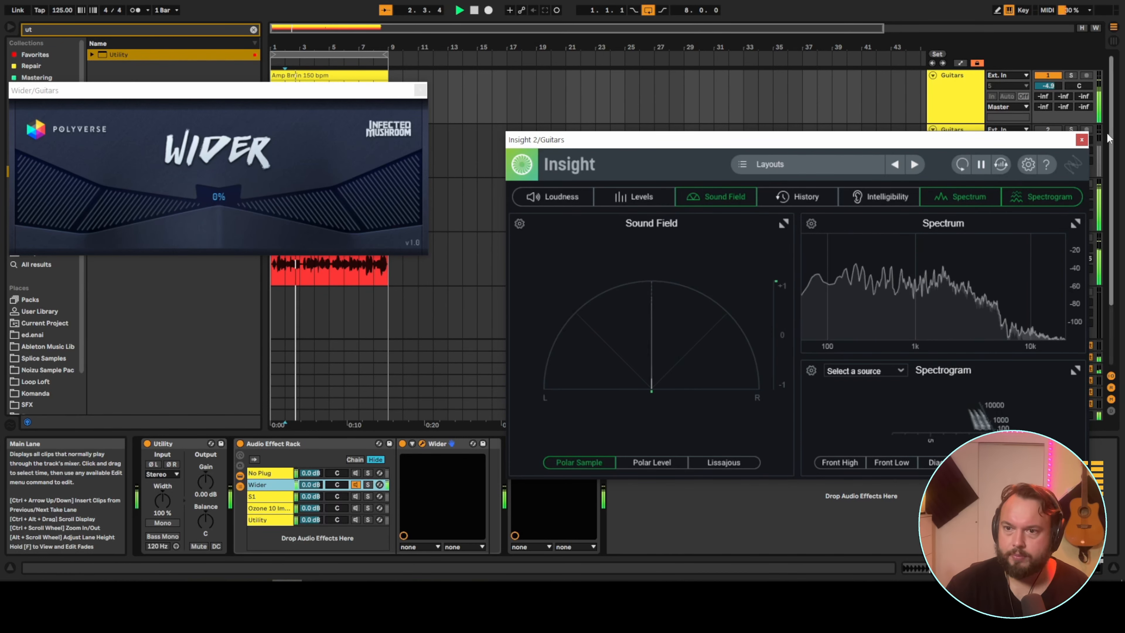
left_click(1070, 76)
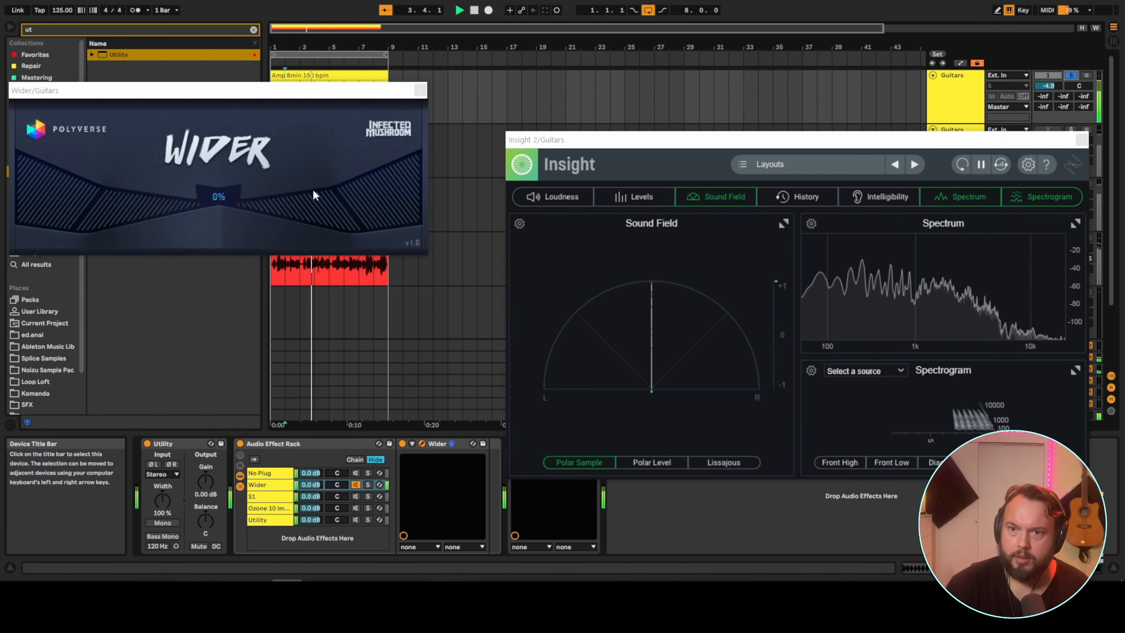
left_click_drag(272, 205, 424, 0)
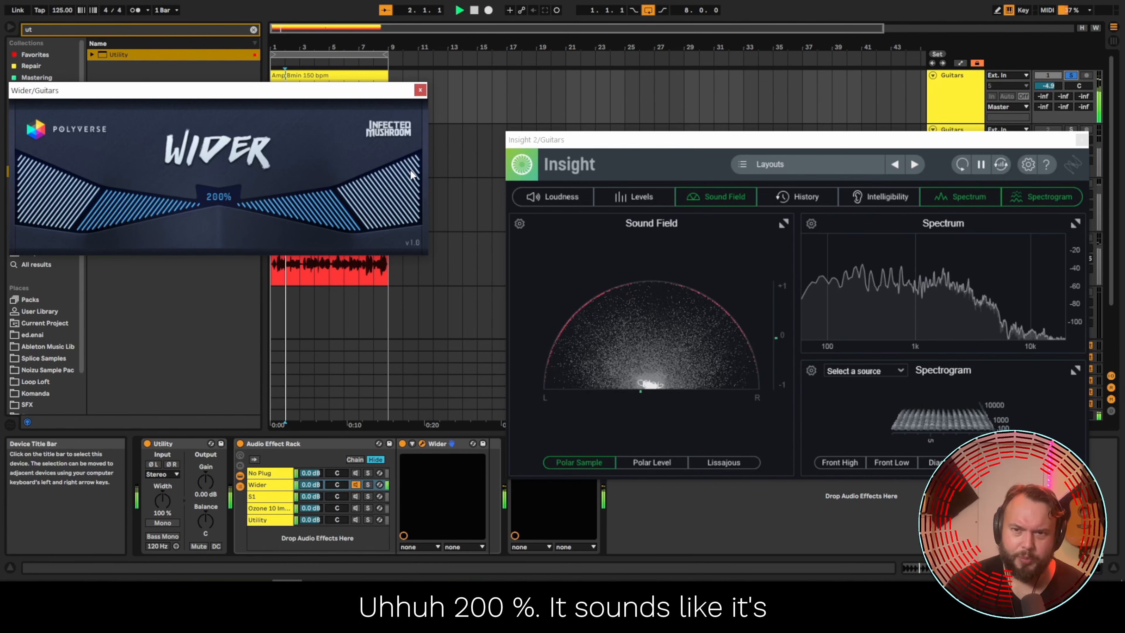
Lower Wider's width to 0%, replay the loop for comparison and close the Wider window.
left_click_drag(379, 256, 369, 265)
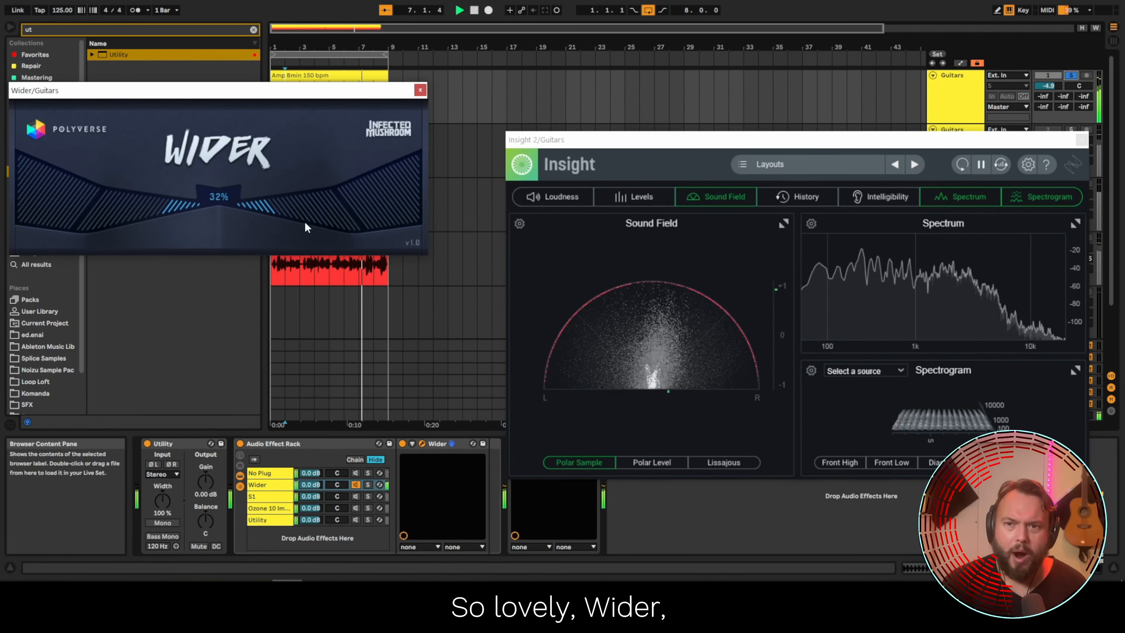
left_click_drag(278, 220, 281, 242)
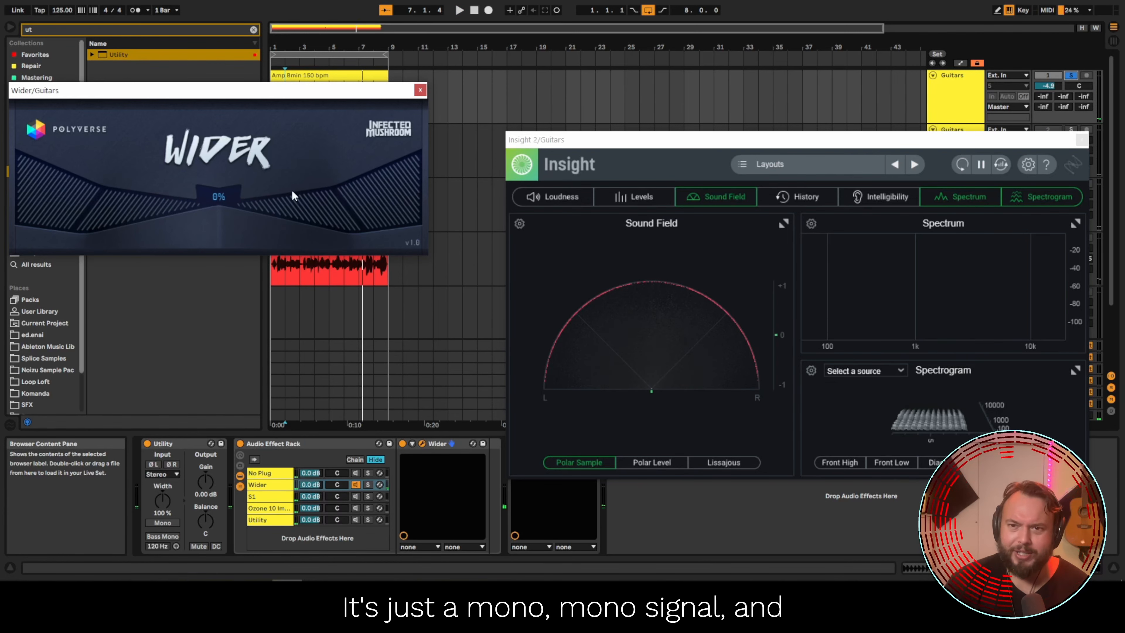
key("space")
left_click(420, 91)
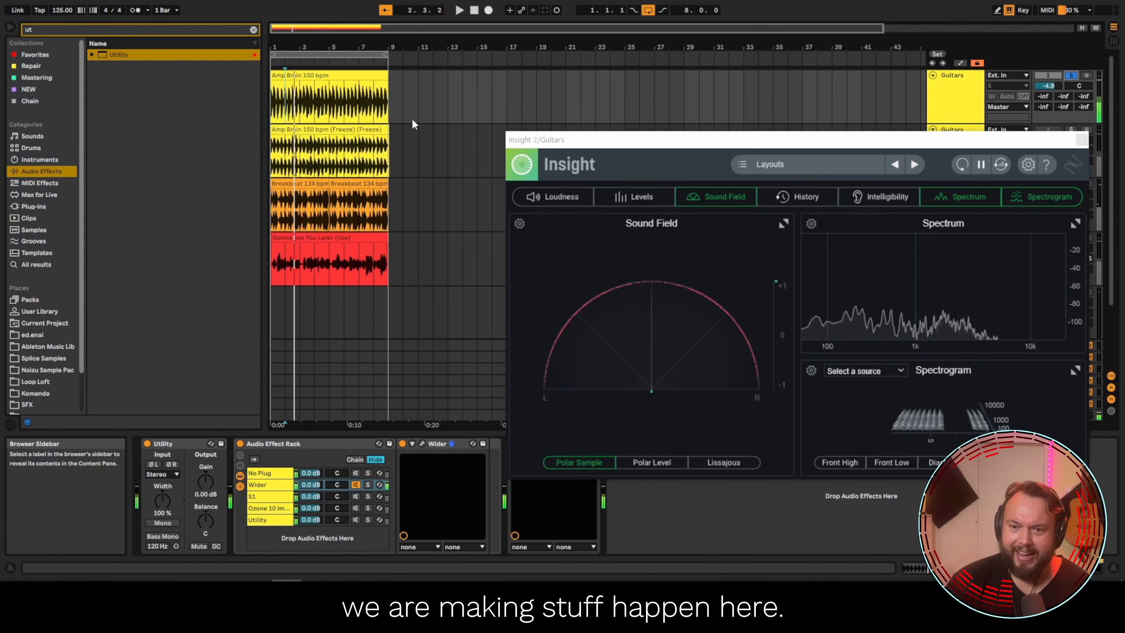
Make S1 the active chain of the rack in place of Wider and open its S1 Imager window.
left_click(360, 497)
left_click(356, 484)
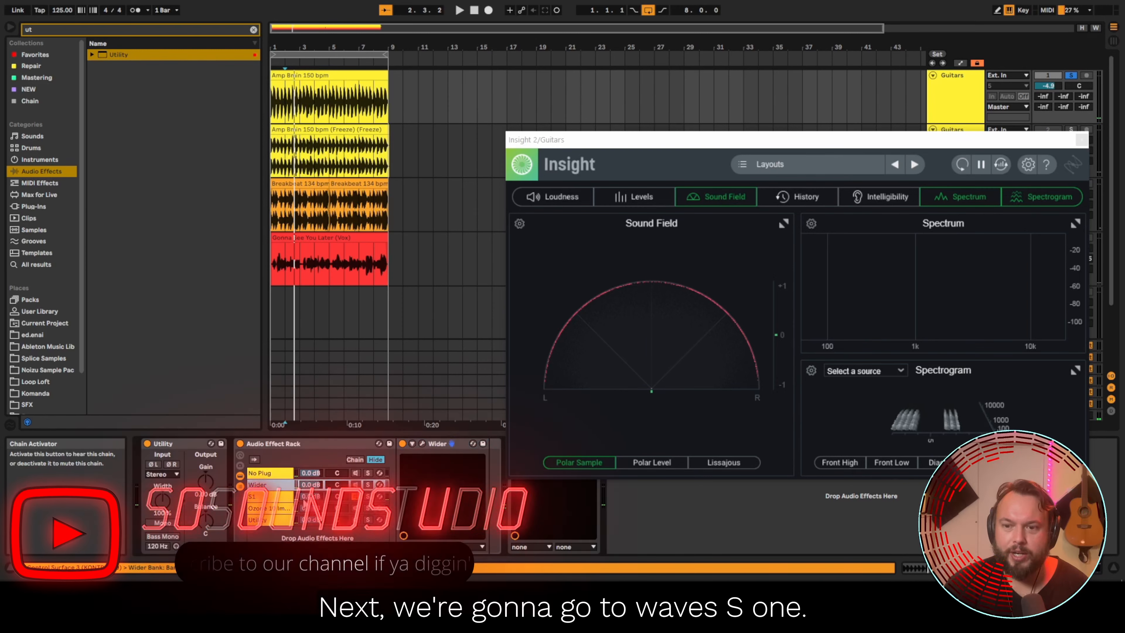
left_click(422, 443)
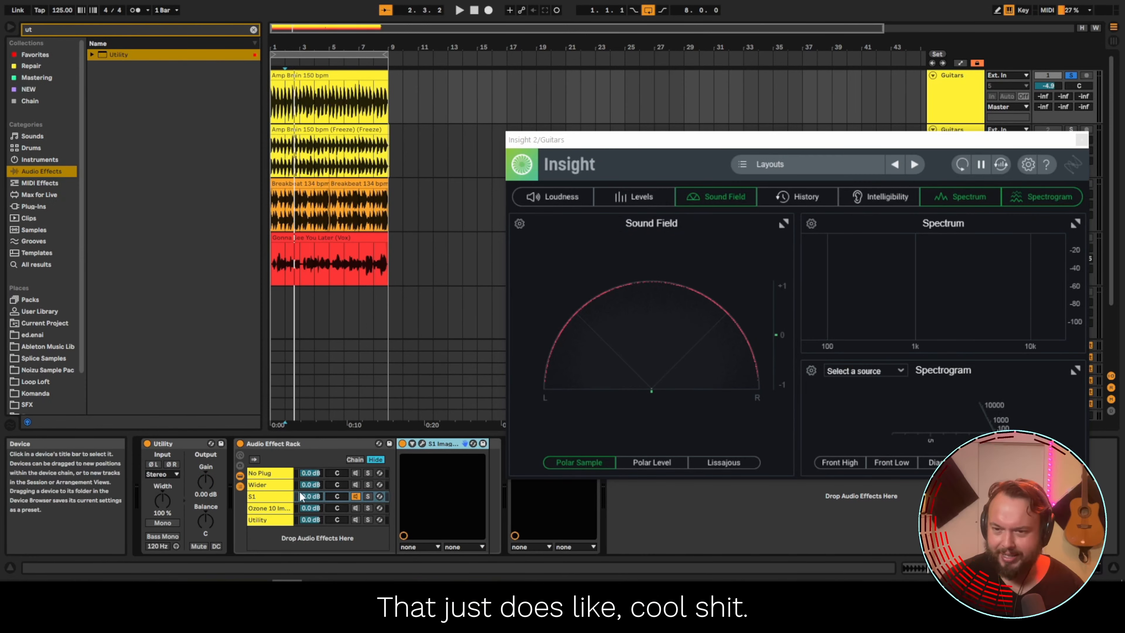
left_click(422, 443)
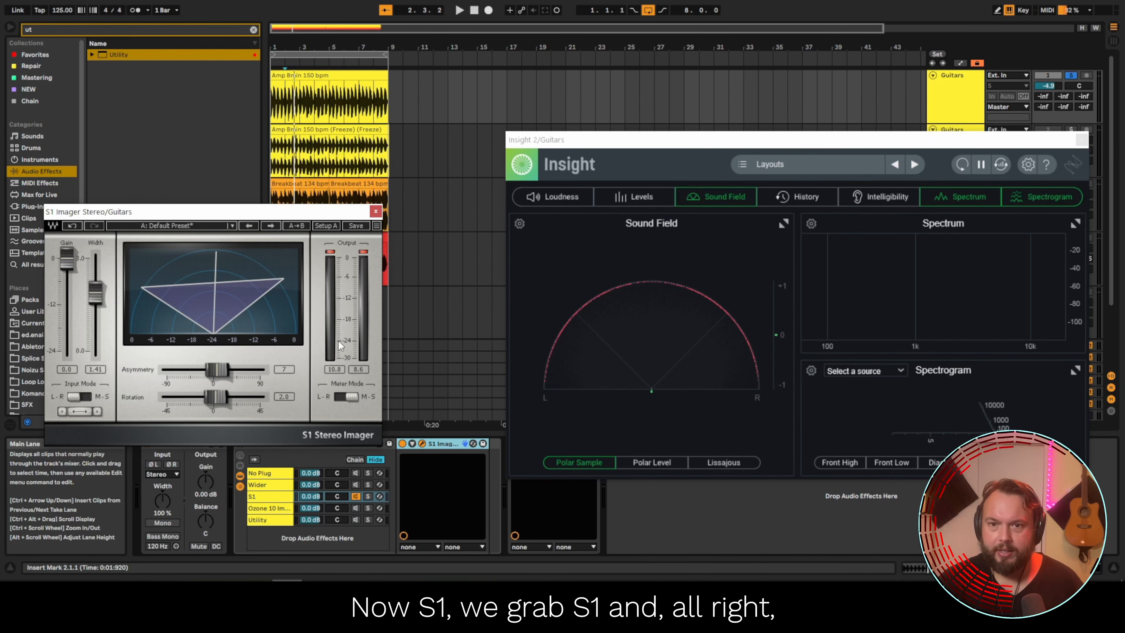
Close the S1 window, search the plug-ins for s1 and toggle Auto-Scale Plug-In Window for S1 Imager Stereo.
left_click(87, 31)
key("BackSpace")
key("BackSpace")
type("s1")
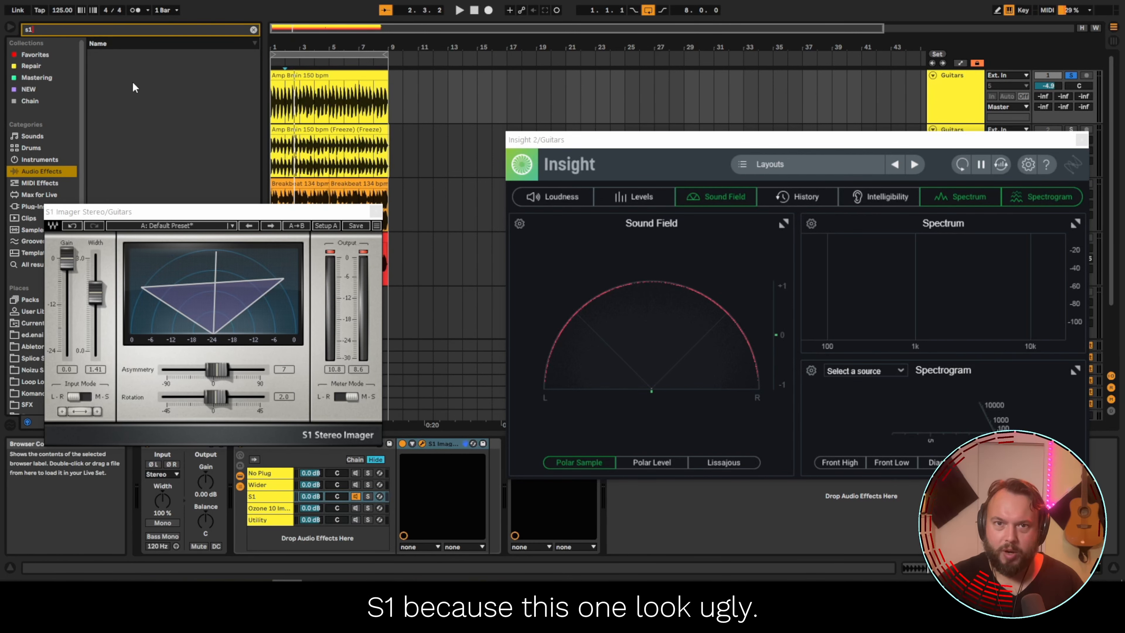
left_click(376, 211)
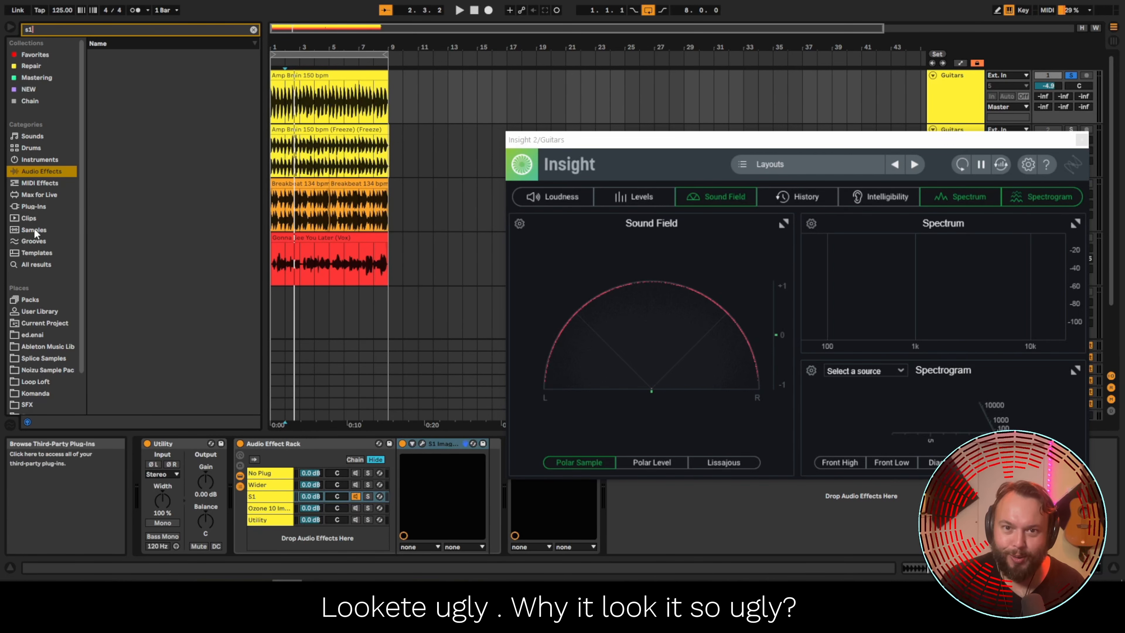
left_click(36, 207)
right_click(134, 102)
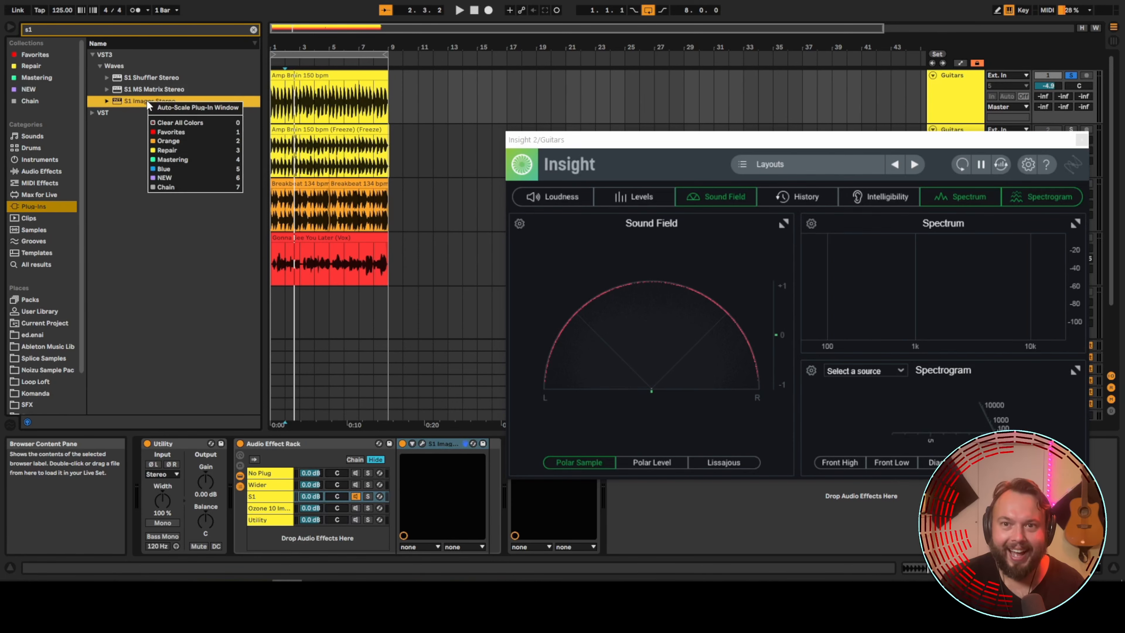
left_click(134, 102)
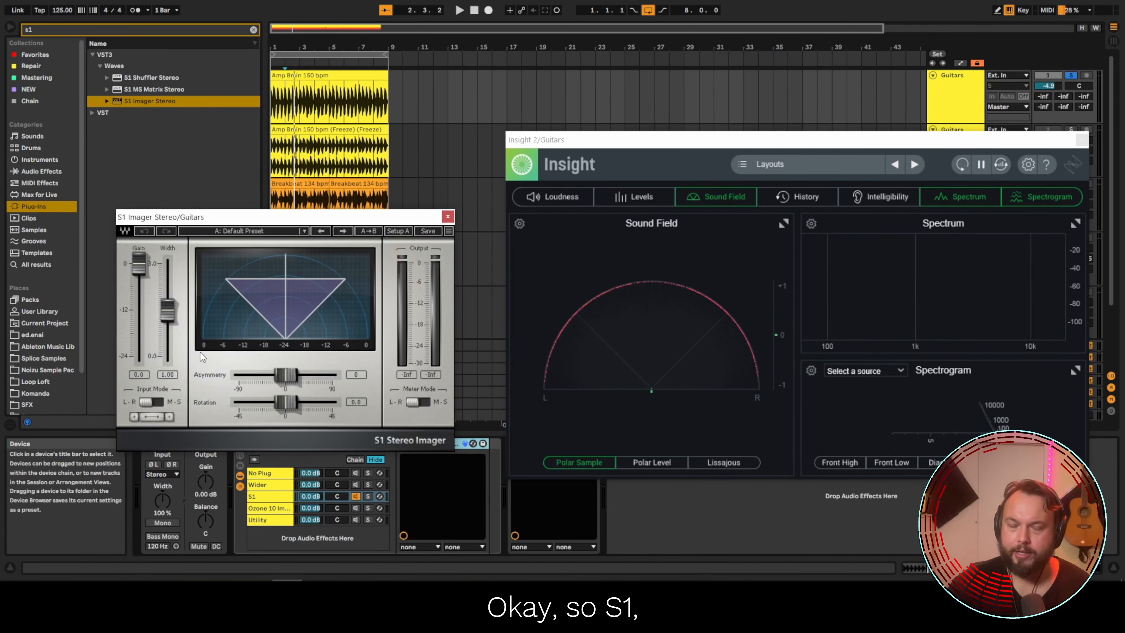
Play the guitar loop while setting S1's width to 1.08 and trying asymmetry at -7 and rotation at 0.5.
key("space")
mouse_move(168, 323)
left_mouse_down()
mouse_move(184, 260)
mouse_move(168, 357)
mouse_move(167, 294)
mouse_move(168, 307)
left_mouse_up()
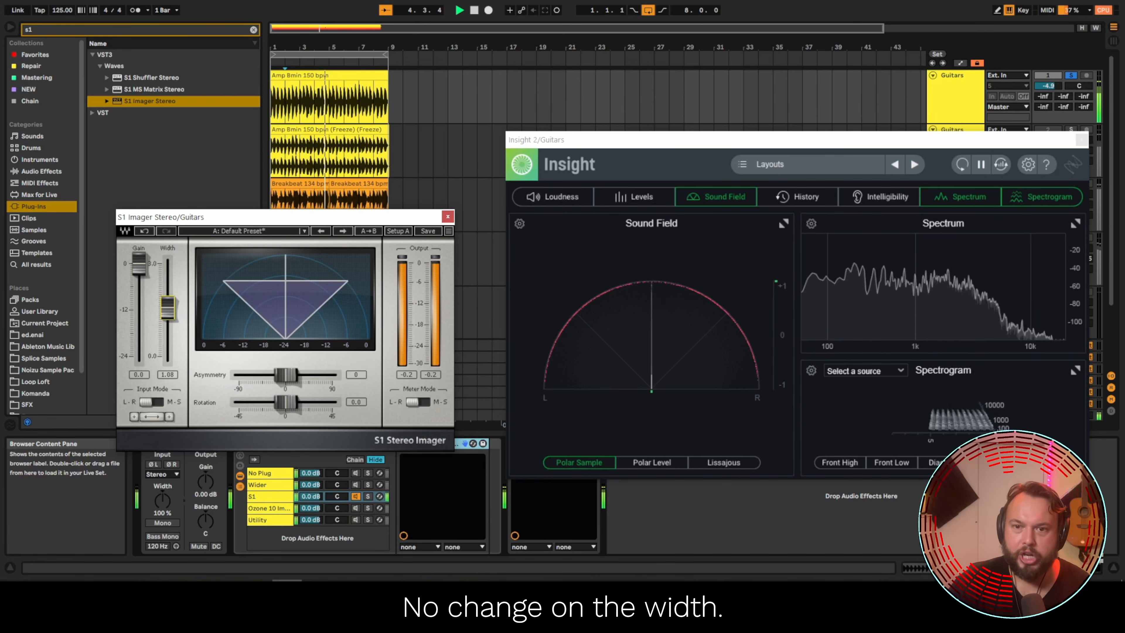
mouse_move(286, 375)
left_mouse_down()
mouse_move(319, 374)
mouse_move(239, 375)
mouse_move(332, 375)
mouse_move(268, 378)
left_mouse_up()
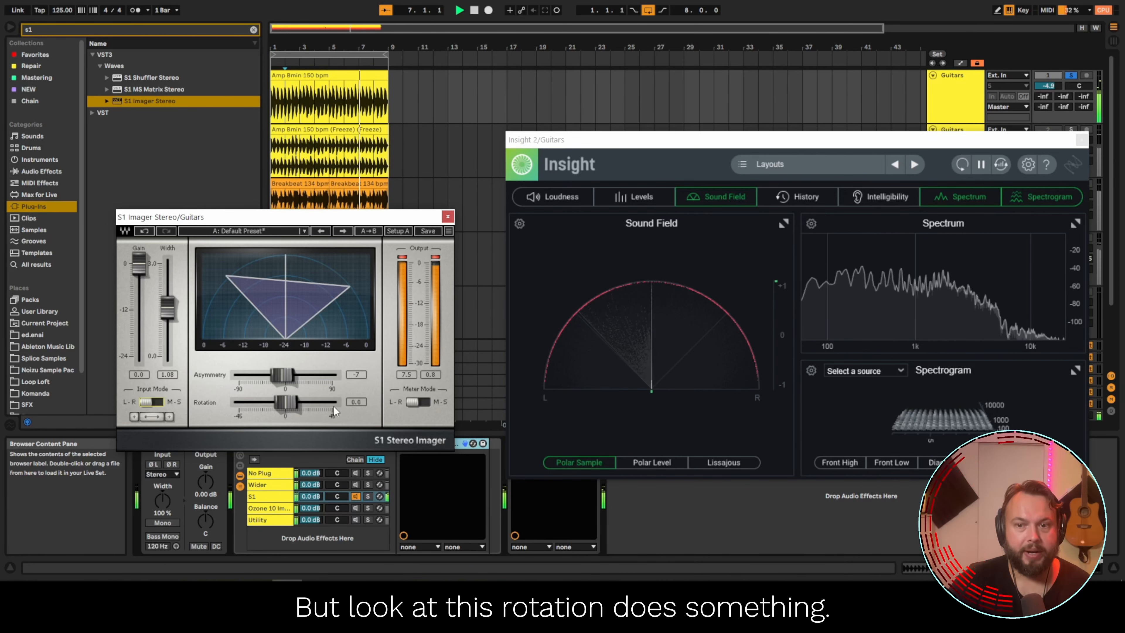
mouse_move(285, 402)
left_mouse_down()
mouse_move(332, 401)
mouse_move(239, 402)
mouse_move(286, 402)
left_mouse_up()
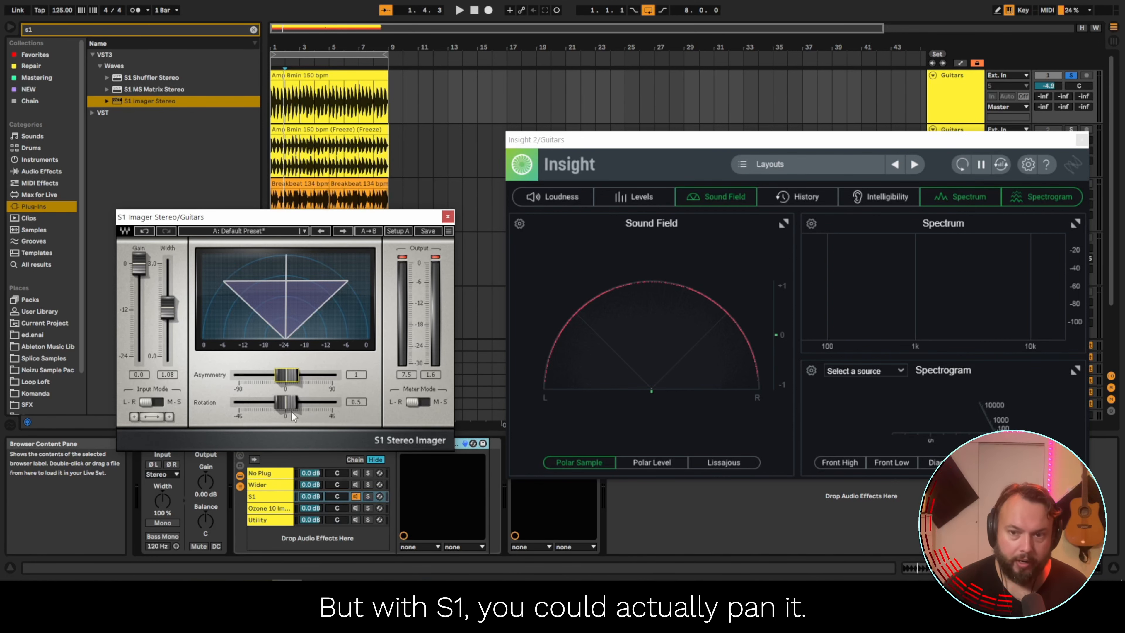
Replay the loop, sweep S1's rotation to both sides and try the asymmetry at 90 and -90.
key("space")
left_click_drag(287, 402, 332, 402)
left_click_drag(332, 402, 239, 402)
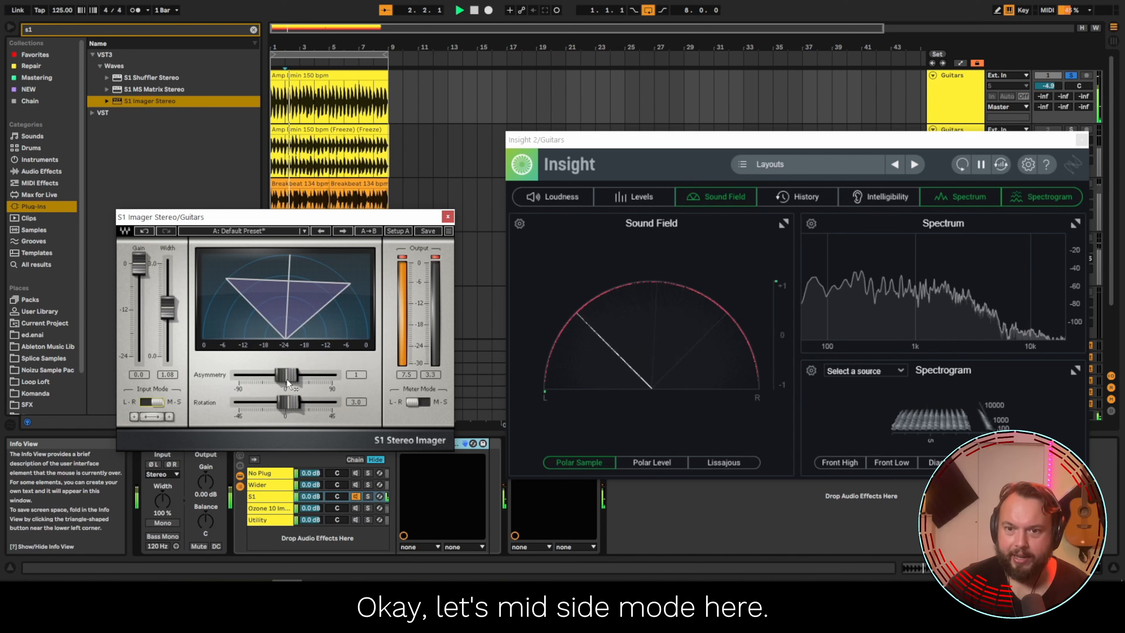
left_click_drag(287, 375, 332, 375)
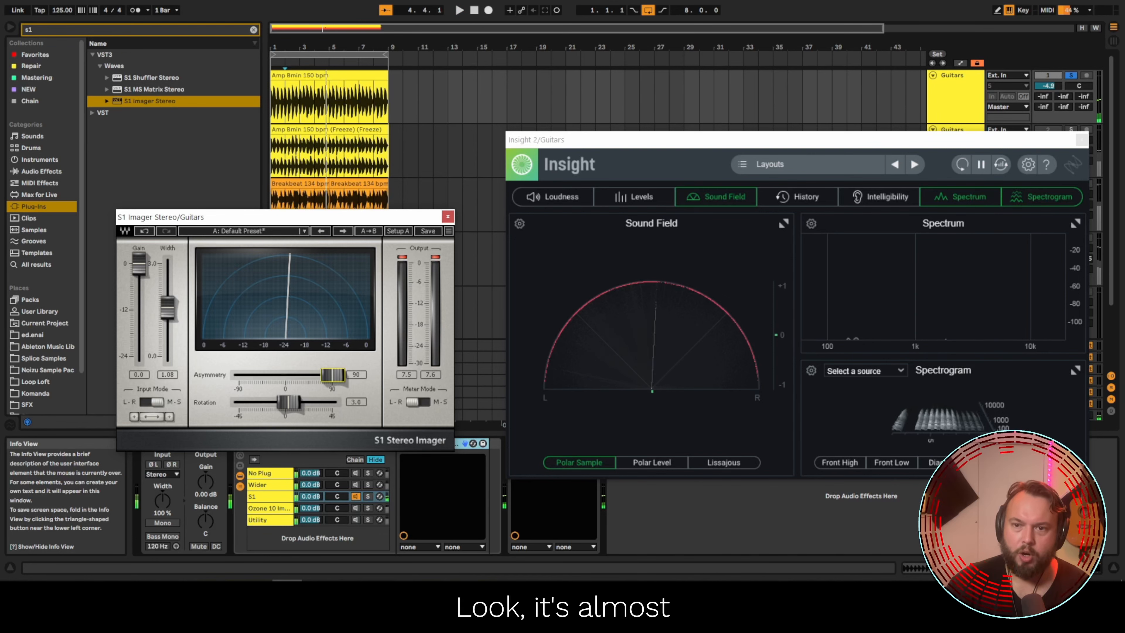
key("space")
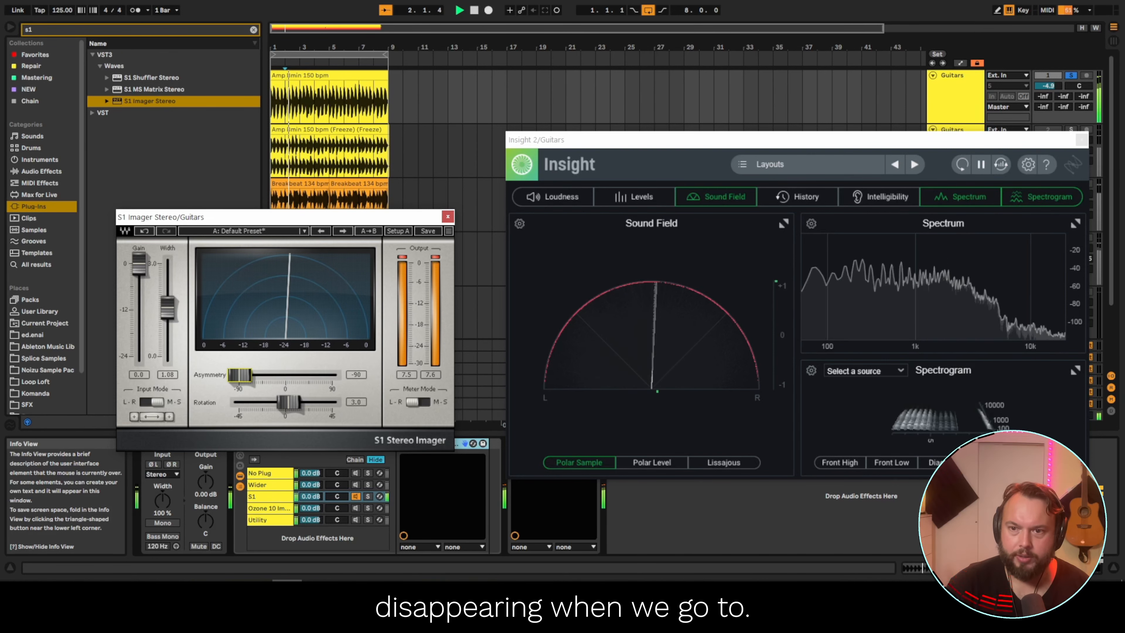
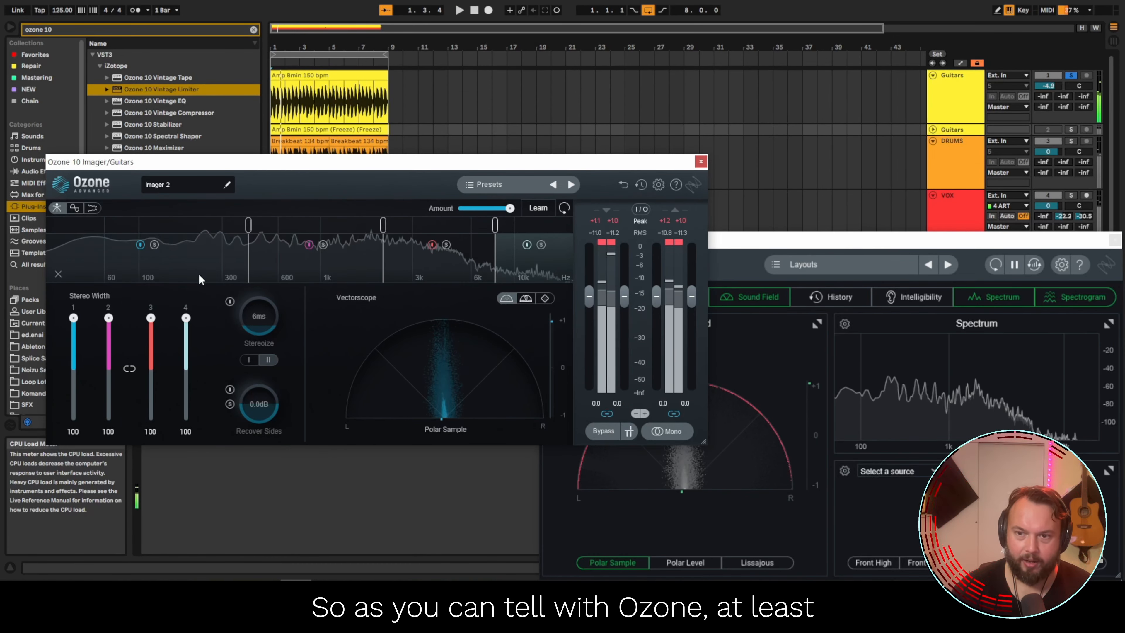
Lower Ozone Imager's stereo width to -1 on bands 3 and 4 and to 0 on band 2.
left_click_drag(198, 362, 195, 372)
left_click_drag(151, 318, 151, 373)
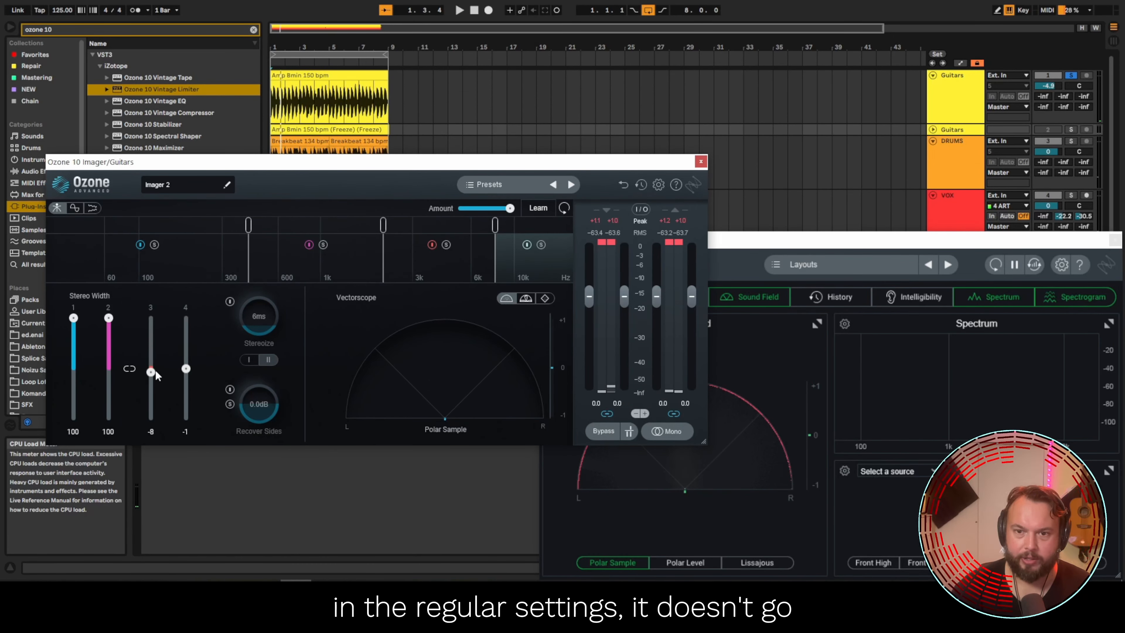
left_click_drag(114, 319, 125, 368)
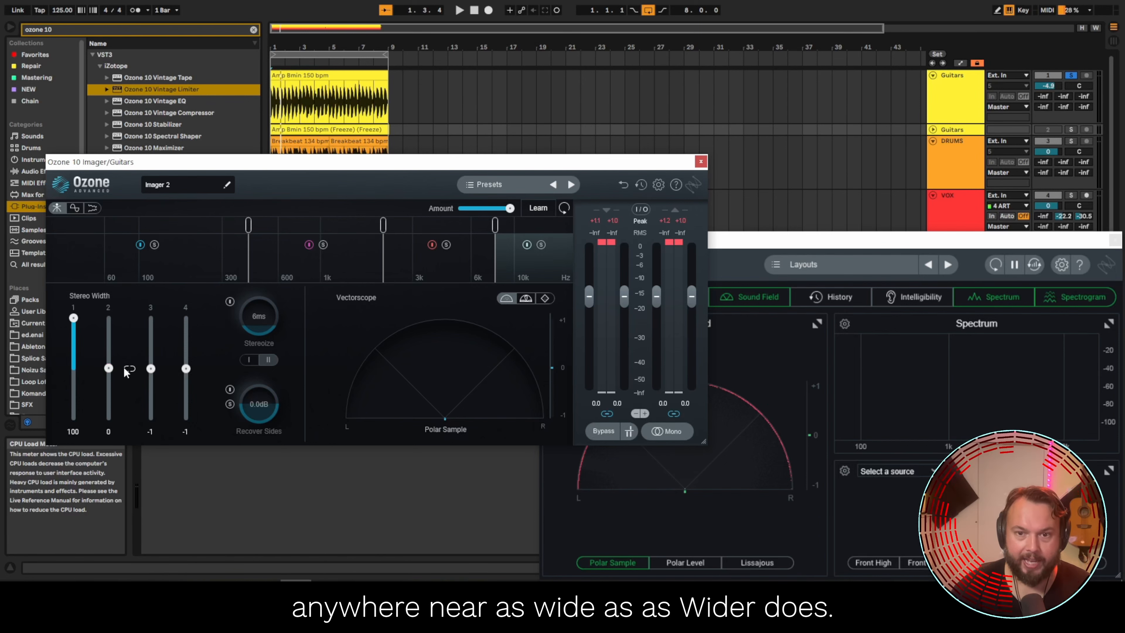
Play the loop with all Ozone band widths at 100 and Stereoize at 20 ms, and enable Recover Sides.
key("space")
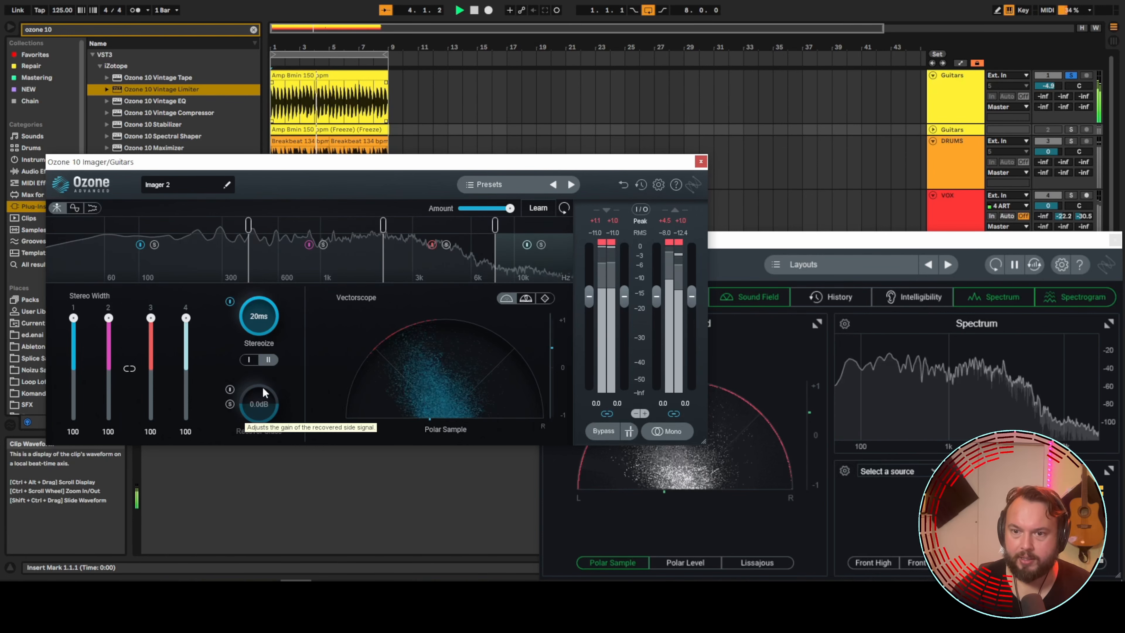
left_click(230, 388)
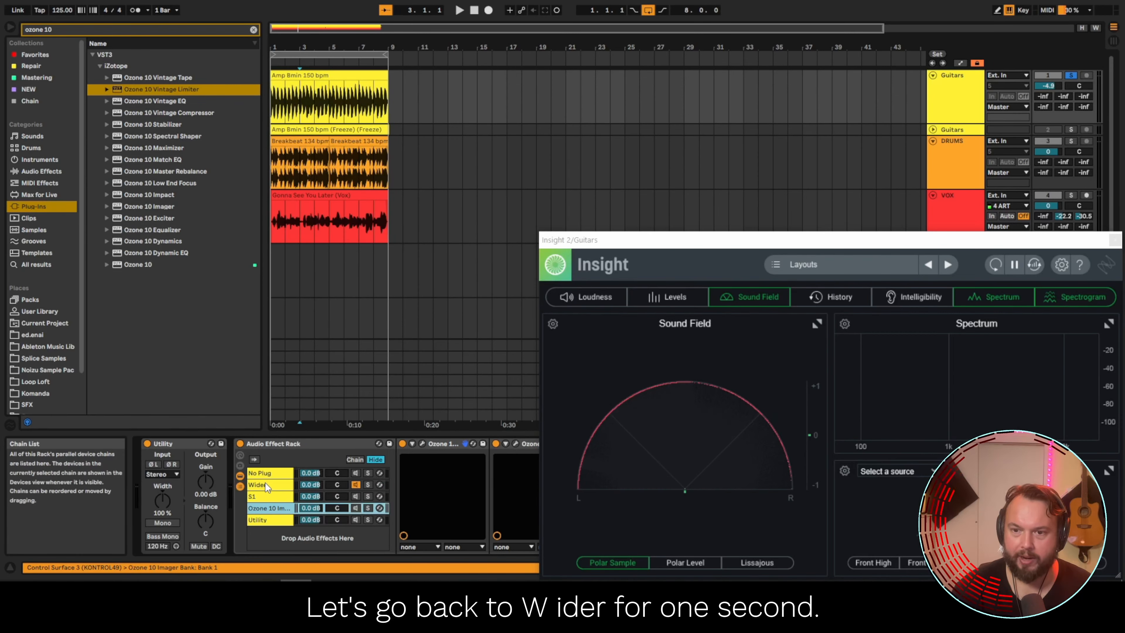
Return to the Wider chain, raise Wider's width to 200% during playback and replay the loop.
left_click(265, 484)
key("space")
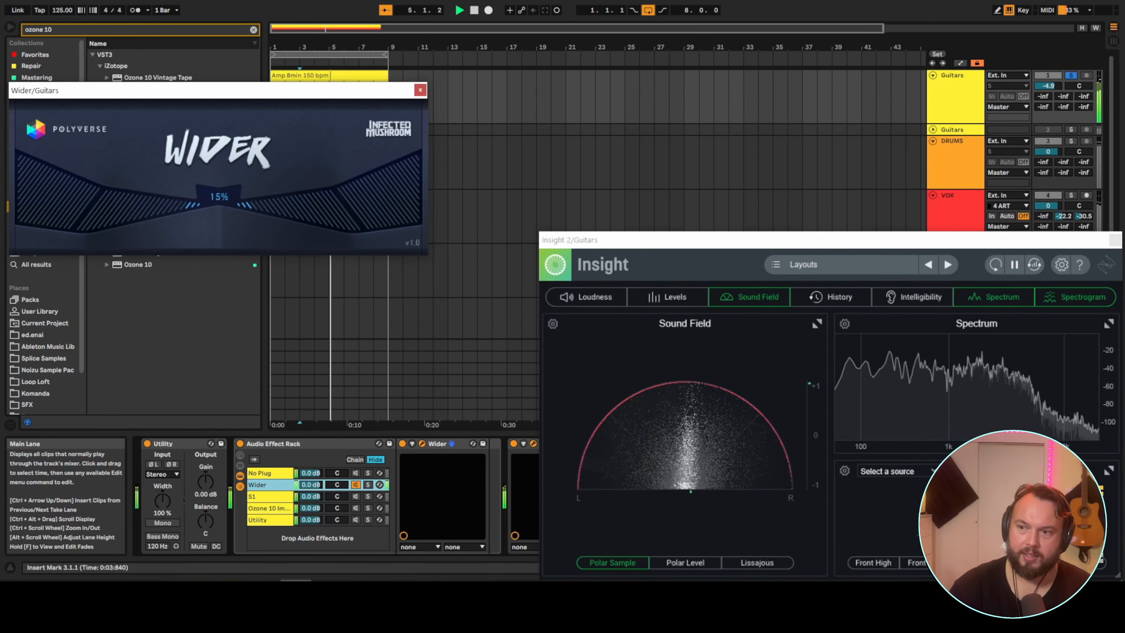
left_click_drag(338, 146, 338, 89)
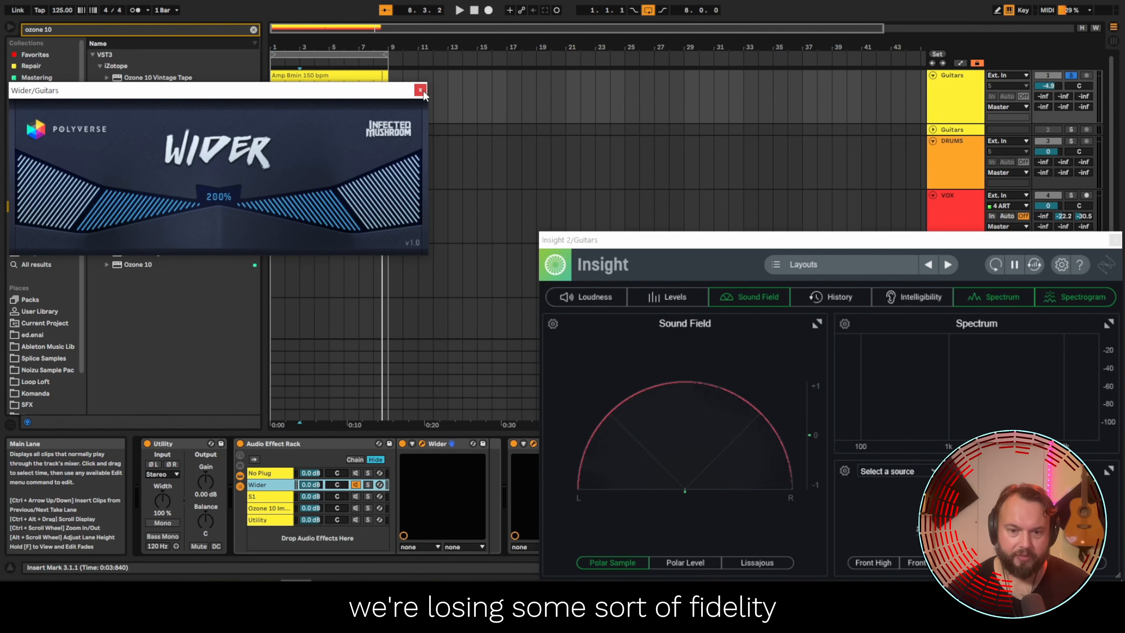
key("space")
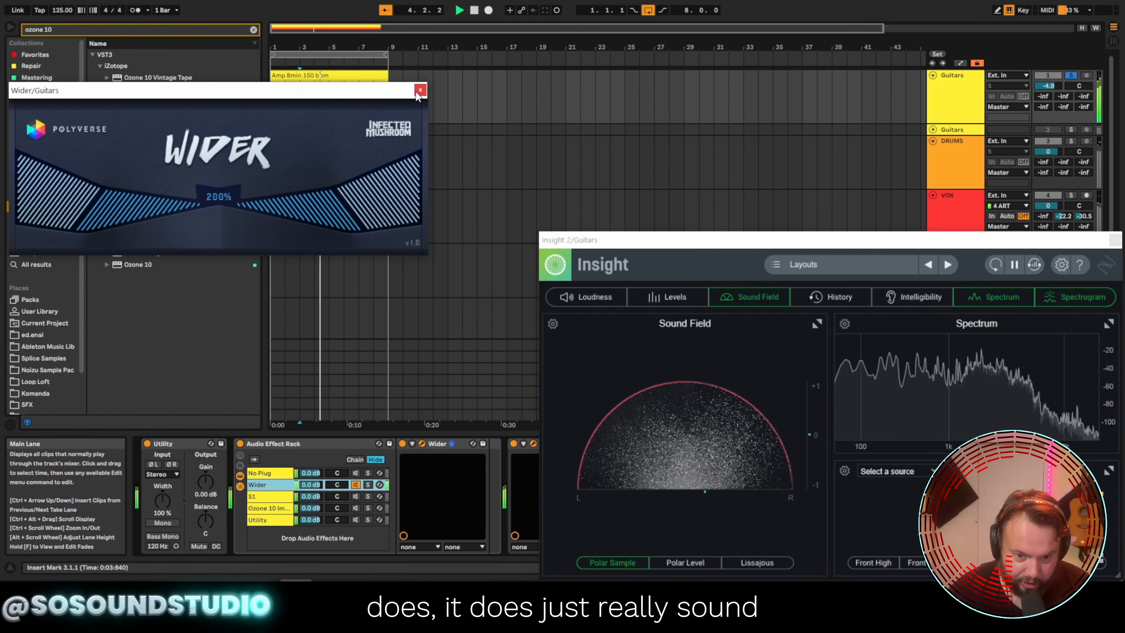
key("space")
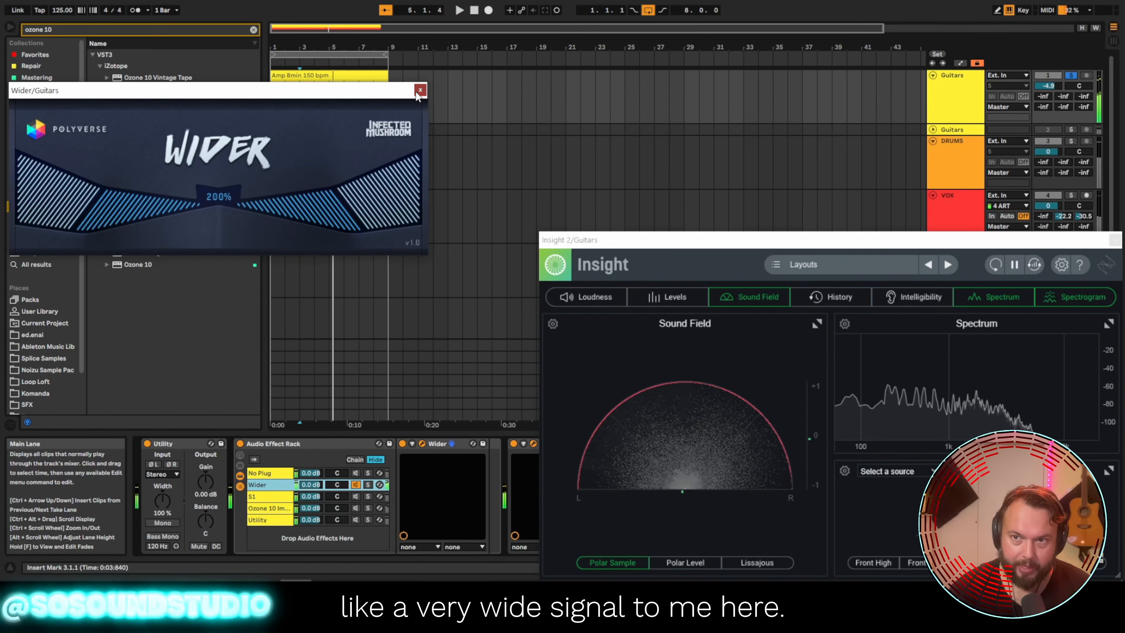
Close the Wider window, activate the Ozone 10 Imager chain in place of Wider and open its plugin window.
left_click(419, 90)
left_click(355, 508)
left_click(355, 485)
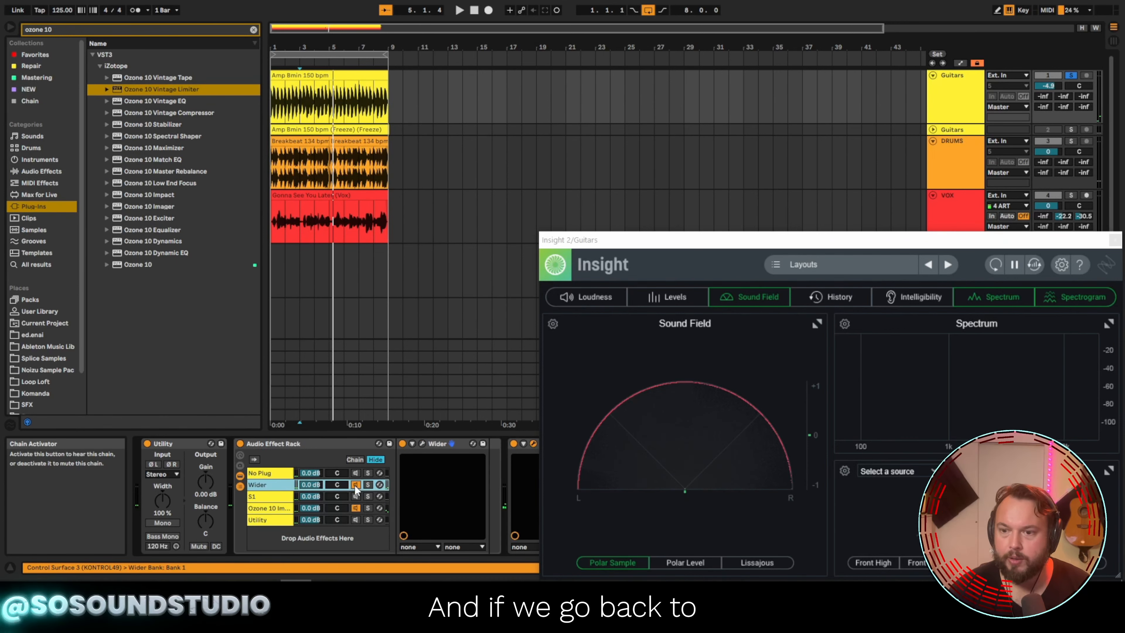
left_click(272, 510)
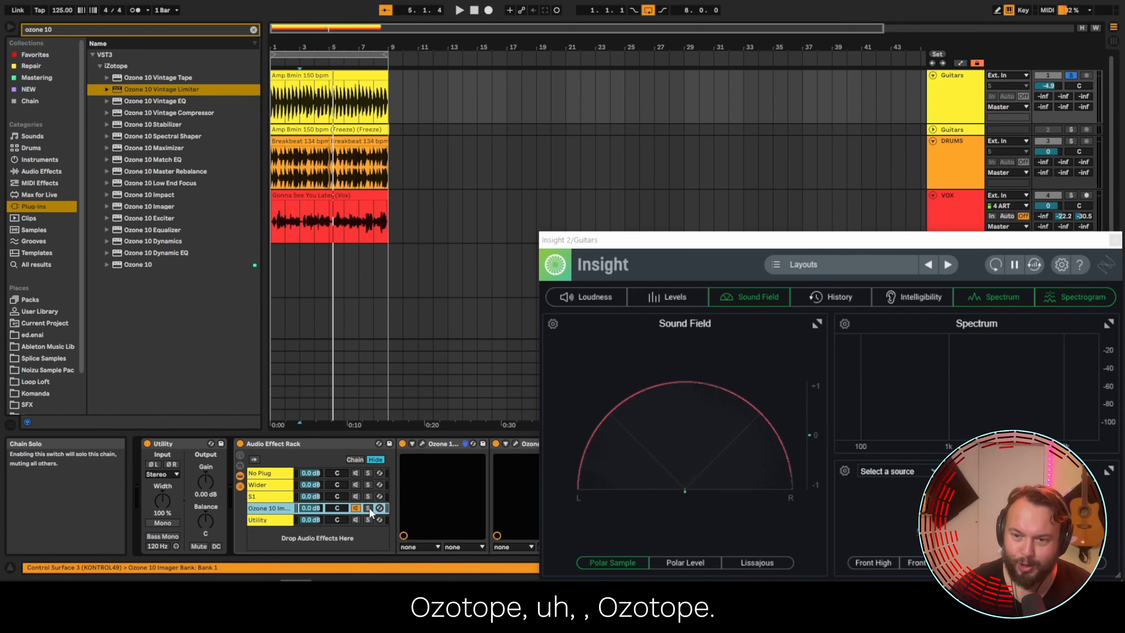
left_click(421, 444)
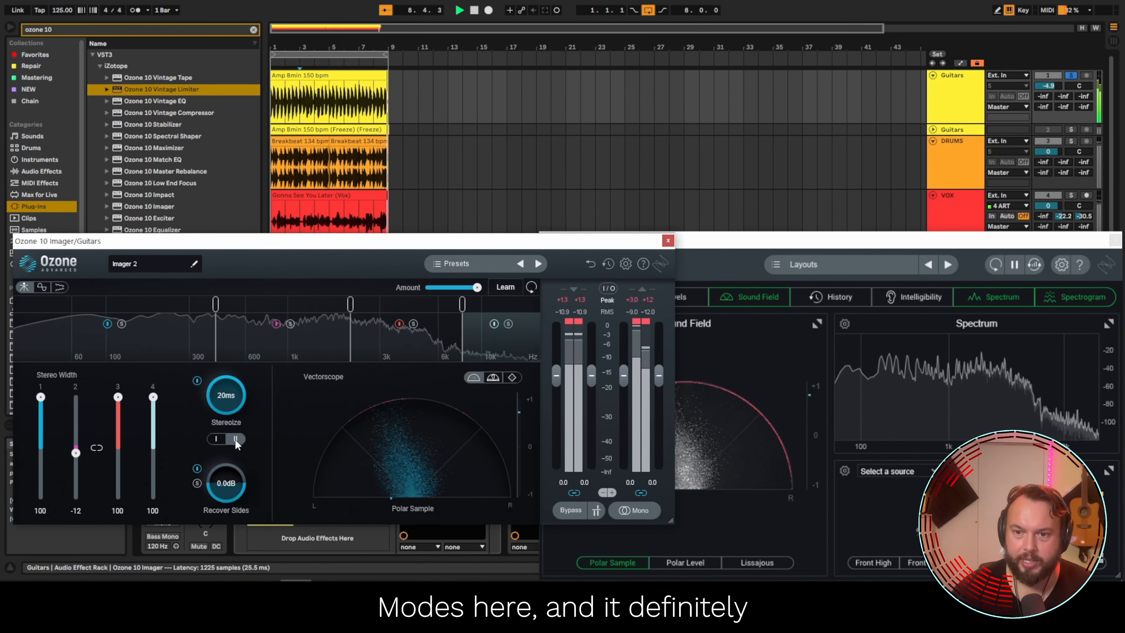
Switch Ozone Imager's Stereoize to mode I and compare it with mode II on the guitar loop.
left_click(215, 439)
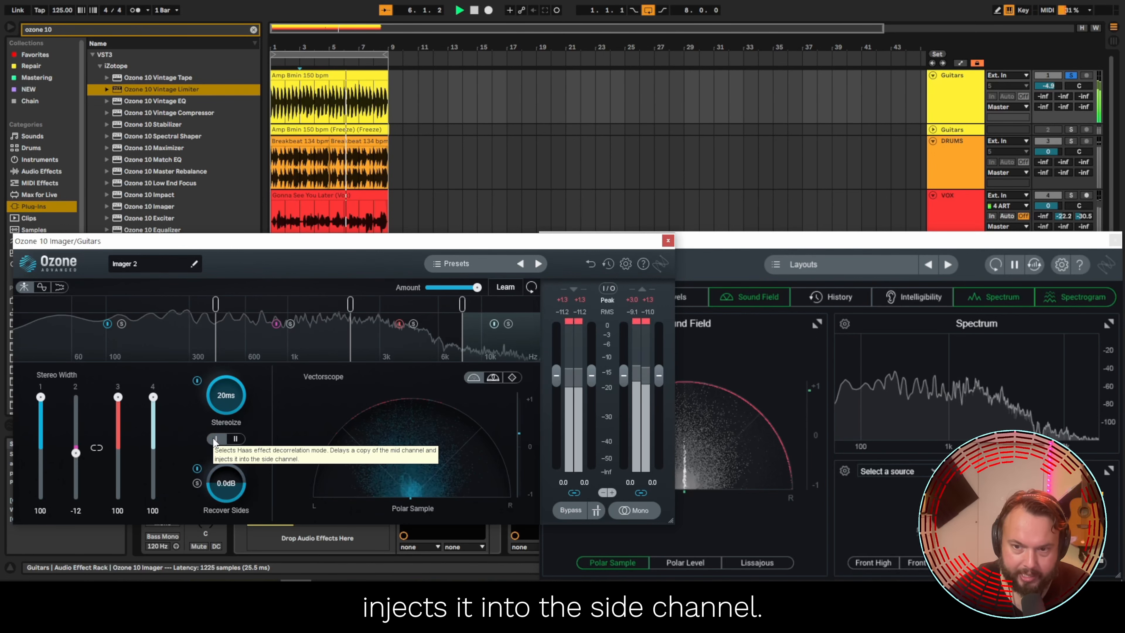
key("space")
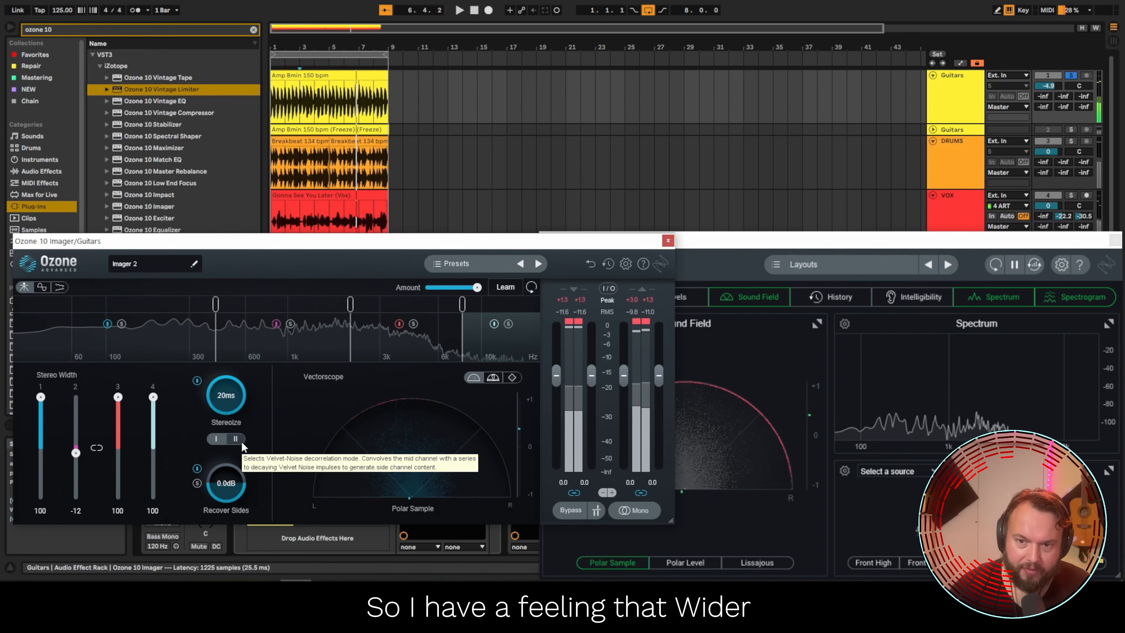
left_click(220, 438)
key("space")
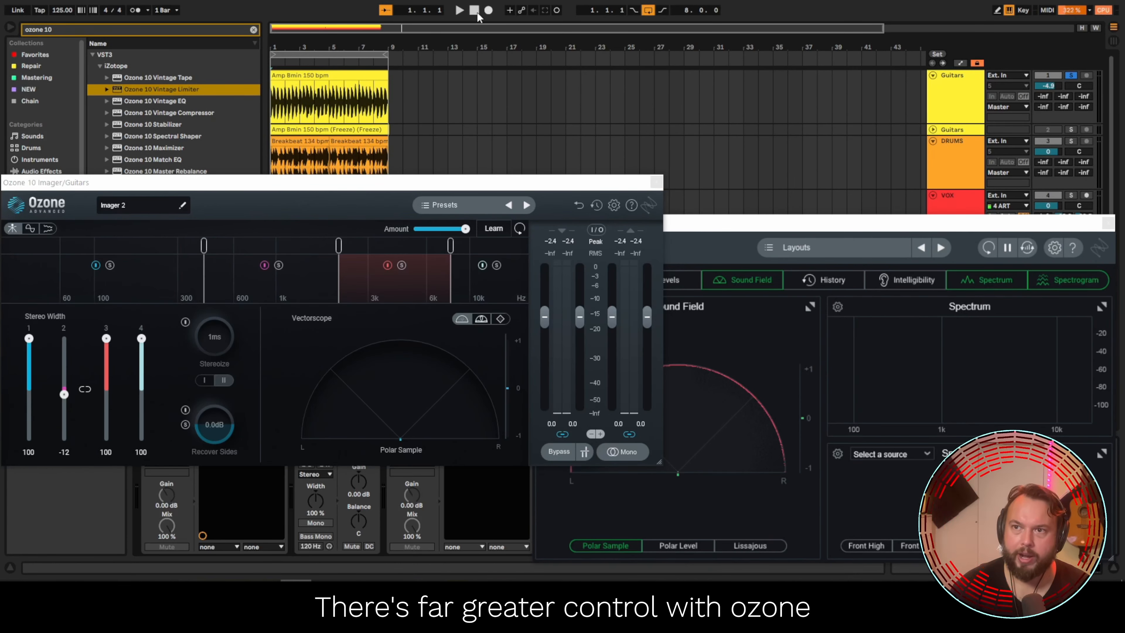
Play the loop and raise Ozone Imager's Stereoize amount to 20 ms.
key("space")
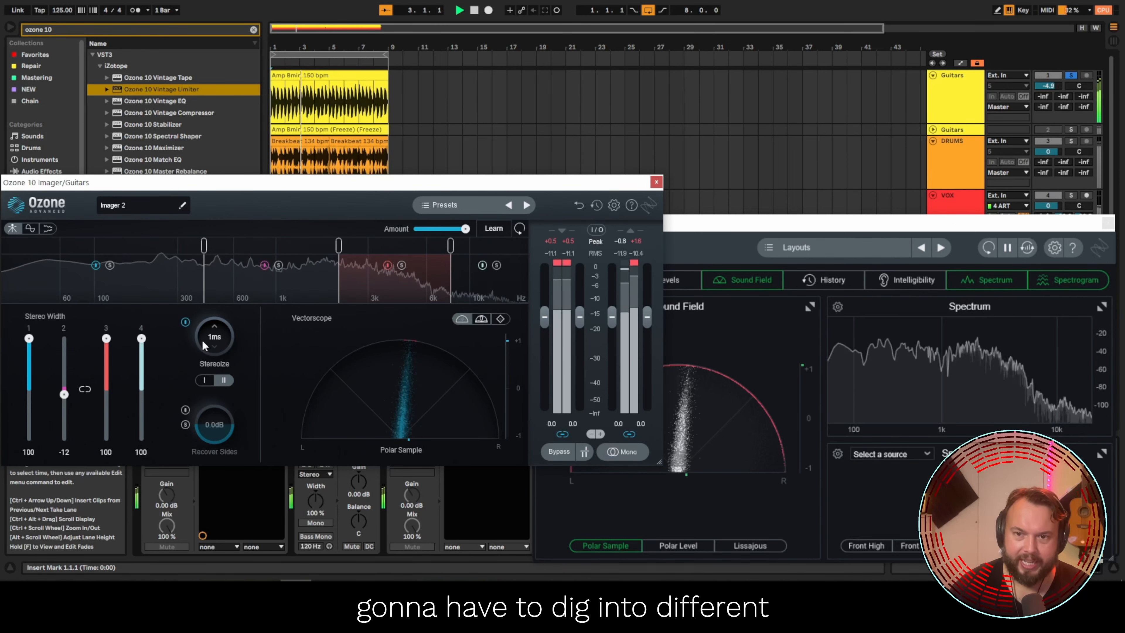
left_click_drag(219, 334, 243, 265)
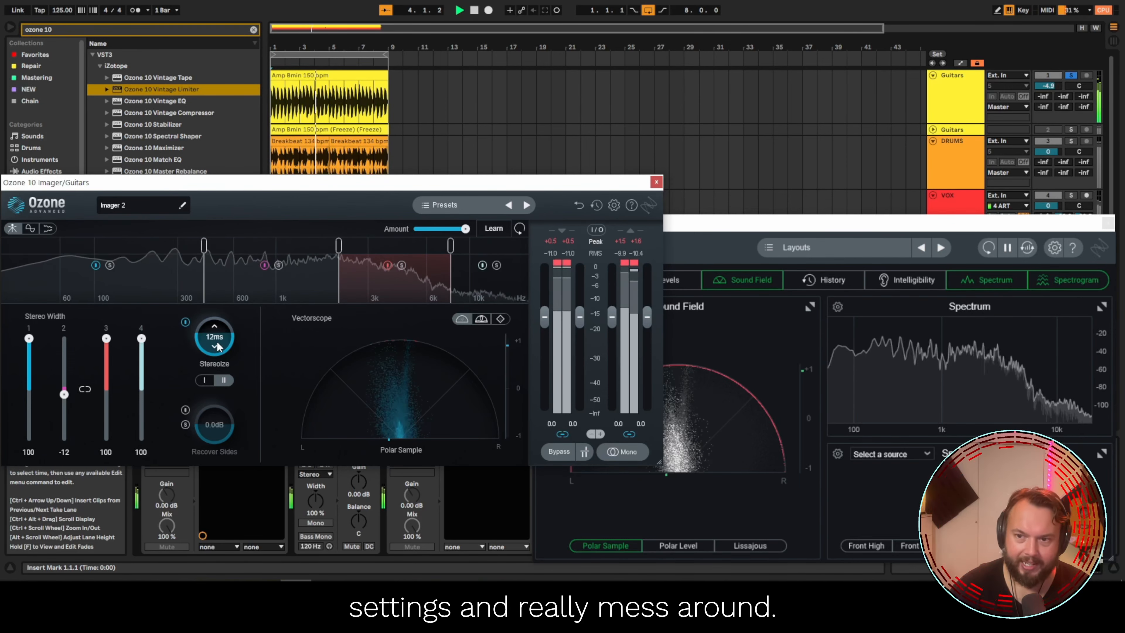
left_click_drag(217, 346, 214, 210)
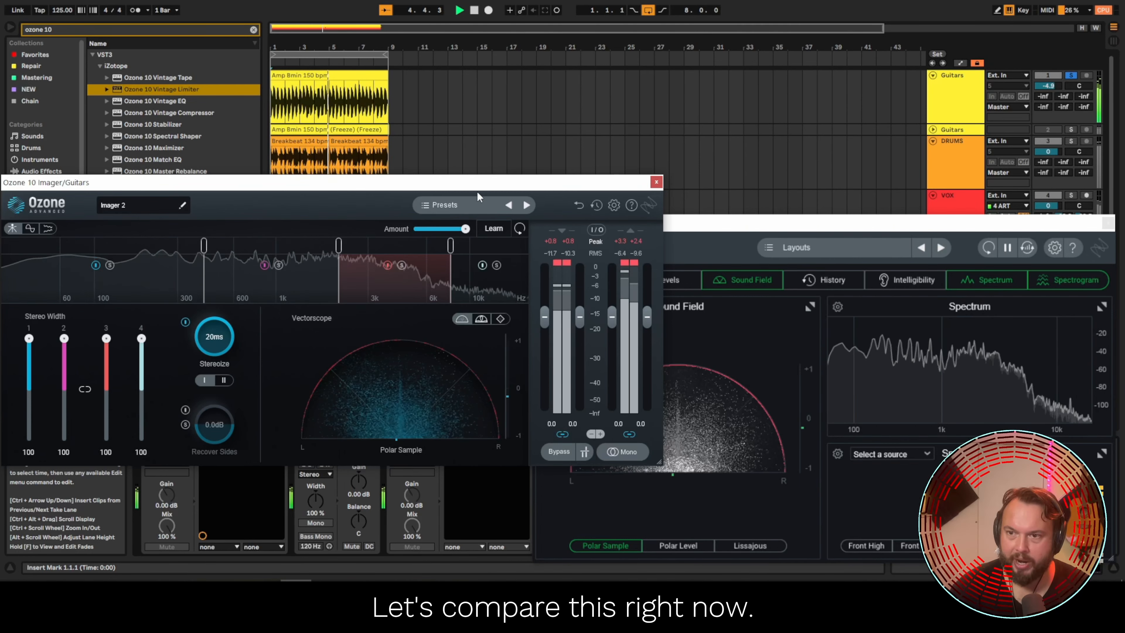
Move the Ozone window clear of the device rack and compare the Wider and Ozone 10 Imager chains by alternating them during playback.
left_click_drag(478, 184, 1008, 164)
left_click_drag(638, 162, 295, 215)
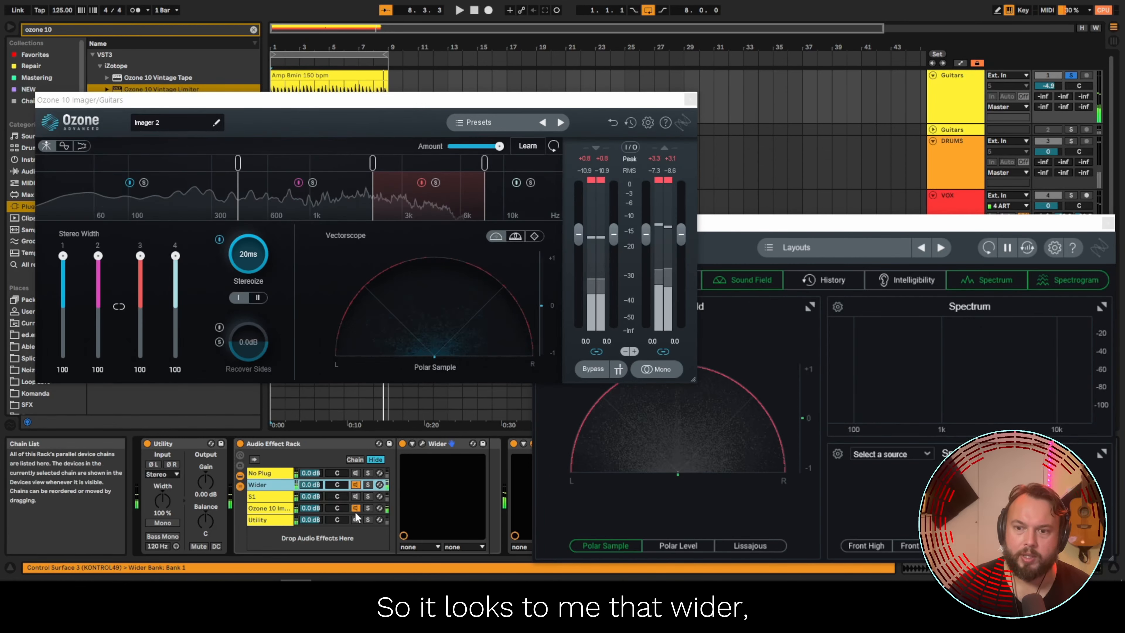
left_click(355, 509)
key("space")
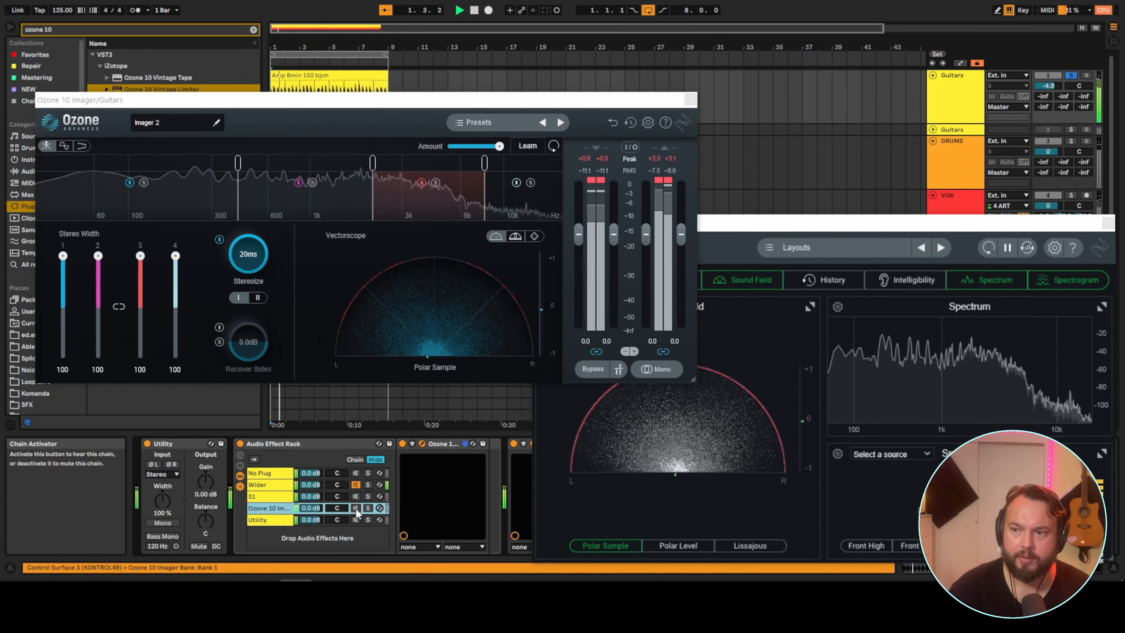
left_click(353, 484)
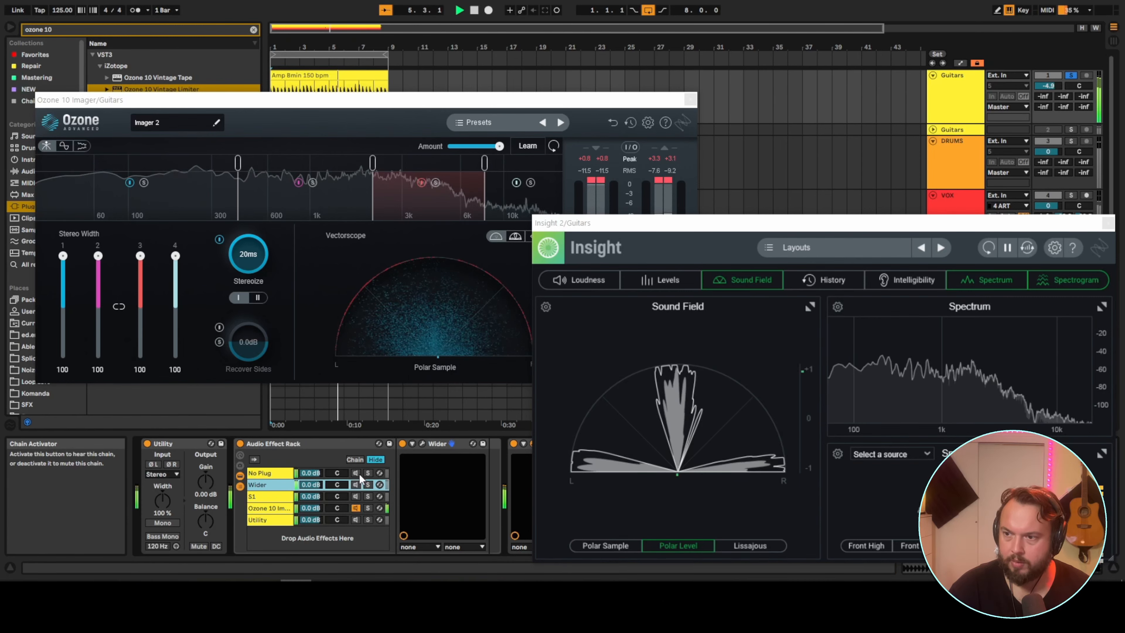
key("space")
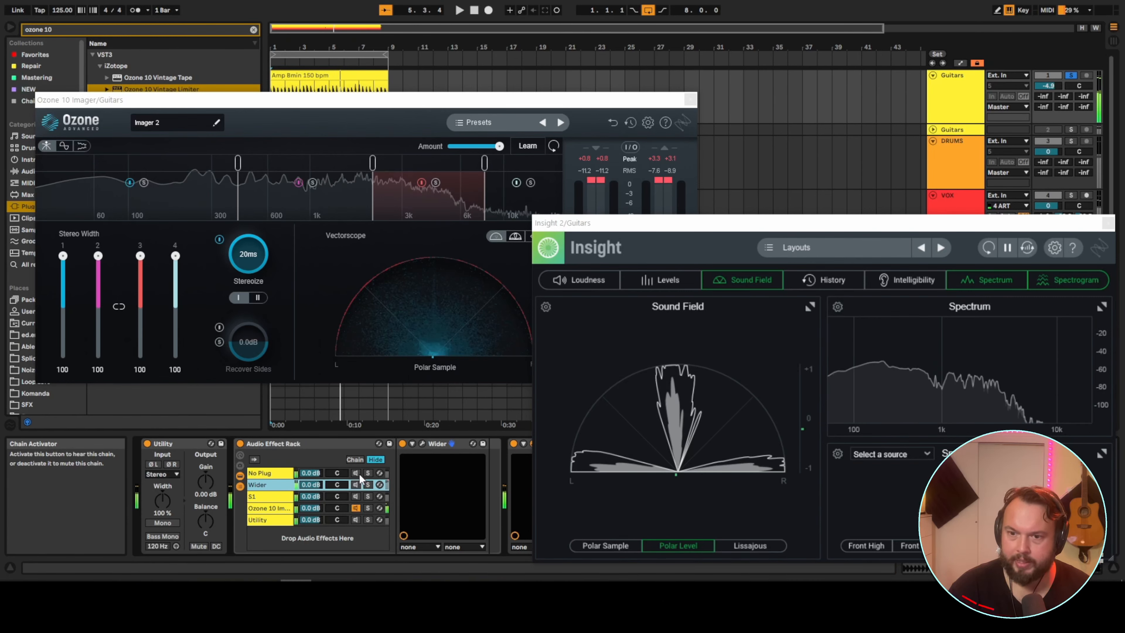
Play the guitar loop again and switch between the Wider and Ozone 10 Imager chains, observing each one's sound field in Insight 2.
left_click(358, 483)
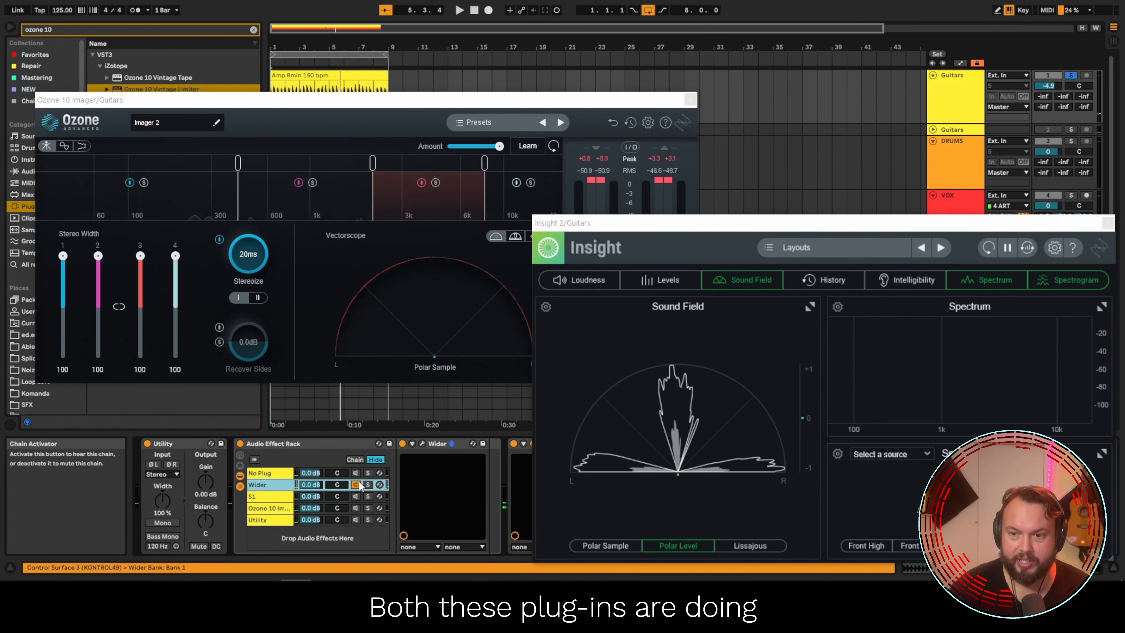
key("space")
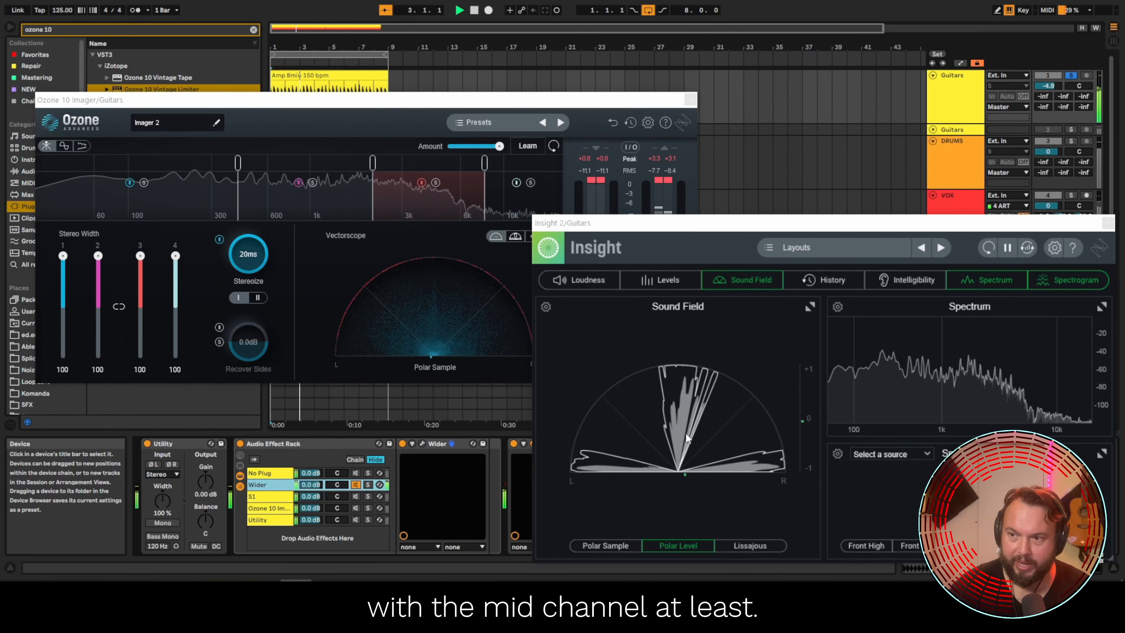
left_click(356, 508)
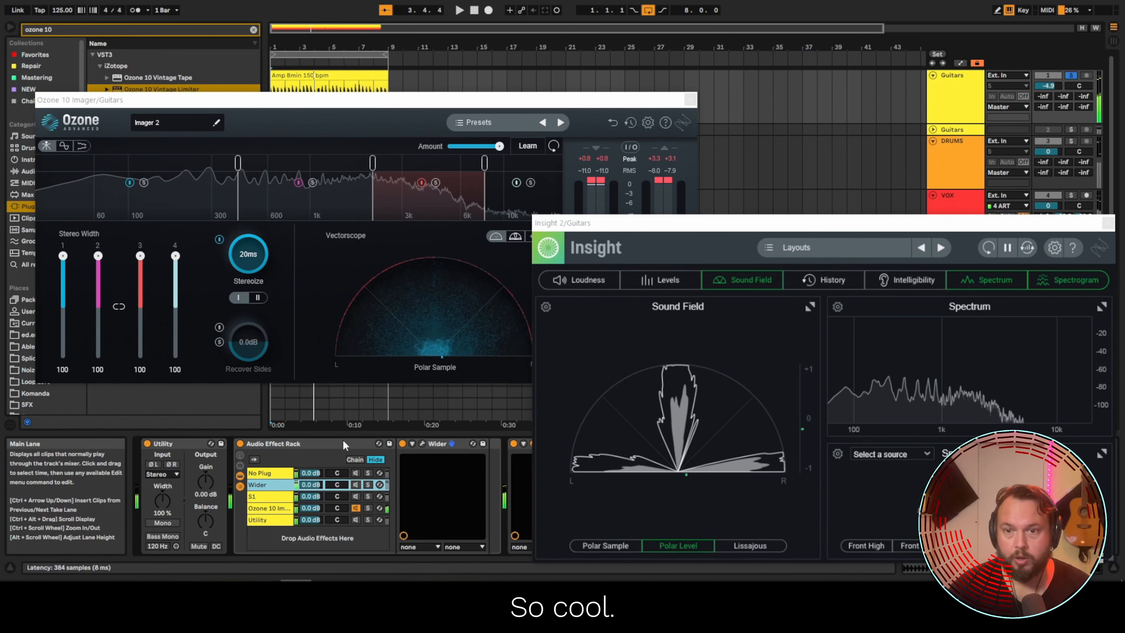
left_click(356, 484)
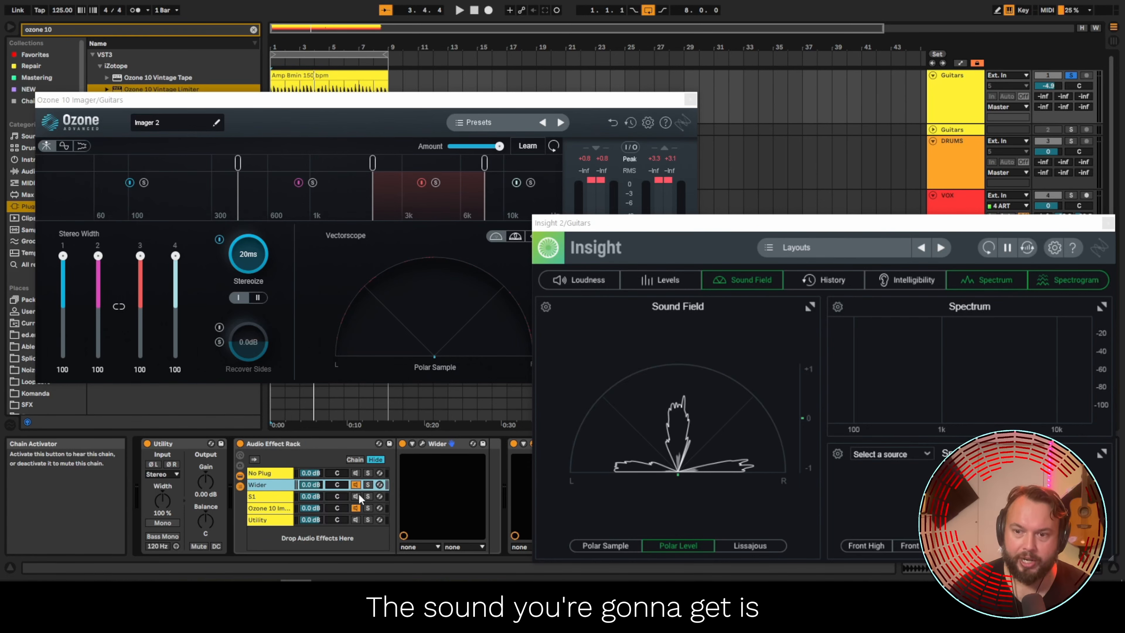
left_click(355, 508)
key("space")
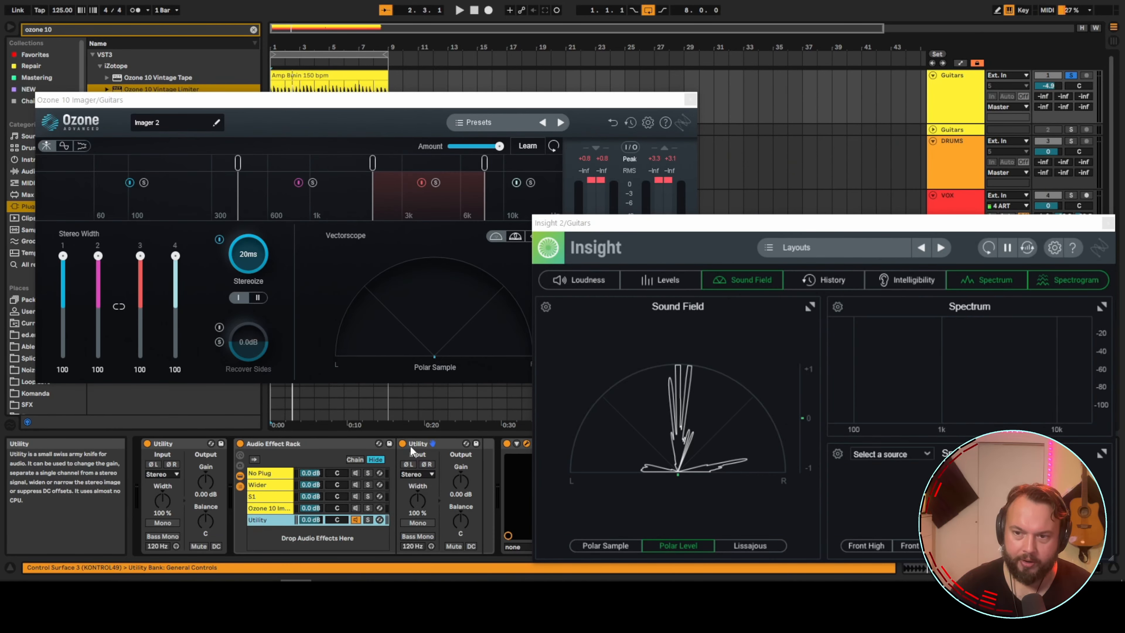
Close the Ozone 10 Imager window and try a Width of about 127% on the Utility chain's device with the guitar loop.
left_click(691, 100)
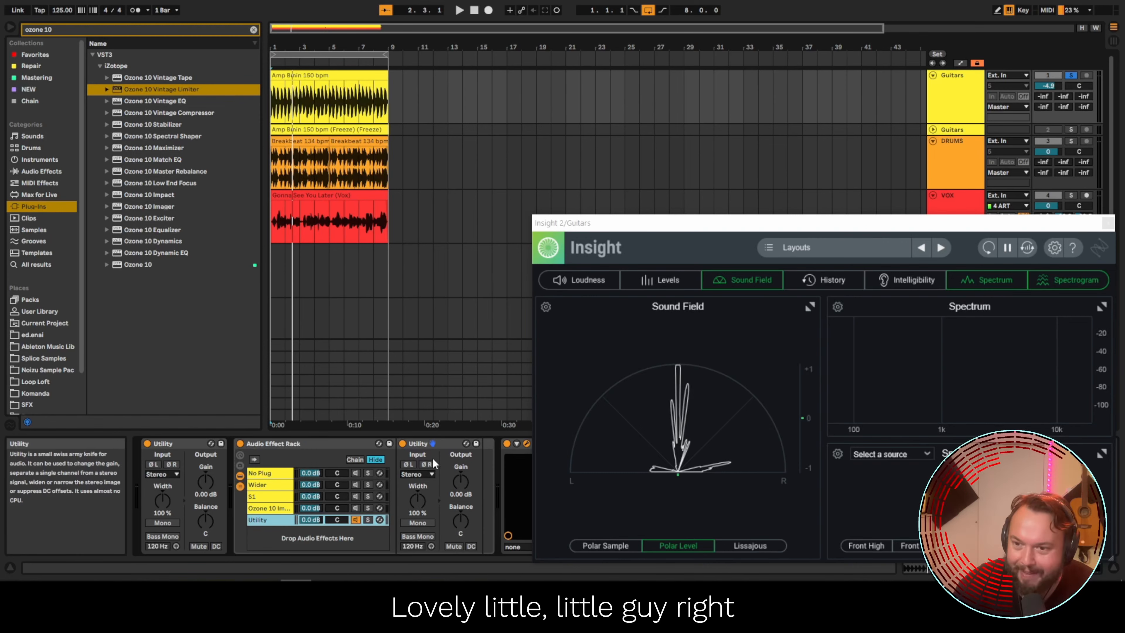
right_click(416, 445)
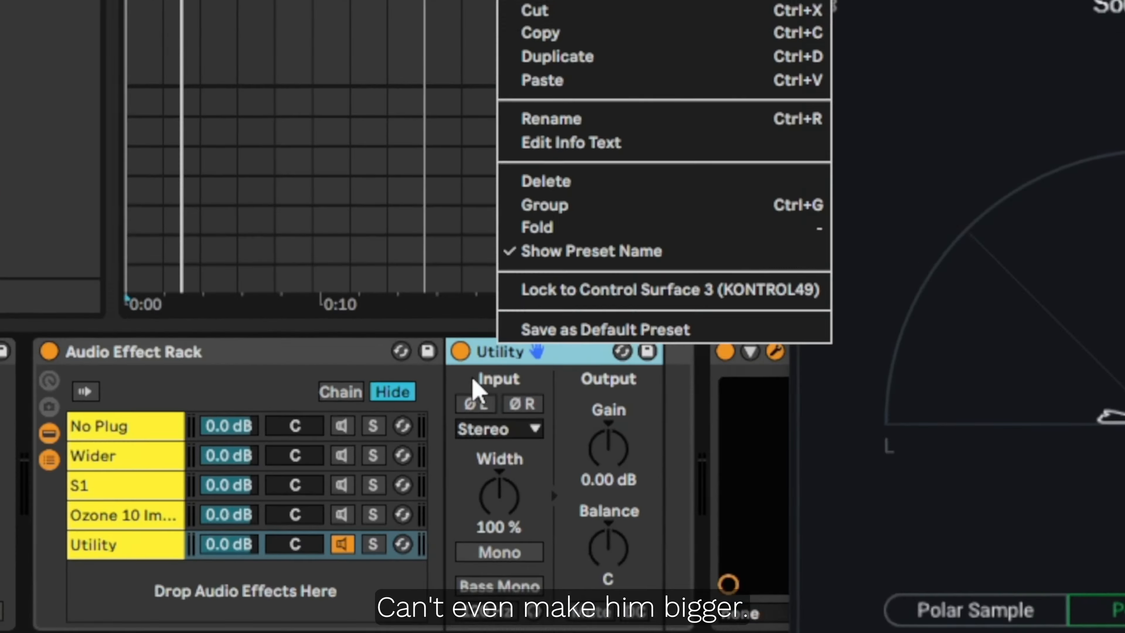
left_click(344, 446)
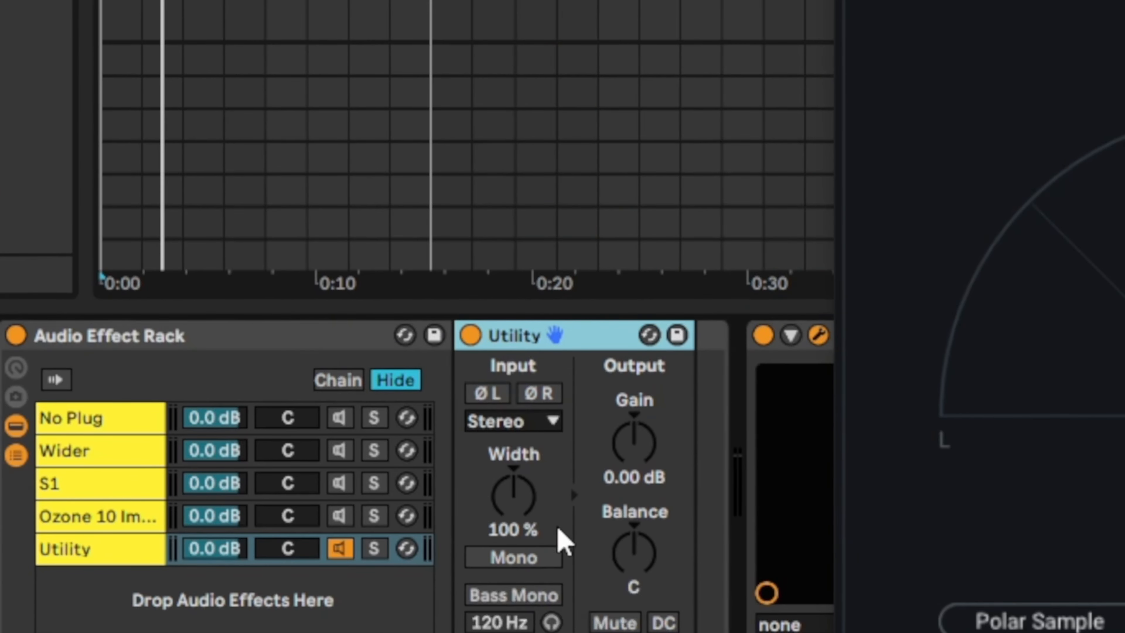
key("space")
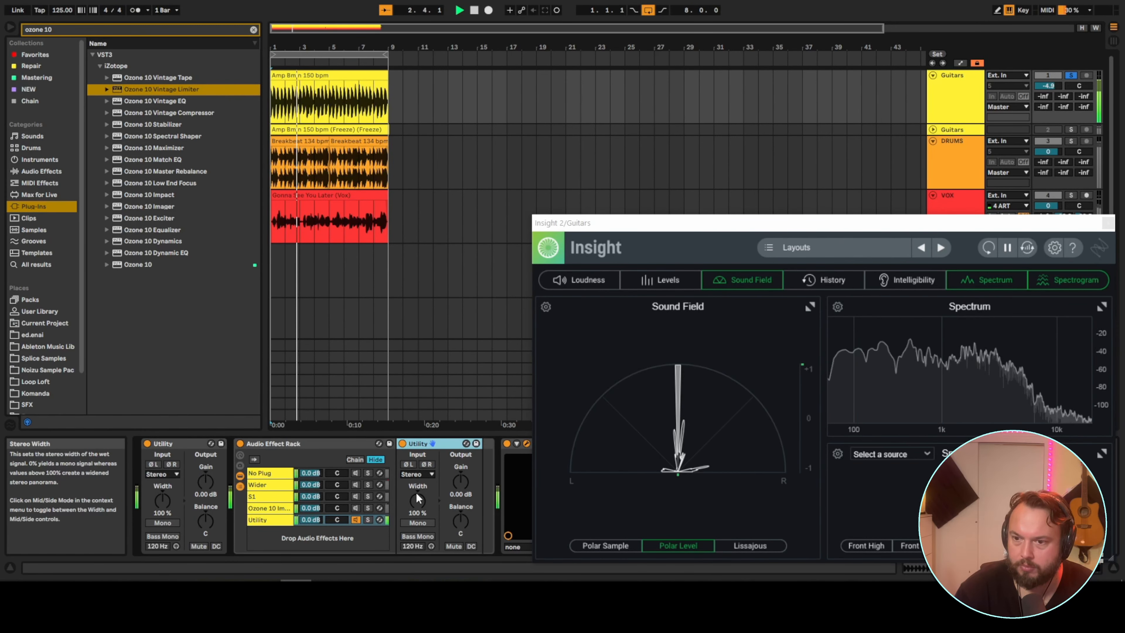
key("space")
left_click_drag(416, 492, 416, 493)
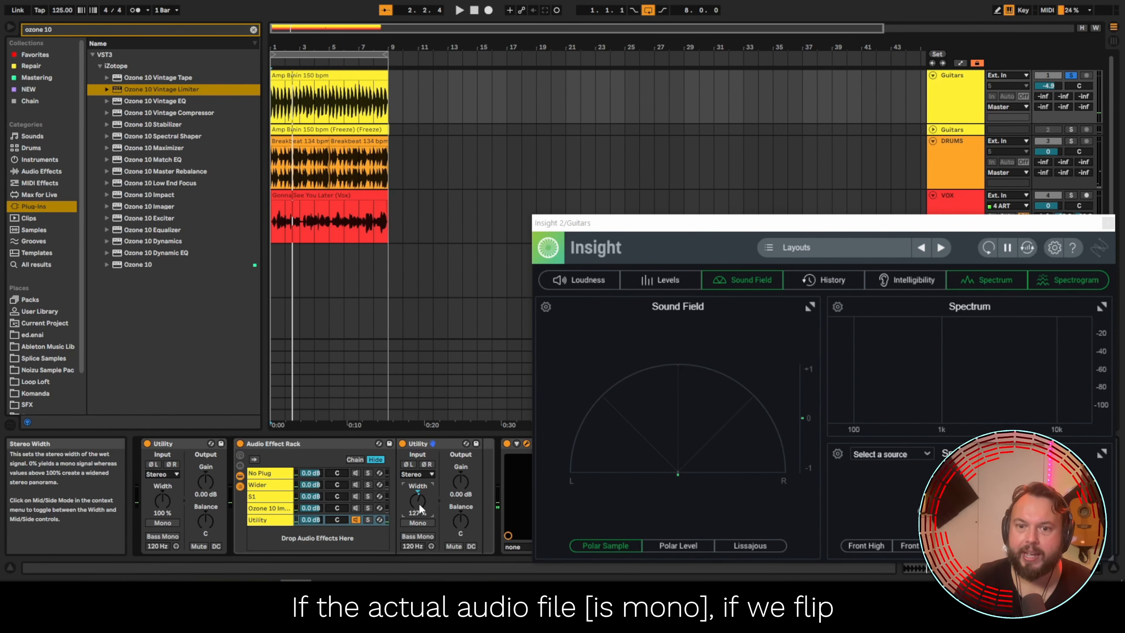
Play the guitar loop and toggle the Utility chain's right-channel phase inversion while the left channel is inverted.
key("space")
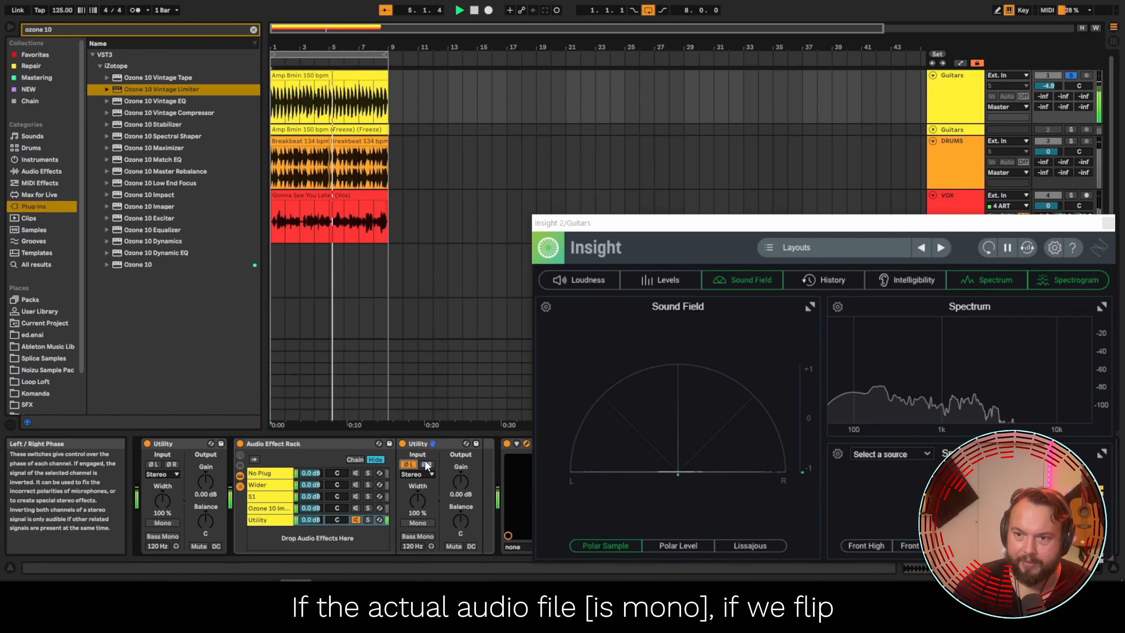
left_click(426, 463)
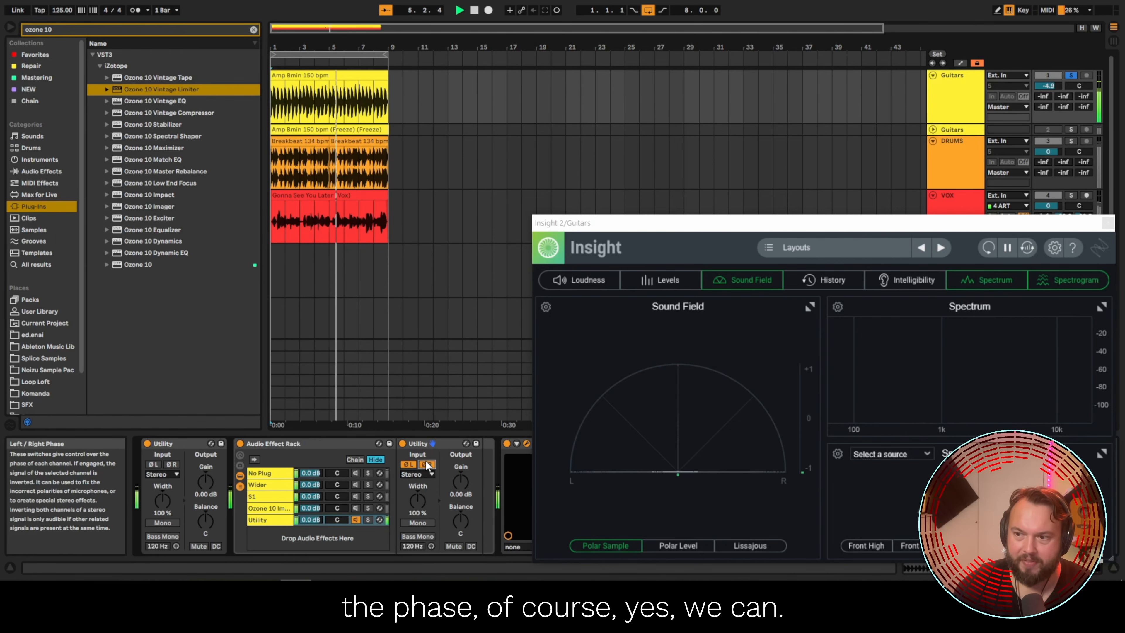
left_click(426, 463)
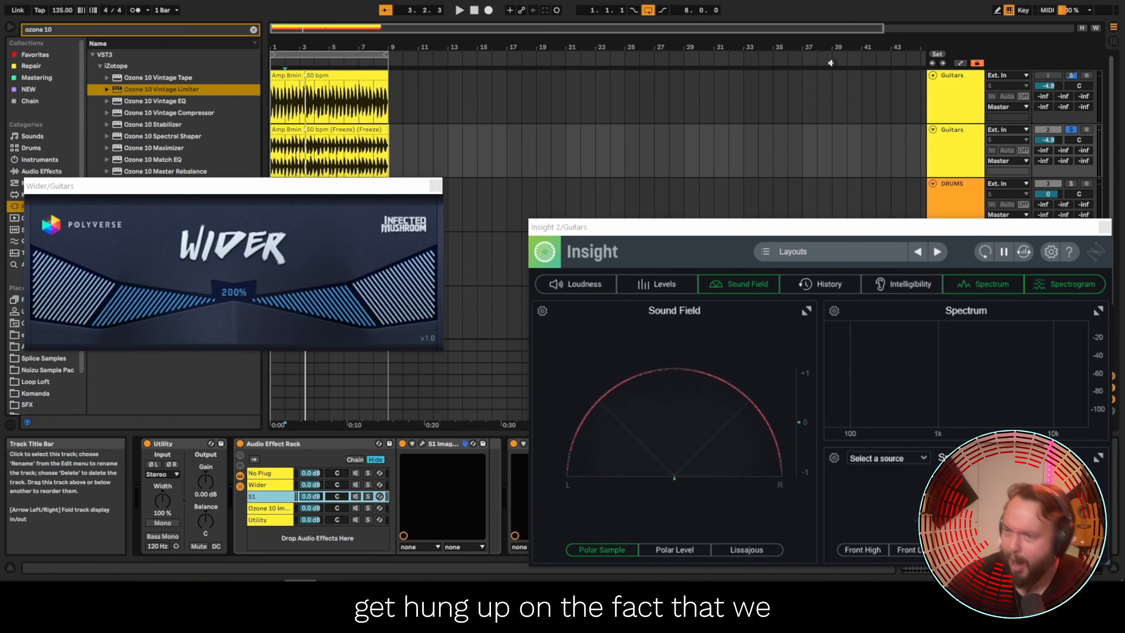
Close the Ozone 10 Imager window, select the VOX track and stop playback.
left_click(473, 11)
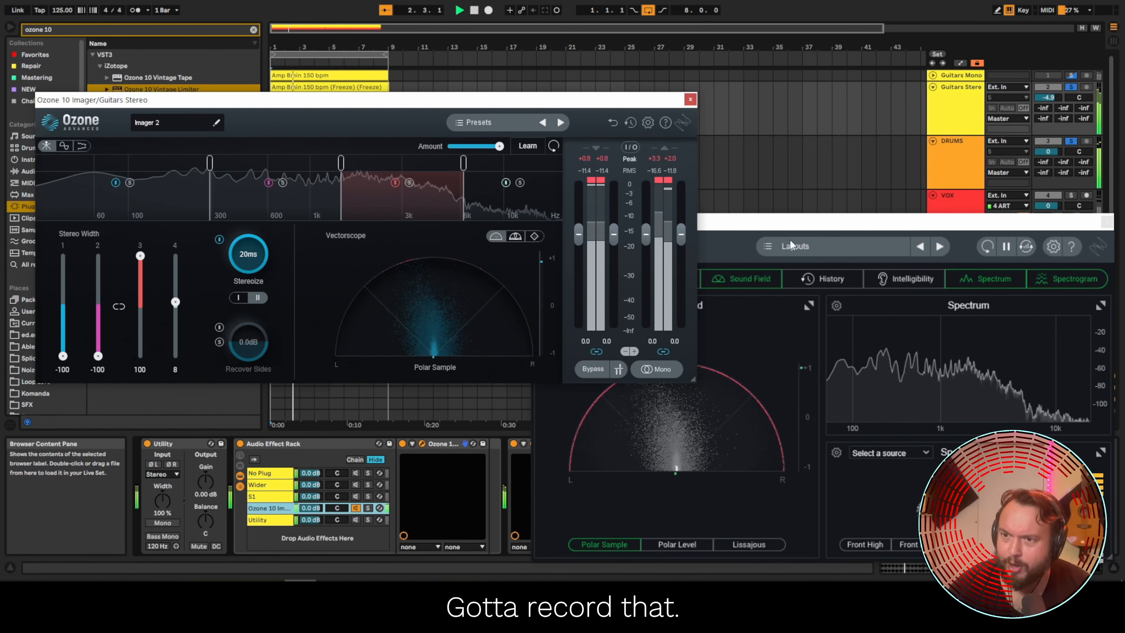
key("Escape")
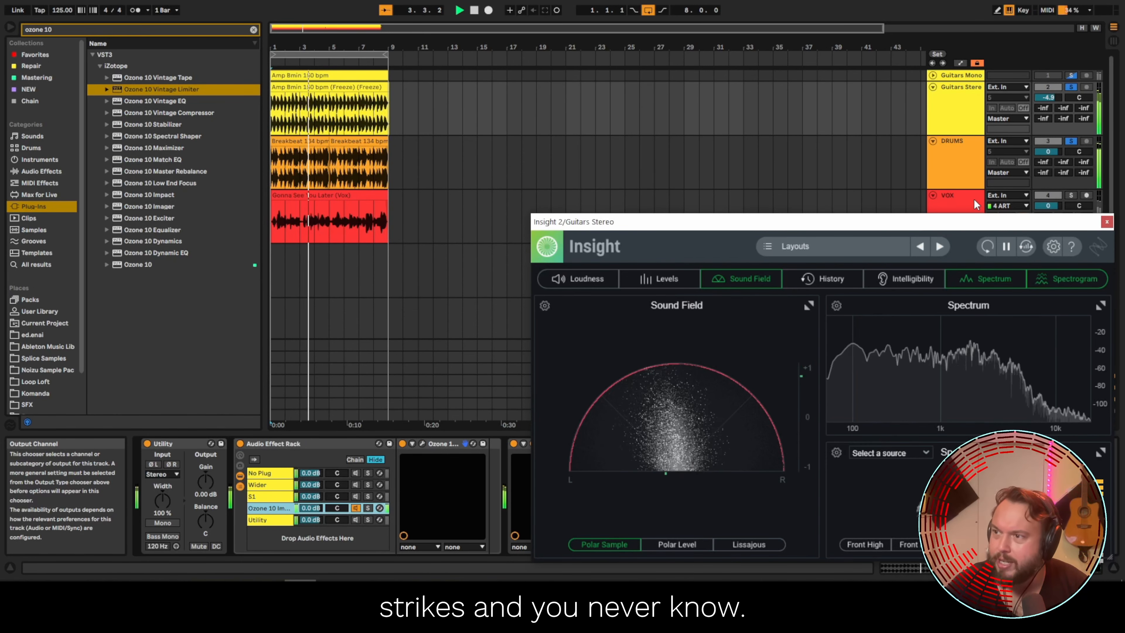
left_click(973, 199)
key("space")
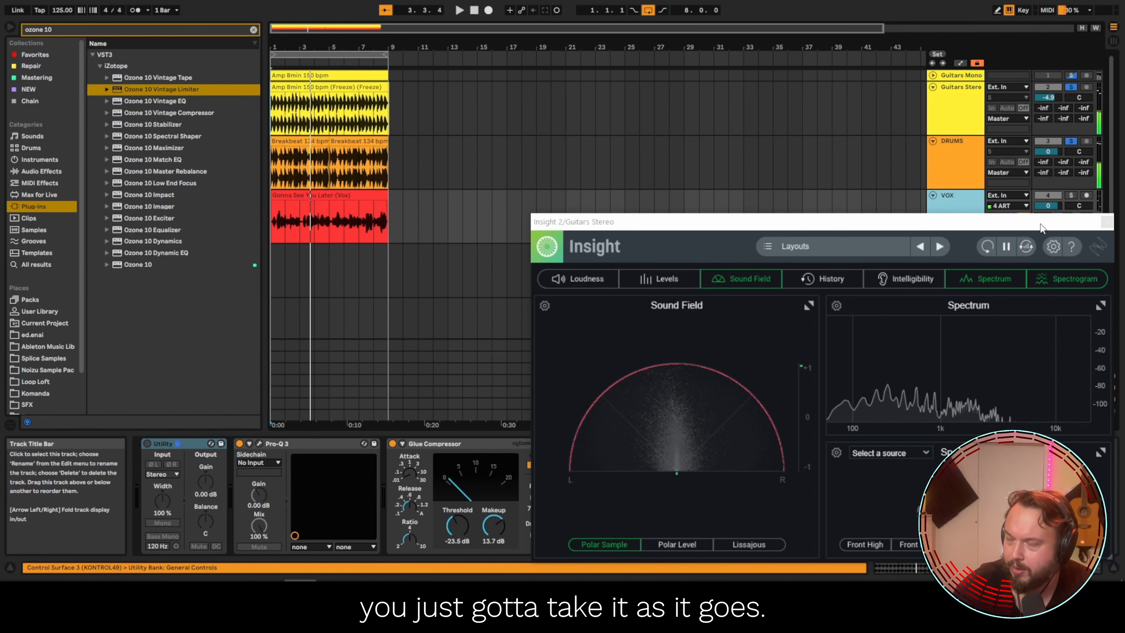
Record a take onto the armed second VOX track and end the recording.
left_click(489, 10)
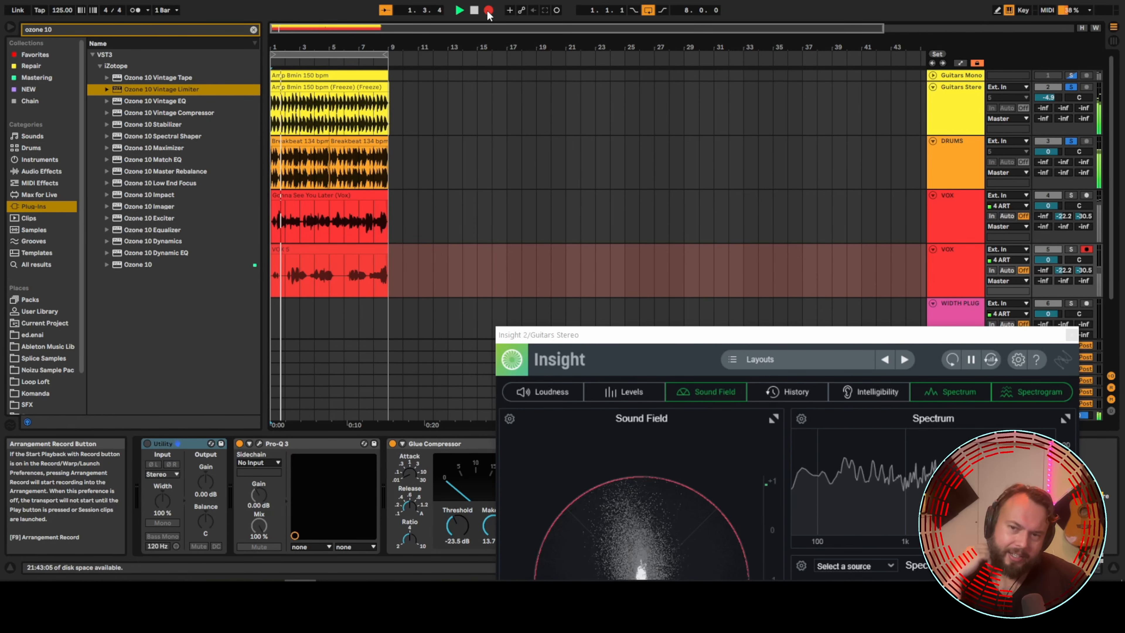
key("alt+space")
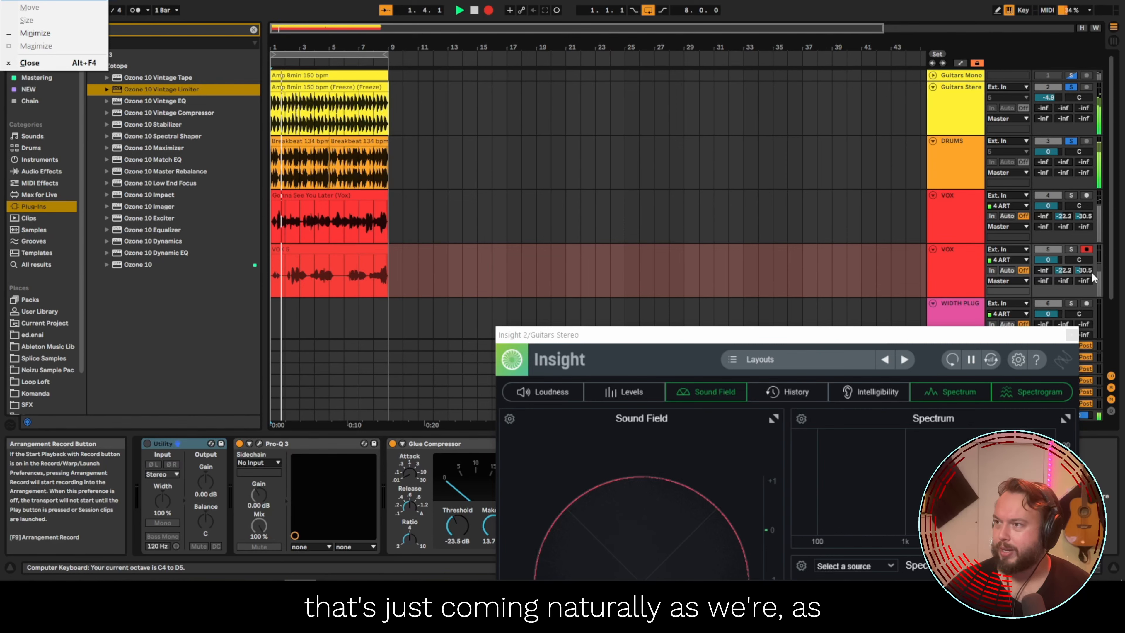
left_click(551, 173)
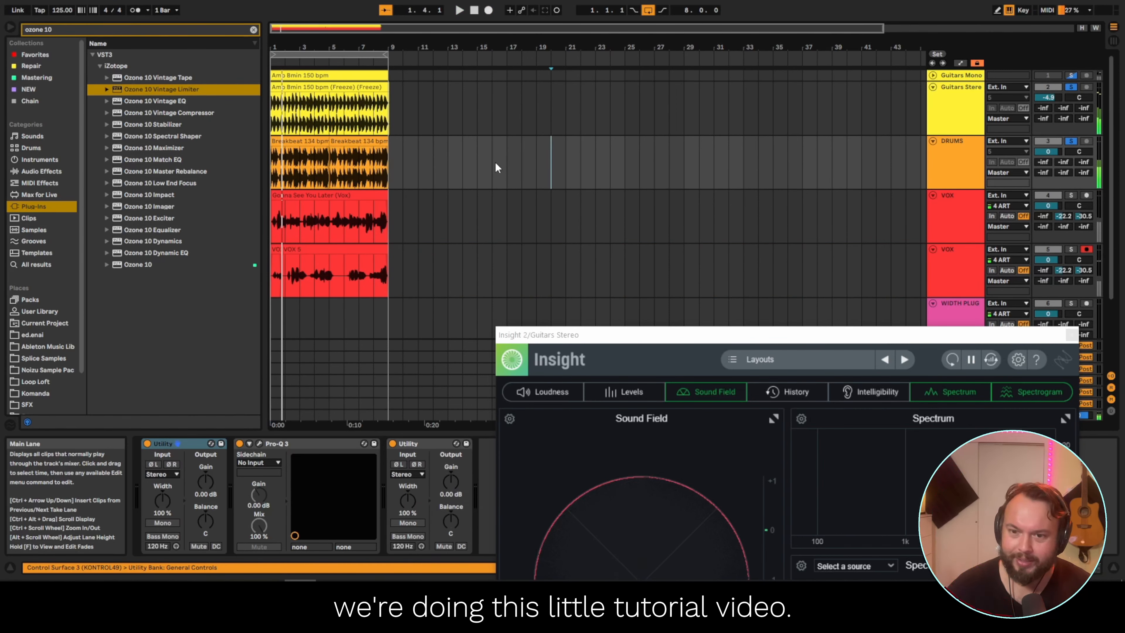
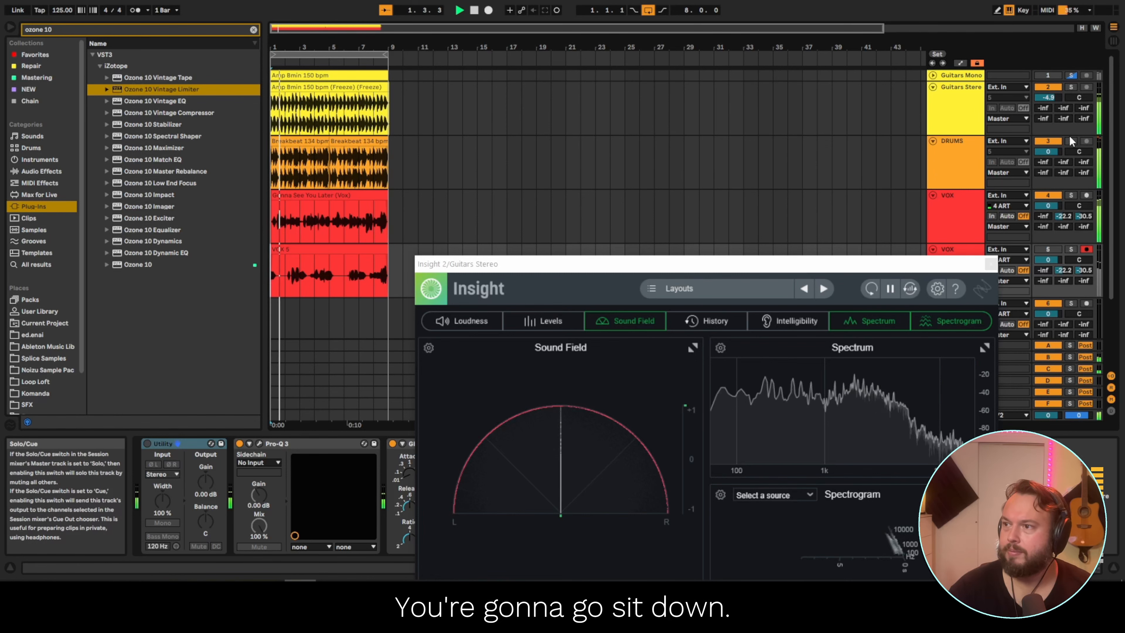
Solo the DRUMS track and switch its effect rack to the No Plug chain.
left_click(1070, 141)
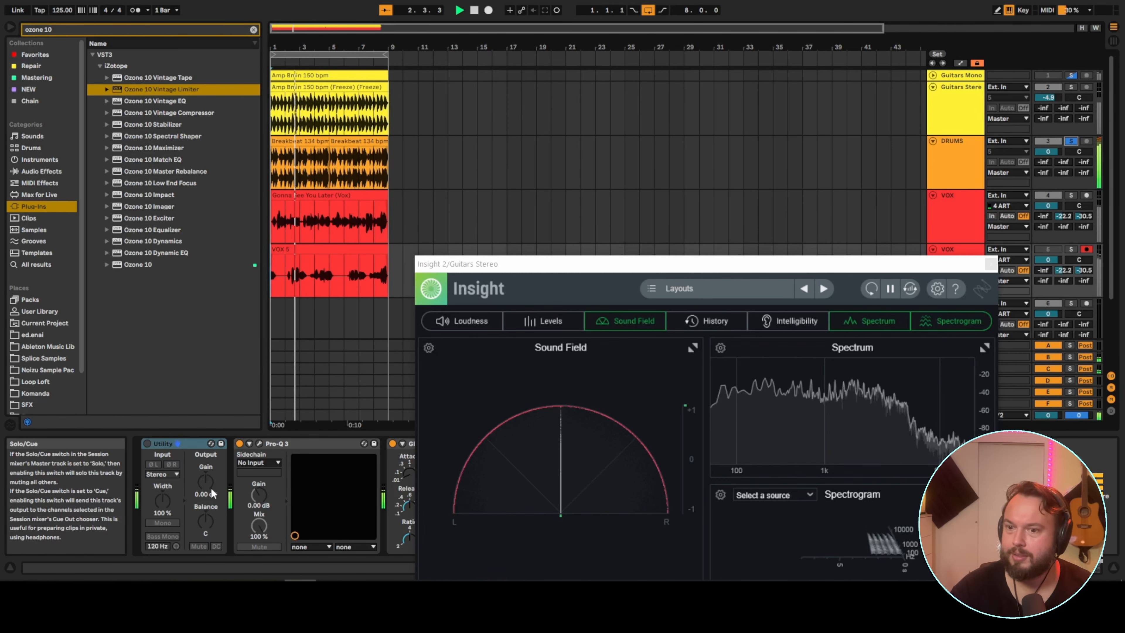
left_click(330, 179)
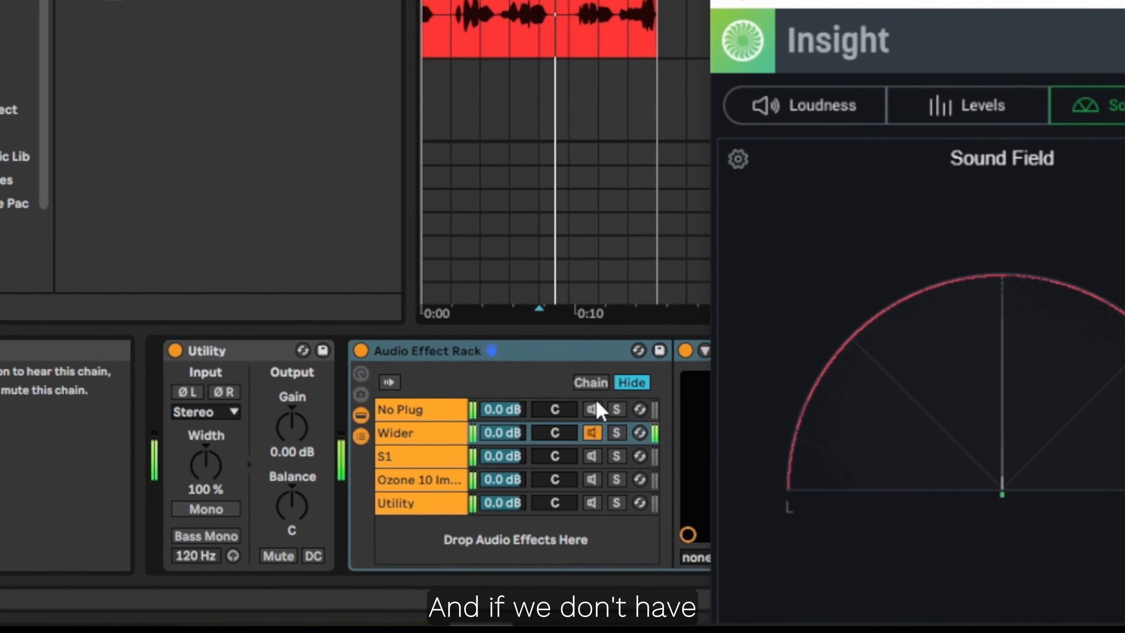
left_click(358, 472)
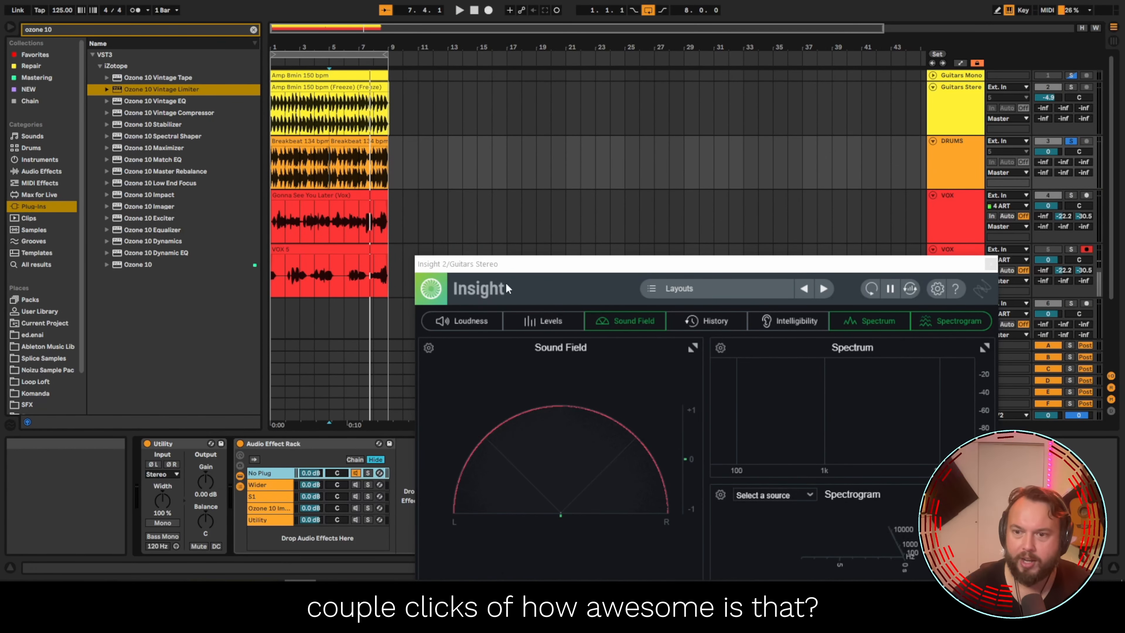
Close the stereo guitars' Insight window and open Insight 2 from the DRUMS track, placing it clear of the chain list.
left_click(990, 264)
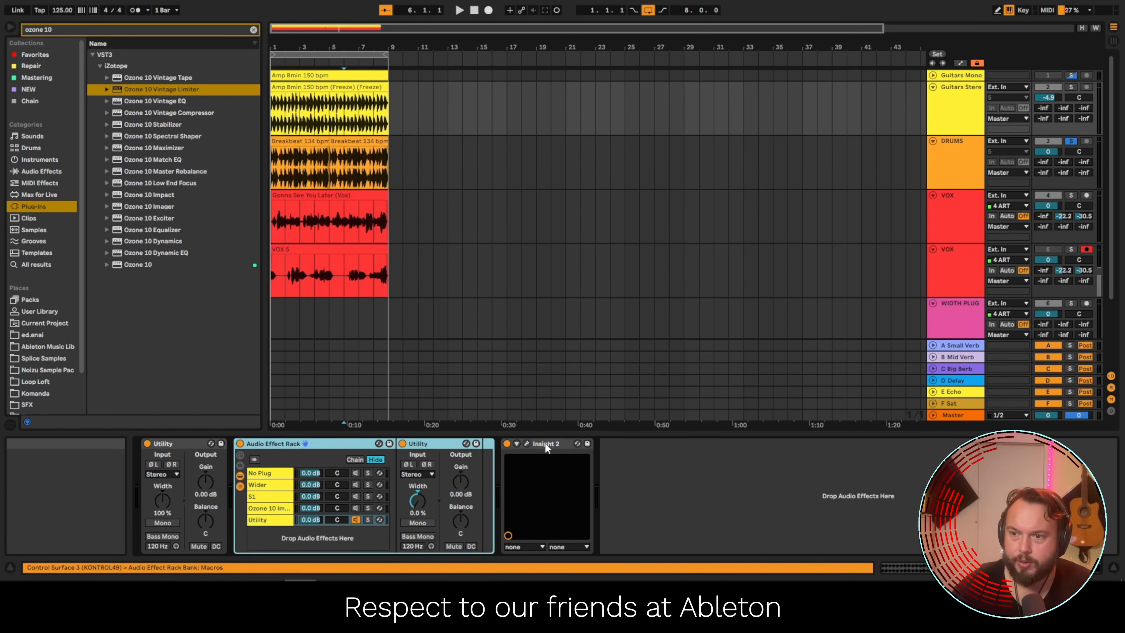
left_click(419, 208)
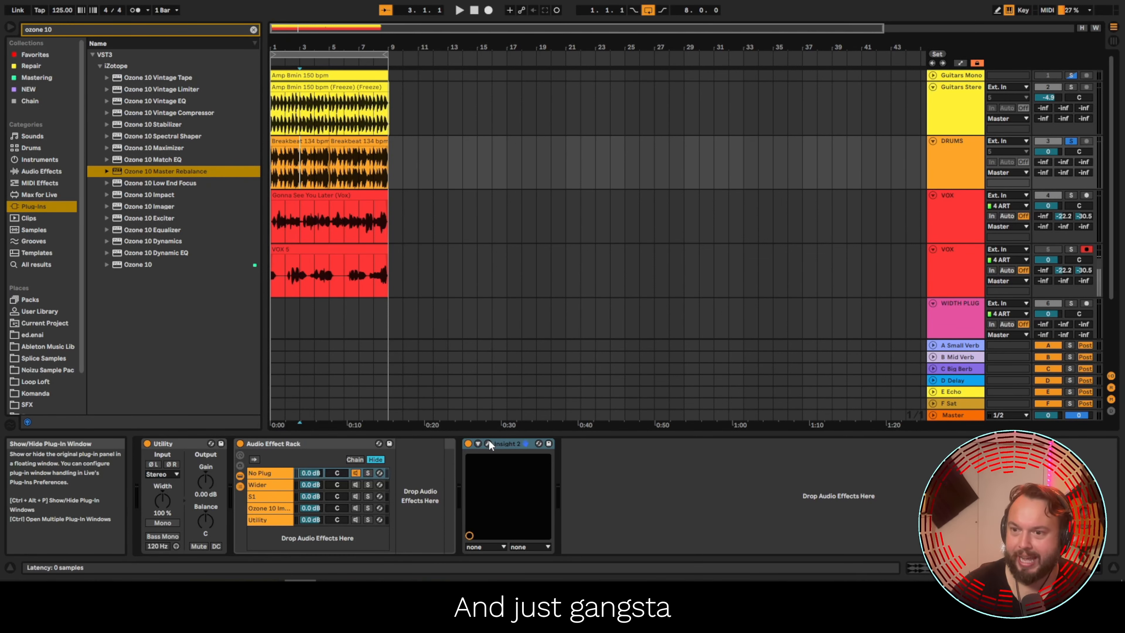
left_click(489, 444)
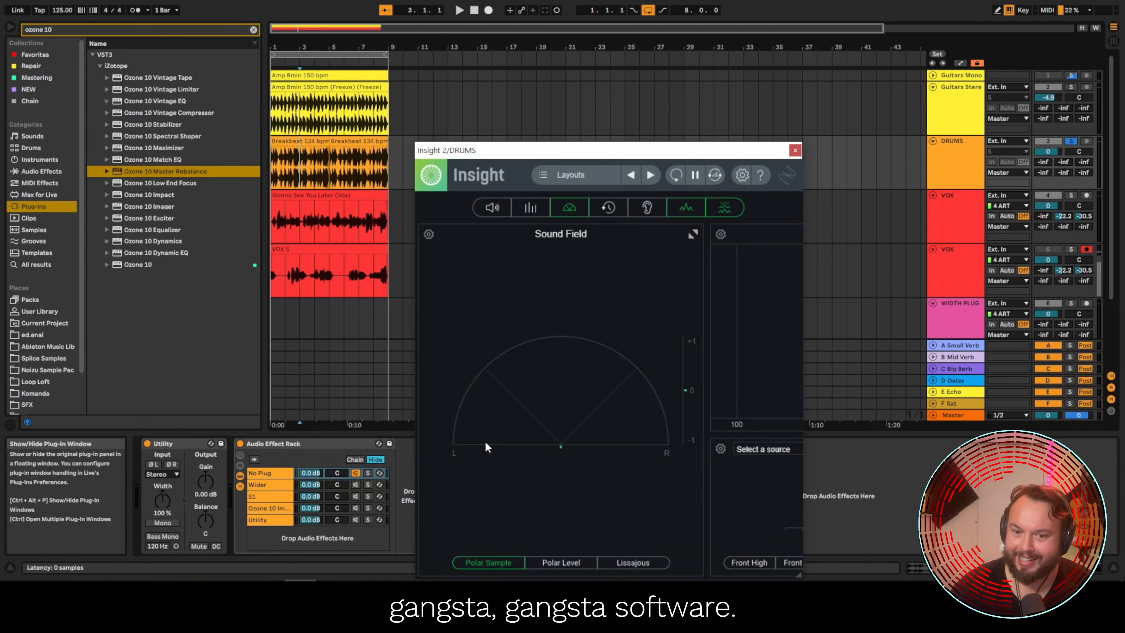
left_click_drag(576, 155, 712, 158)
Play the drum loop and toggle Mono on the Utility before the rack to compare the mono and original stereo images.
key("space")
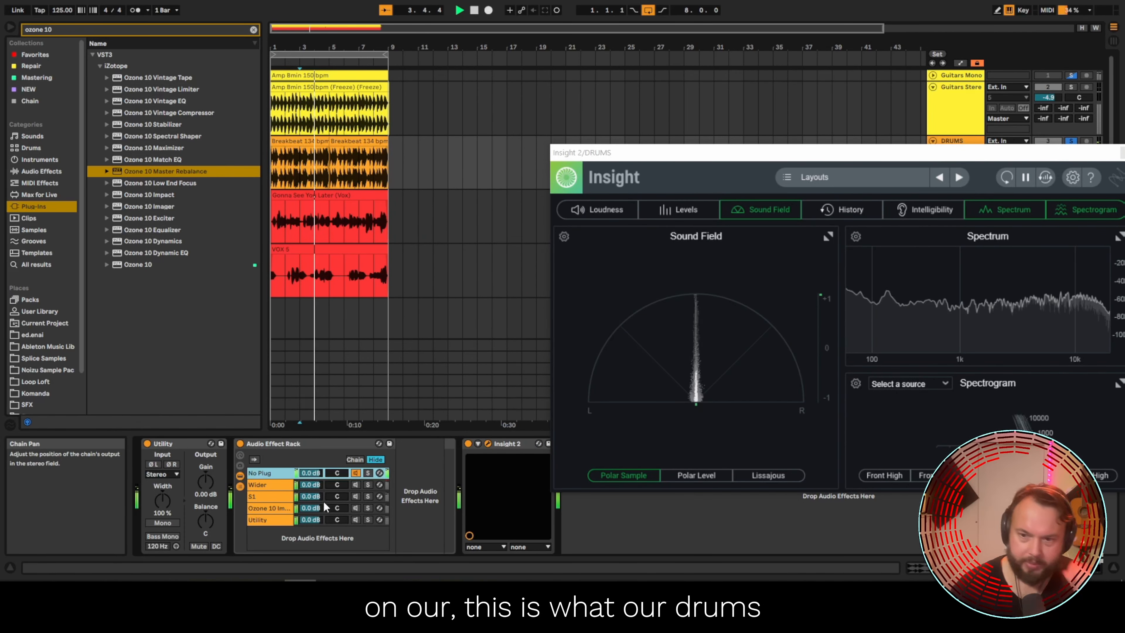
left_click(173, 522)
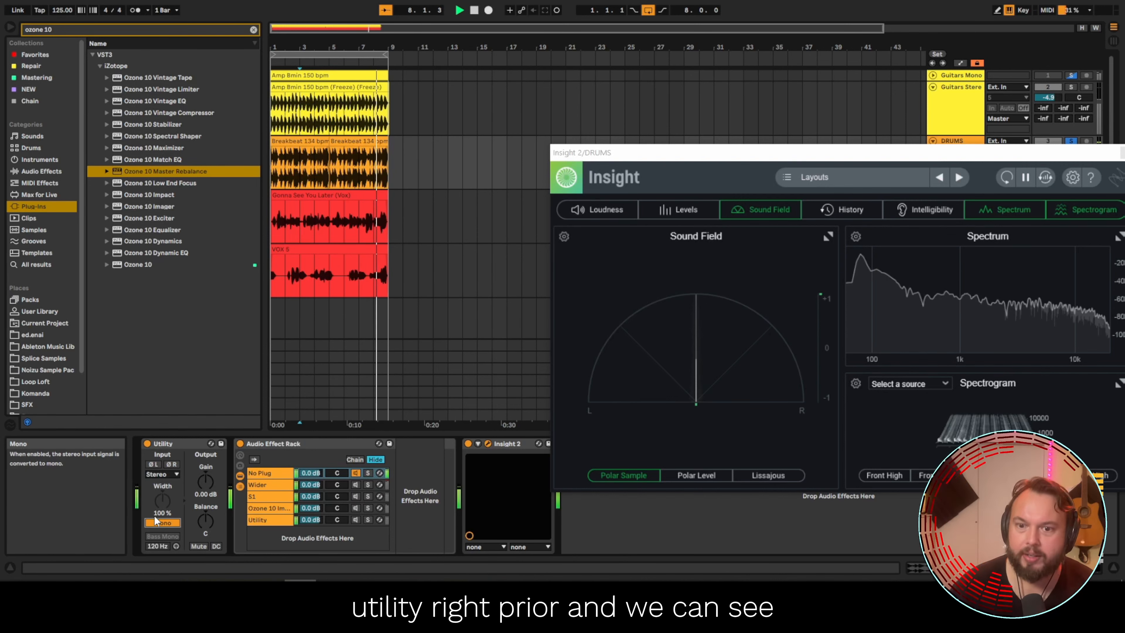
left_click(154, 523)
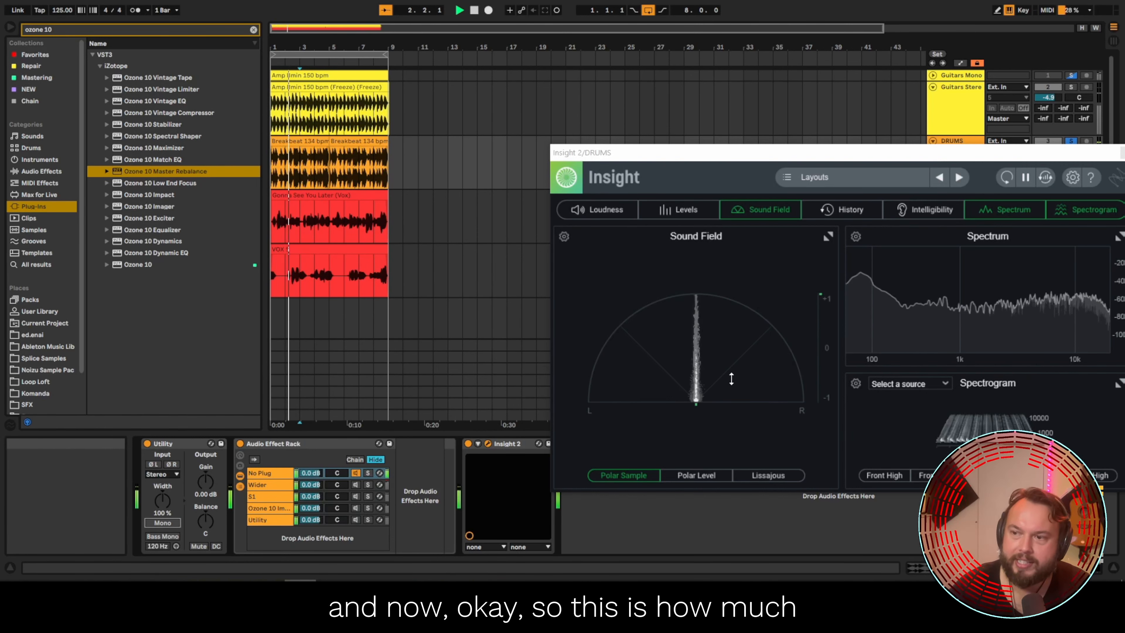
Audition the Wider chain on the drums and replace it with the S1 chain during playback.
left_click(356, 483)
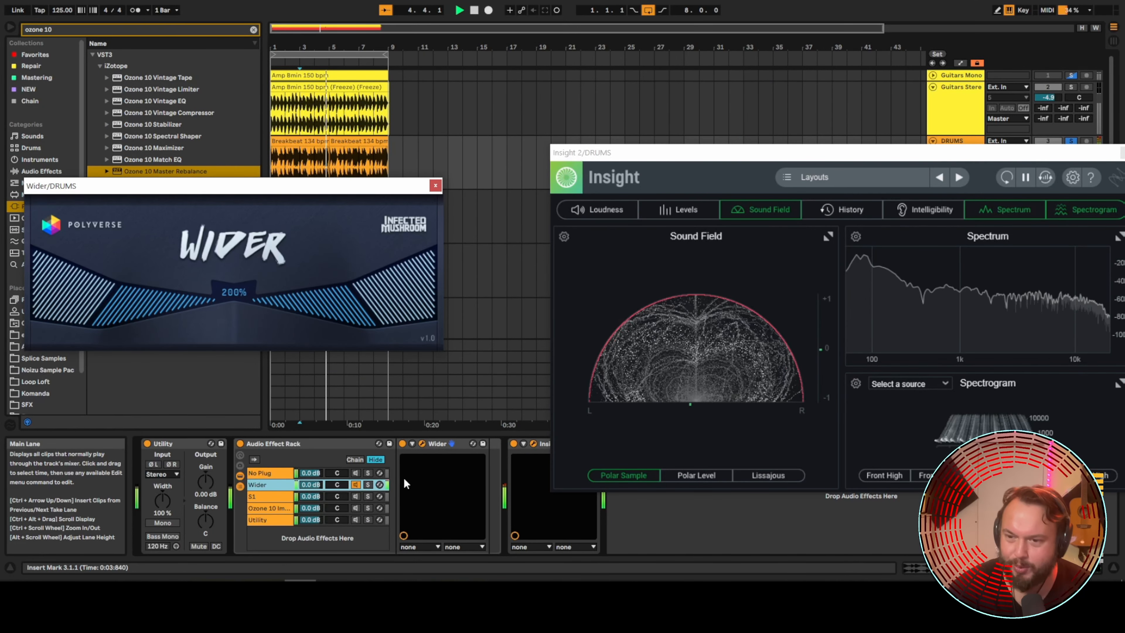
left_click(358, 492)
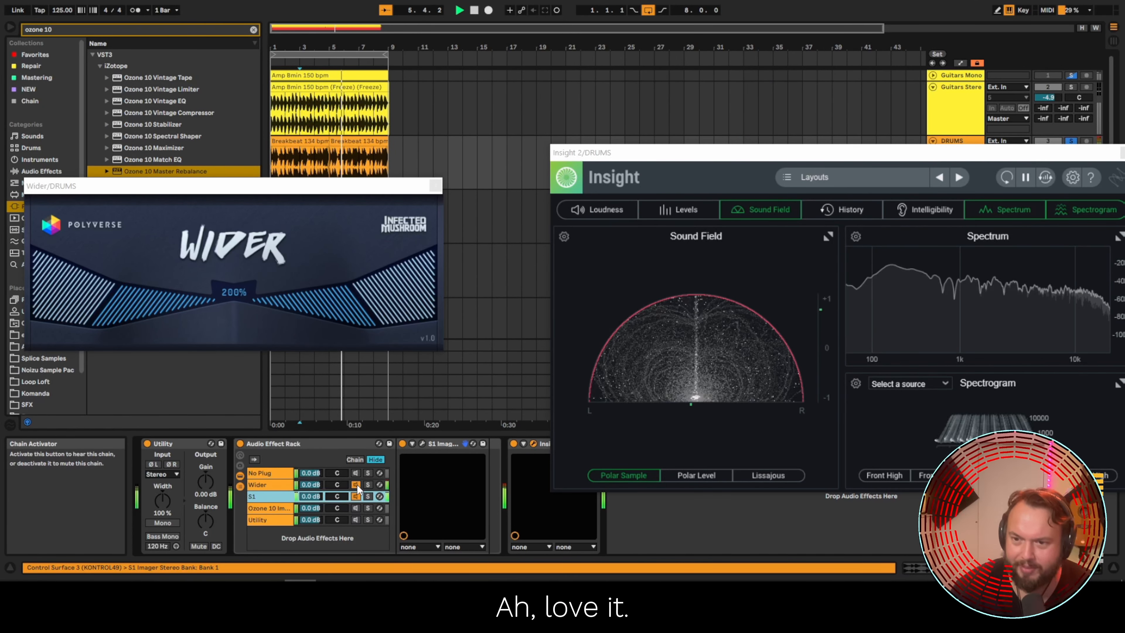
left_click(355, 484)
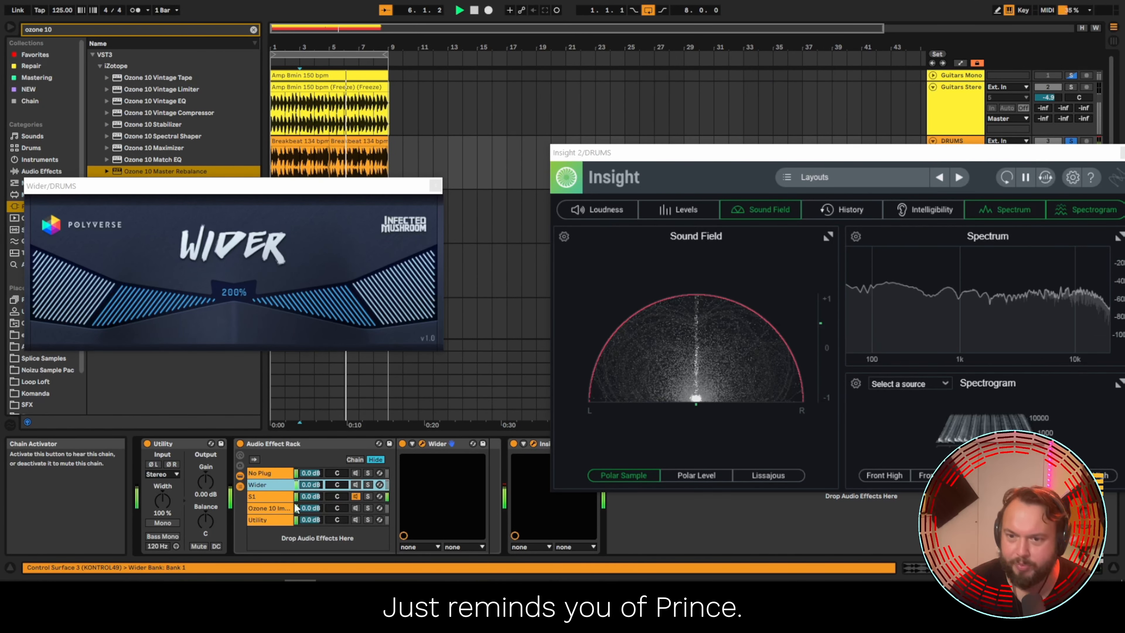
Open the S1 Imager window on the drums and lower its Width to 1.01.
left_click(422, 443)
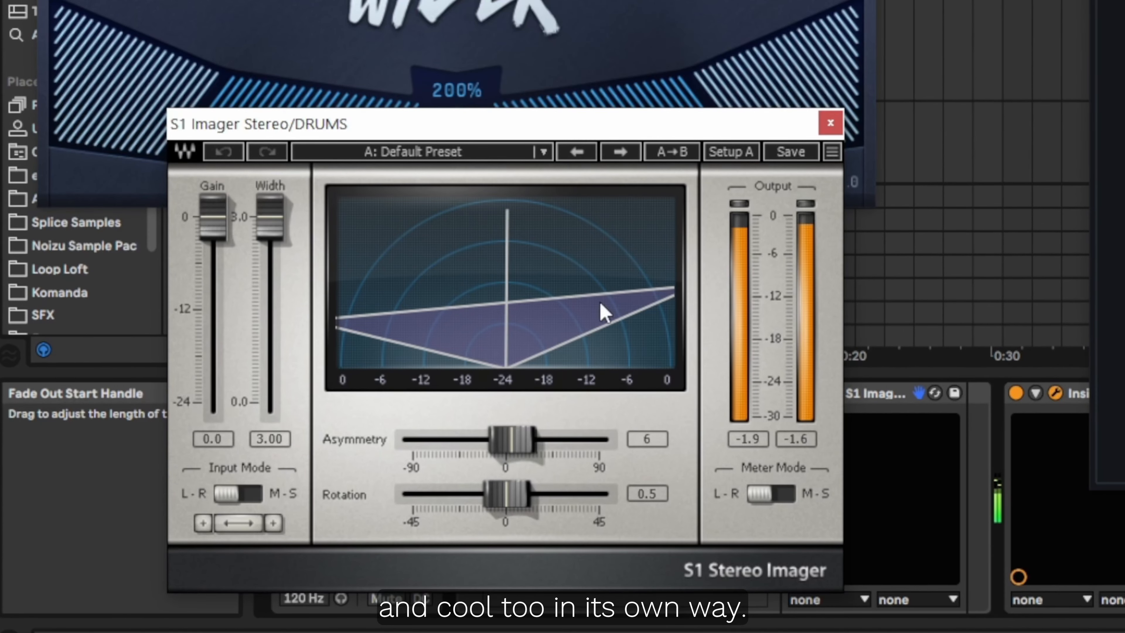
mouse_move(273, 224)
left_mouse_down()
mouse_move(273, 409)
mouse_move(274, 229)
left_mouse_up()
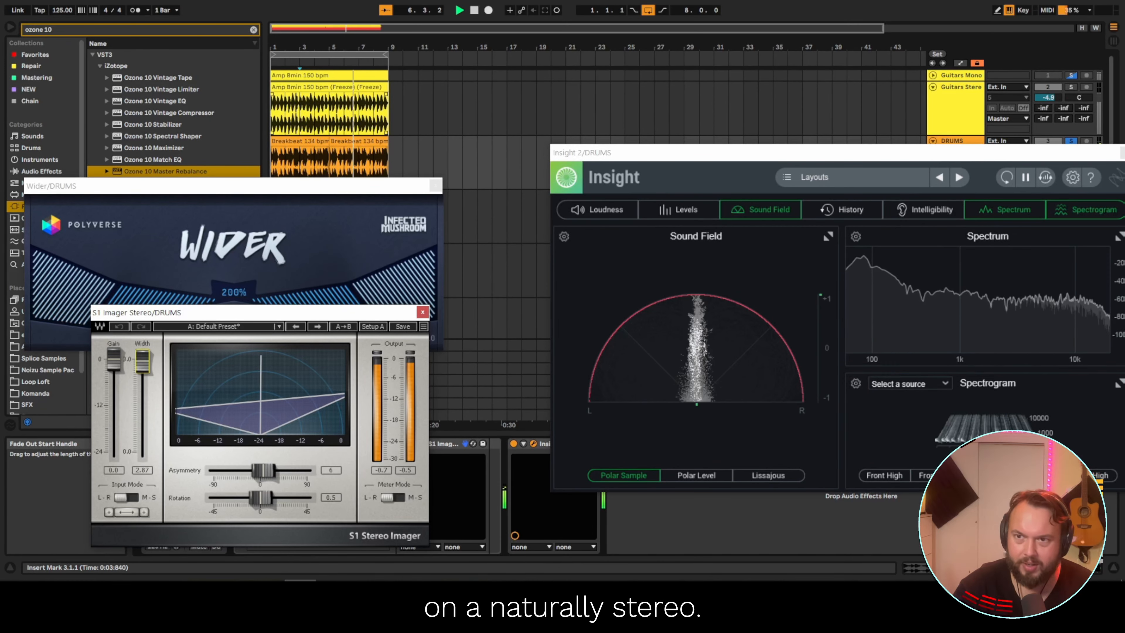
left_click_drag(142, 361, 142, 405)
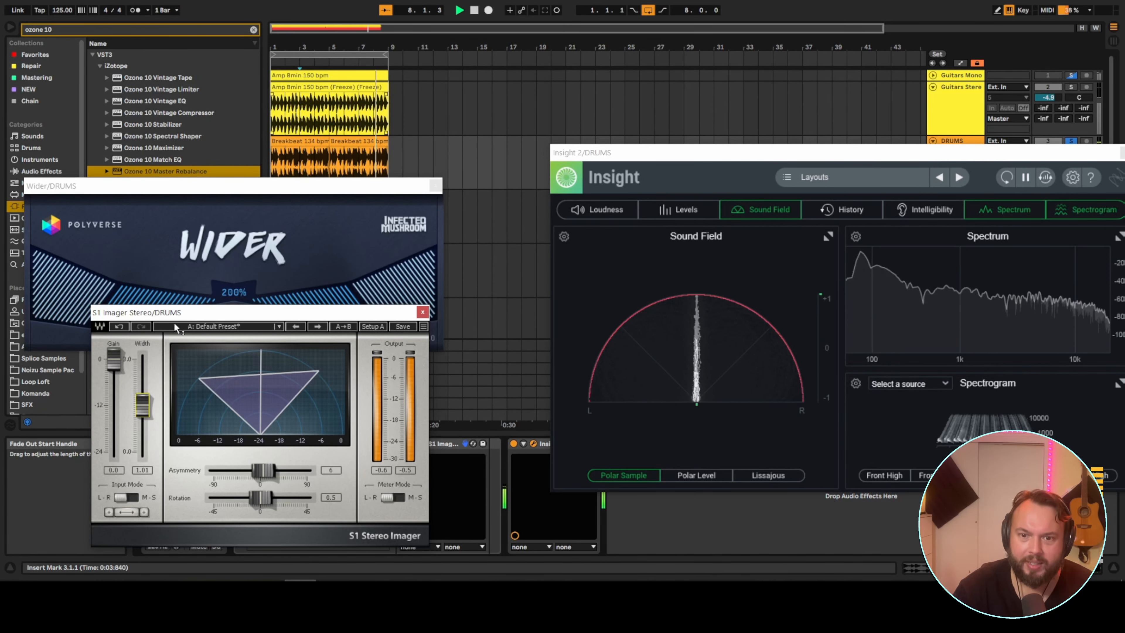
Close the Wider window, reposition the S1 Imager above the chain list and raise its Width to 3.00 while the drums play.
left_click_drag(190, 312, 223, 258)
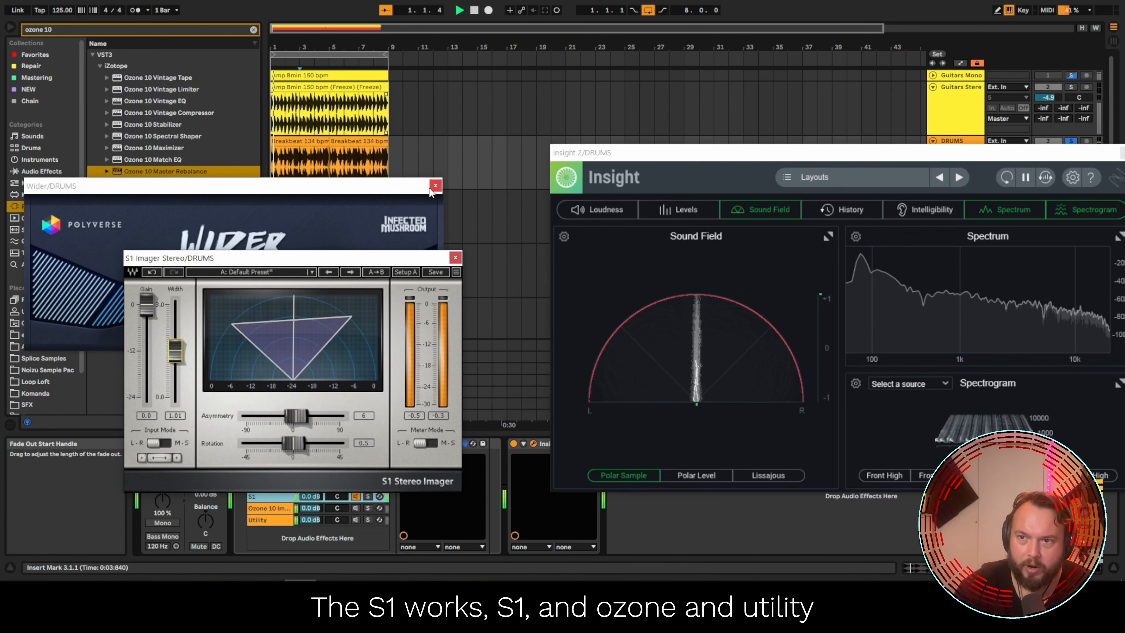
left_click(434, 186)
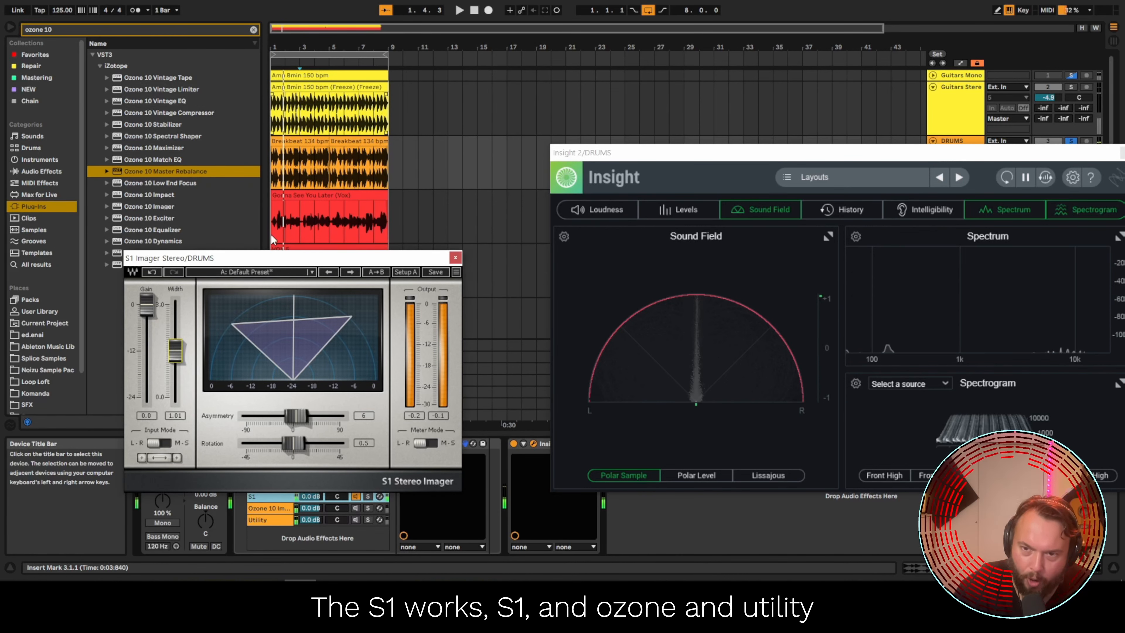
left_click_drag(286, 265, 261, 210)
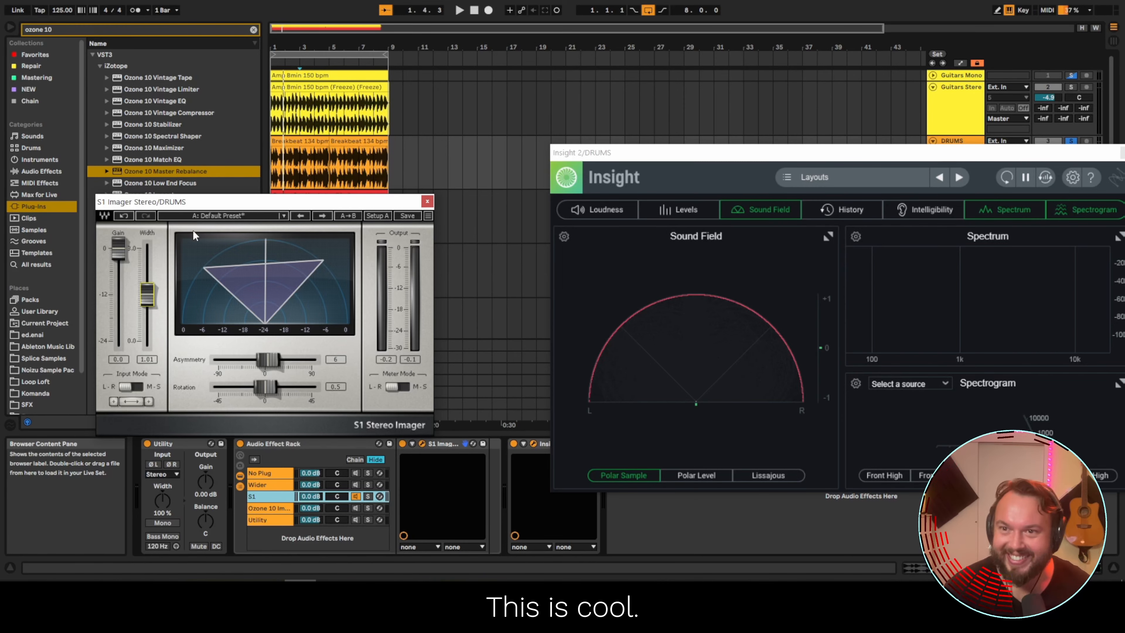
key("space")
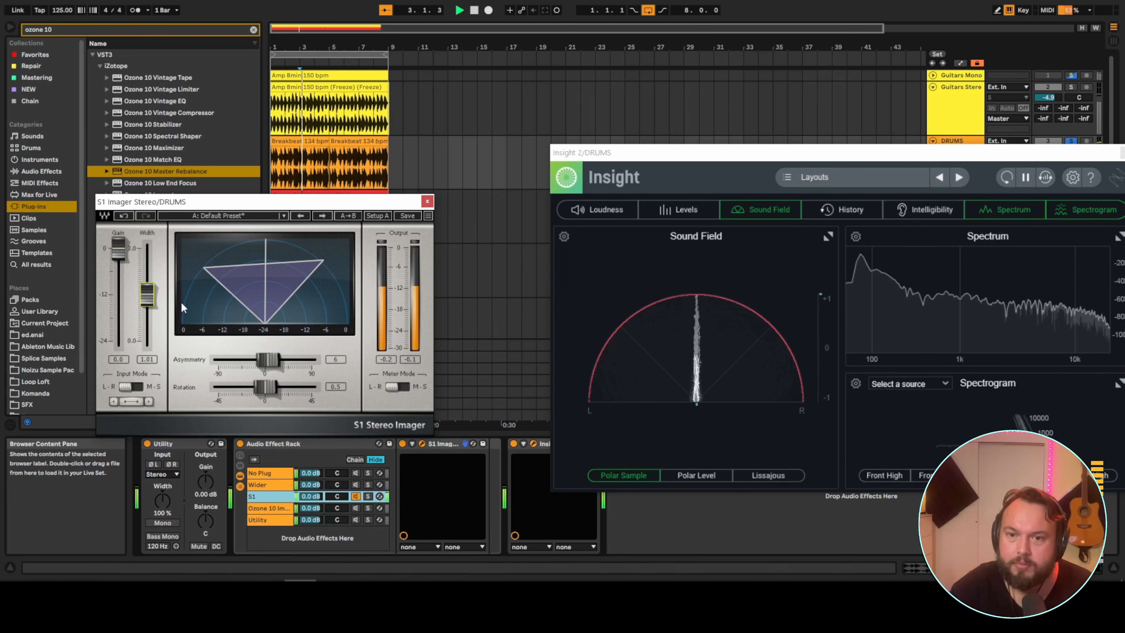
left_click_drag(147, 294, 147, 248)
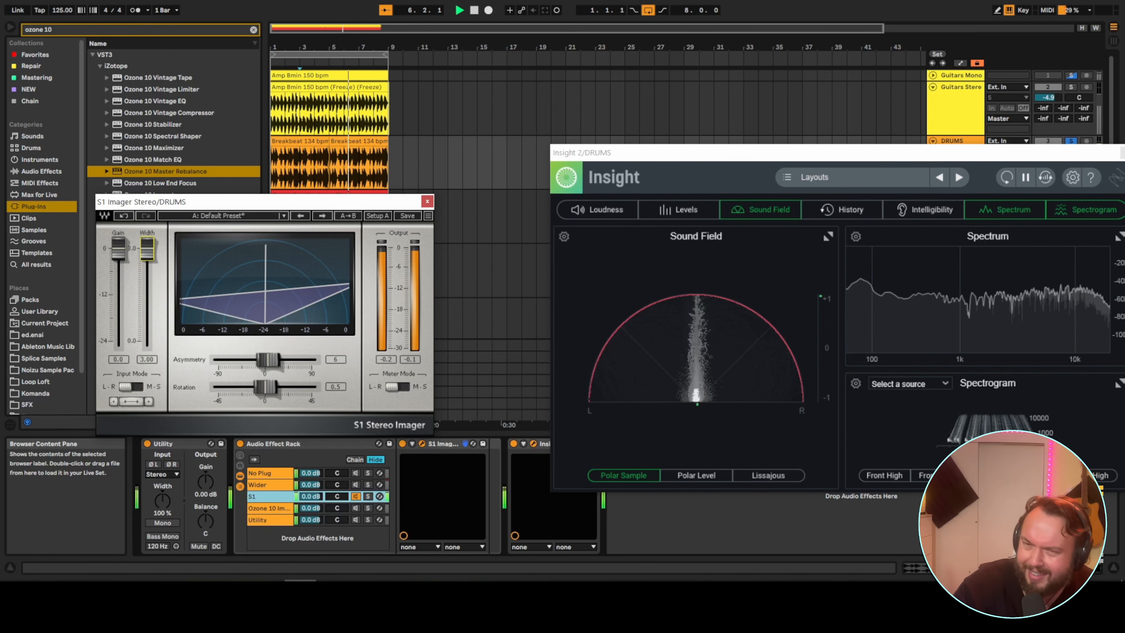
Alternate between the Wider and S1 chains during playback to compare their widening of the drums.
left_click(355, 485)
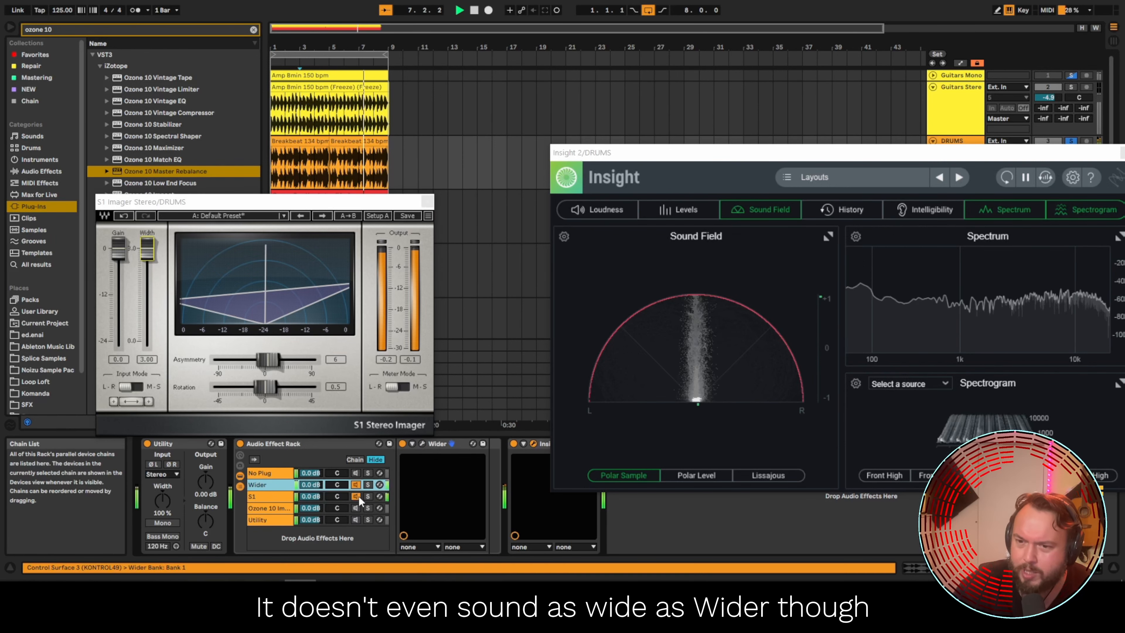
left_click(356, 496)
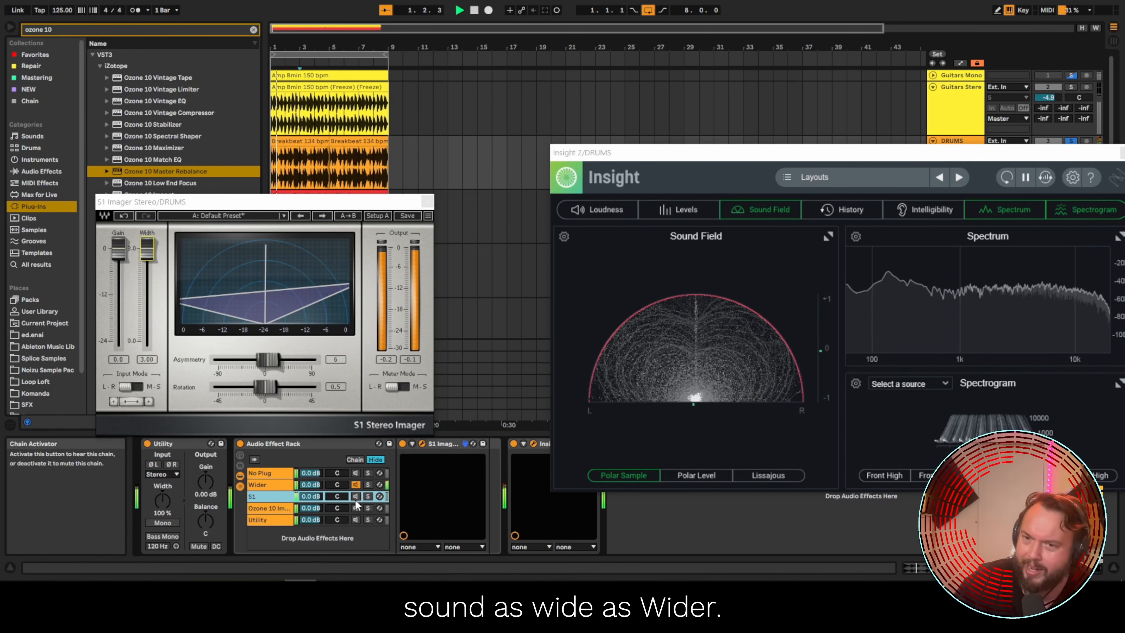
left_click(355, 498)
left_click(354, 484)
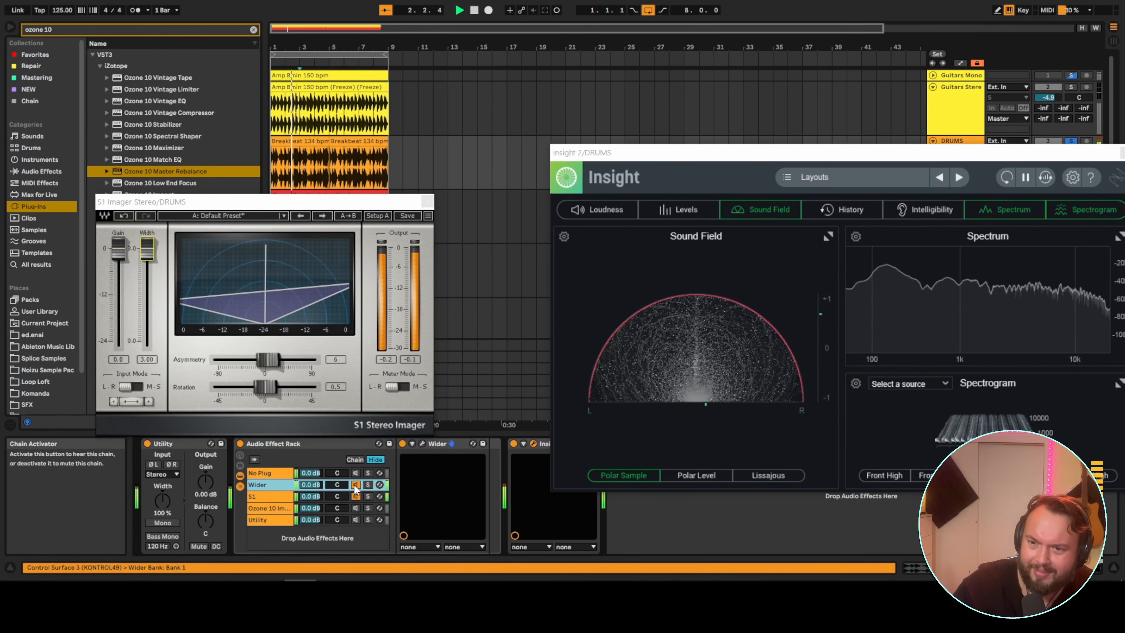
left_click(354, 484)
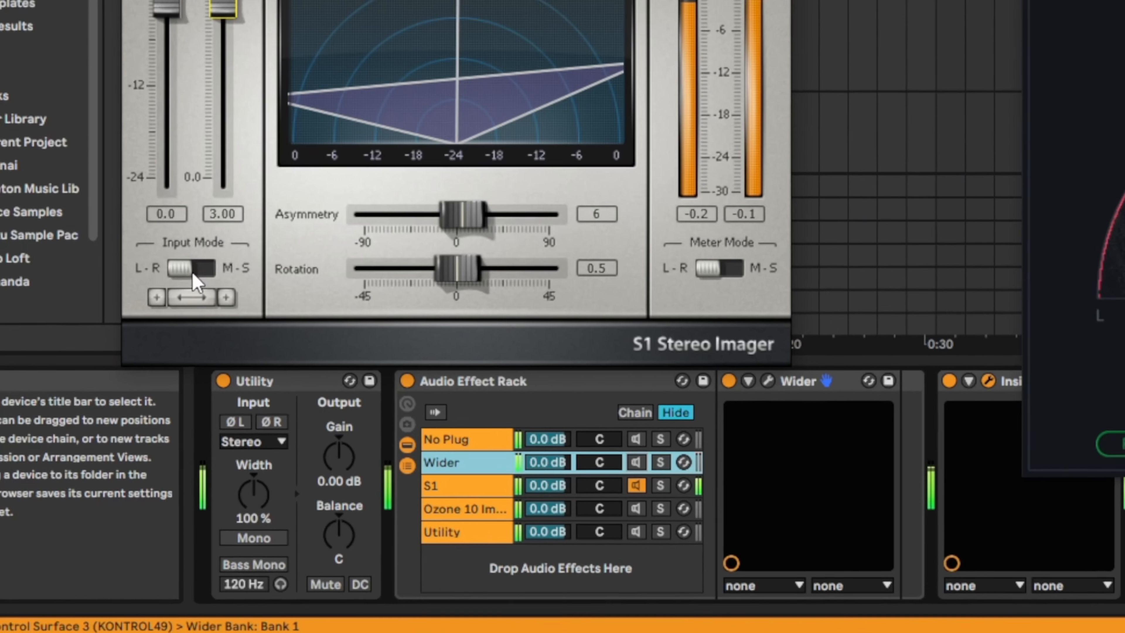
Switch the S1 Imager's input mode to M-S and compare the S1 chain with the Wider chain on the drums.
left_click(194, 272)
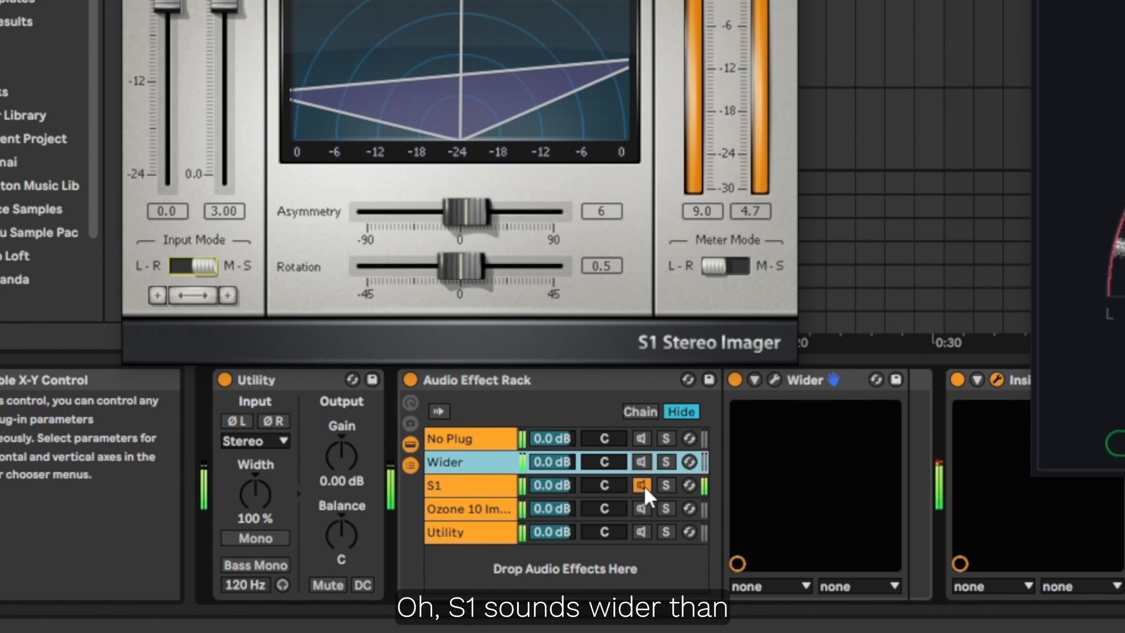
left_click(645, 461)
left_click(645, 485)
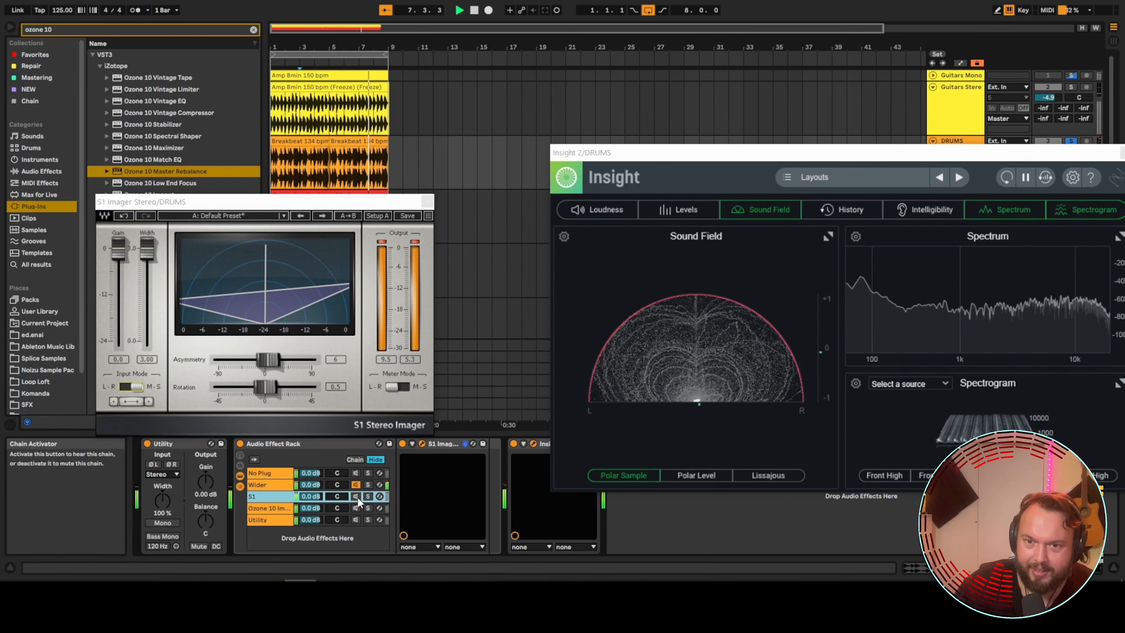
left_click(355, 484)
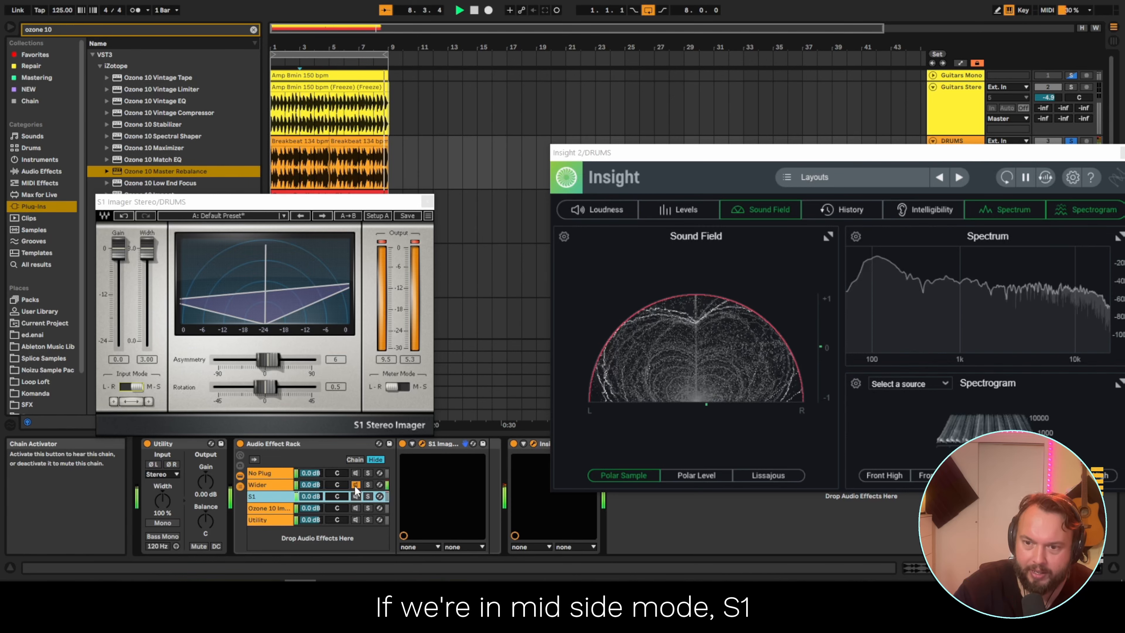
left_click(355, 496)
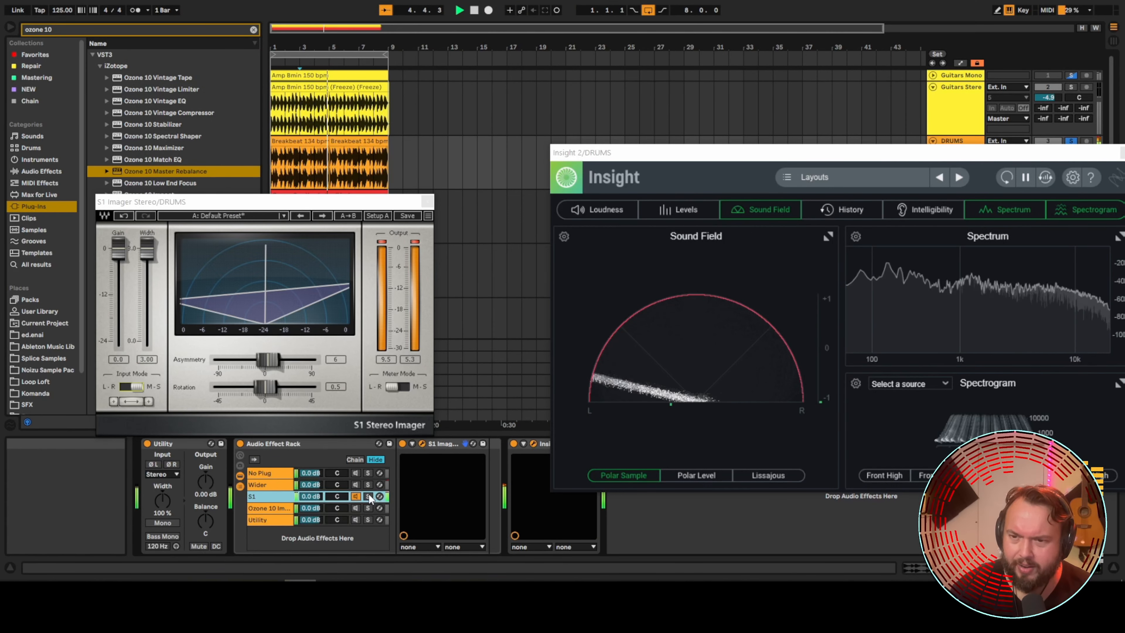
Lower the S1 Imager's Width on the drums and record a new vocal take on the armed VOX track.
left_click(670, 476)
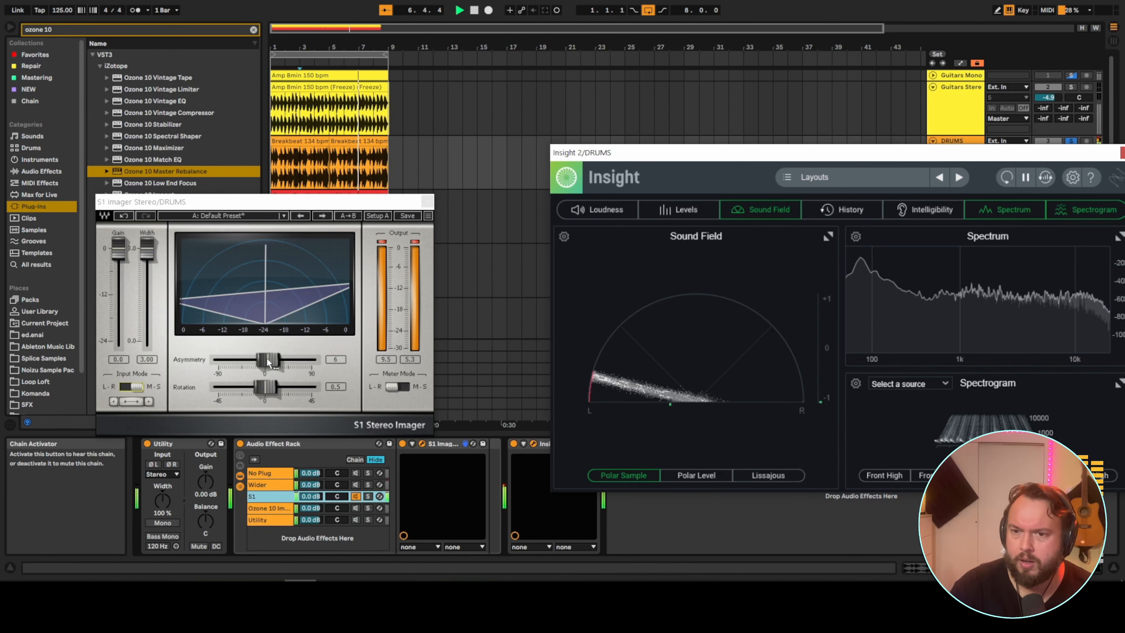
left_click_drag(146, 251, 147, 310)
left_click(488, 10)
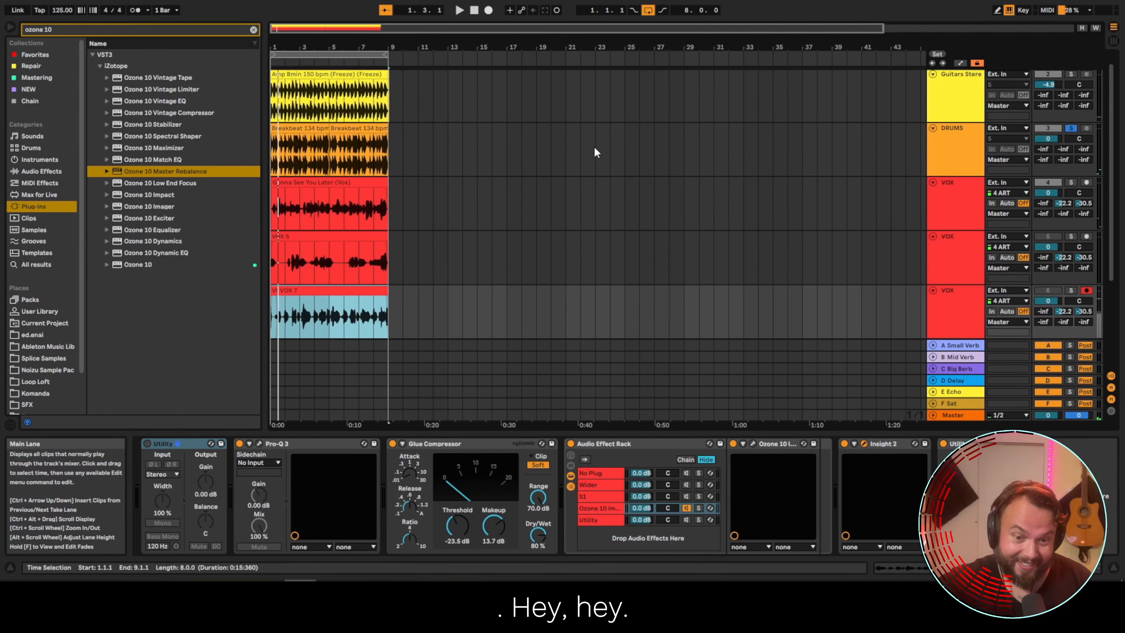
Play back the new vocal take with the drums, deactivating the stereo guitars and the first VOX track.
left_click(1046, 291)
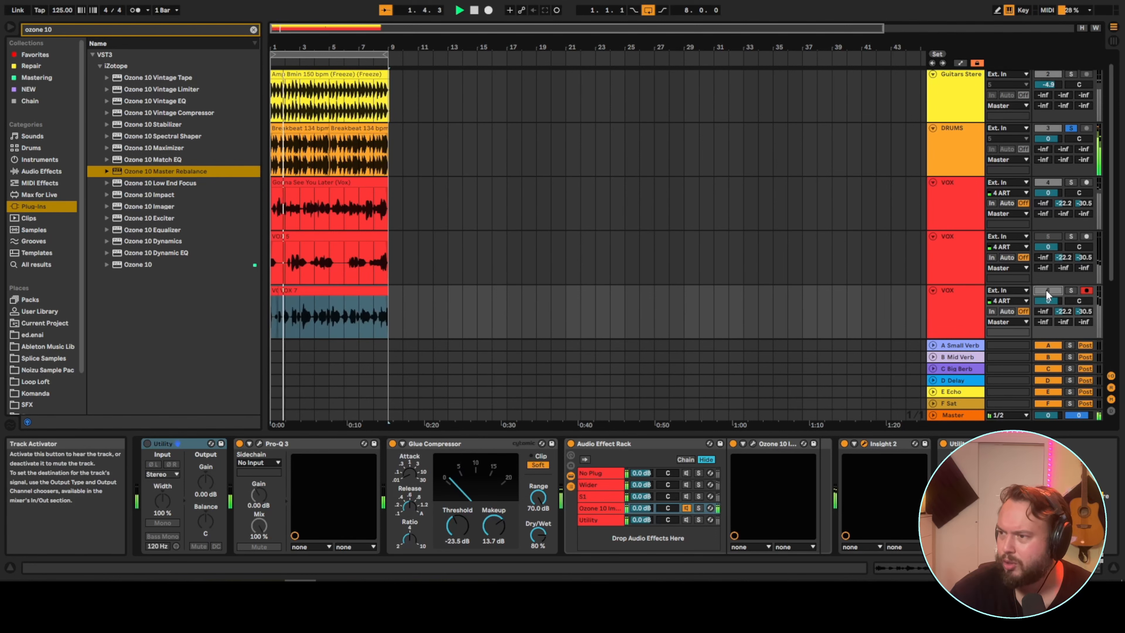
left_click(1074, 290)
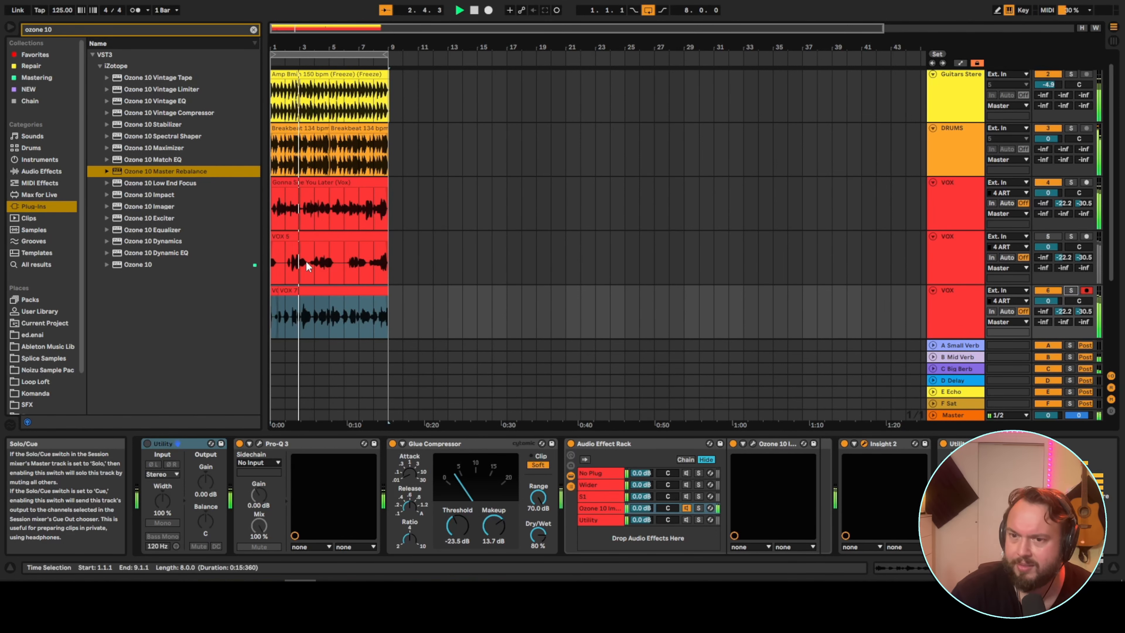
left_click(1047, 84)
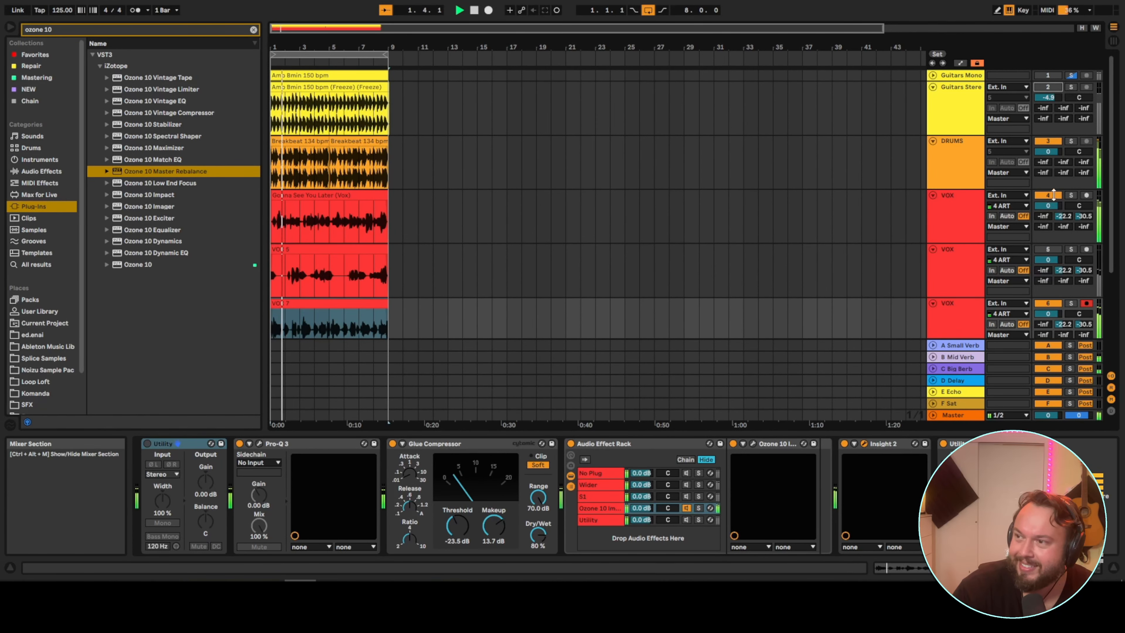
left_click(1054, 195)
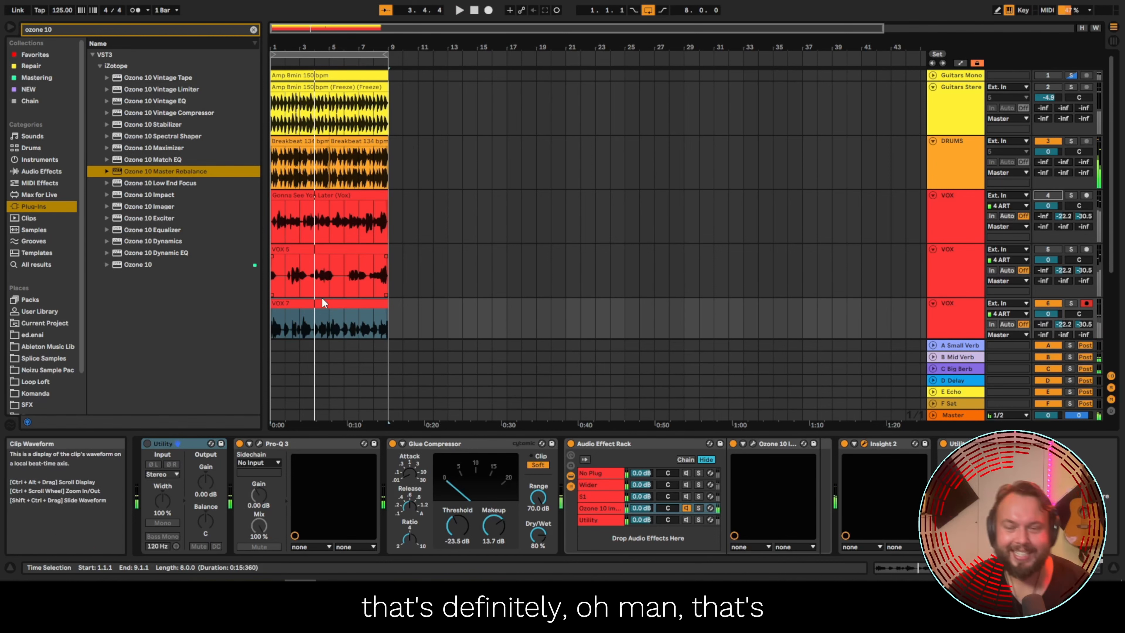
Rename the newly recorded vocal clip as MJ Seed.
left_click(334, 308)
scroll(334, 308, "down", 1)
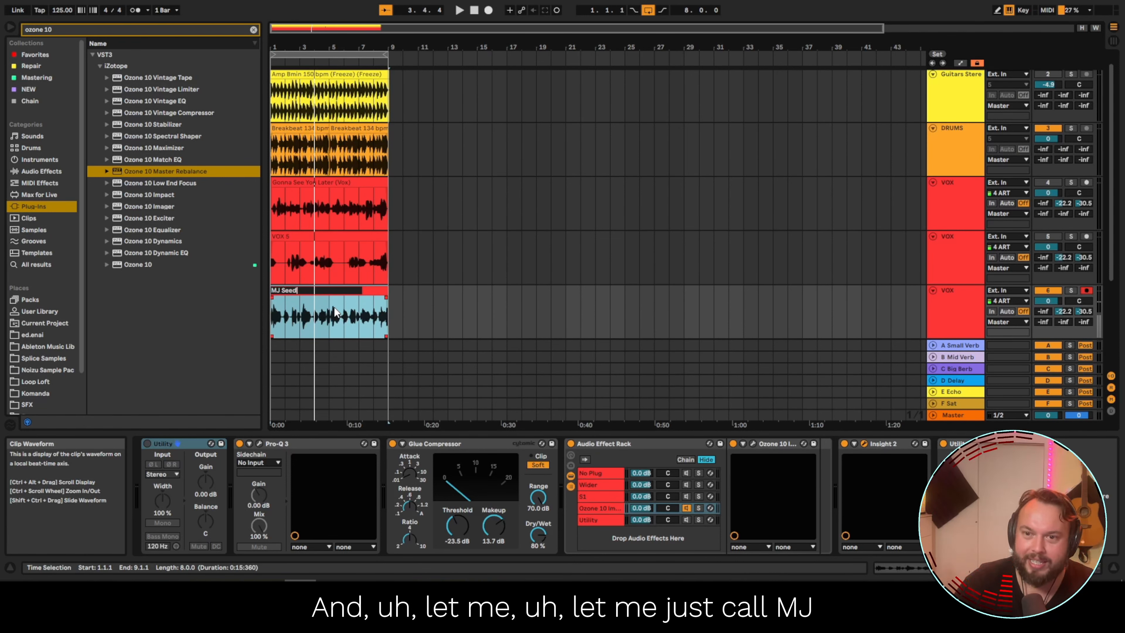
type("d")
key("Return")
Clear the browser search in the user folder and save the MJ Seed clip under Seeds > Melodies > VOX.
left_click(38, 335)
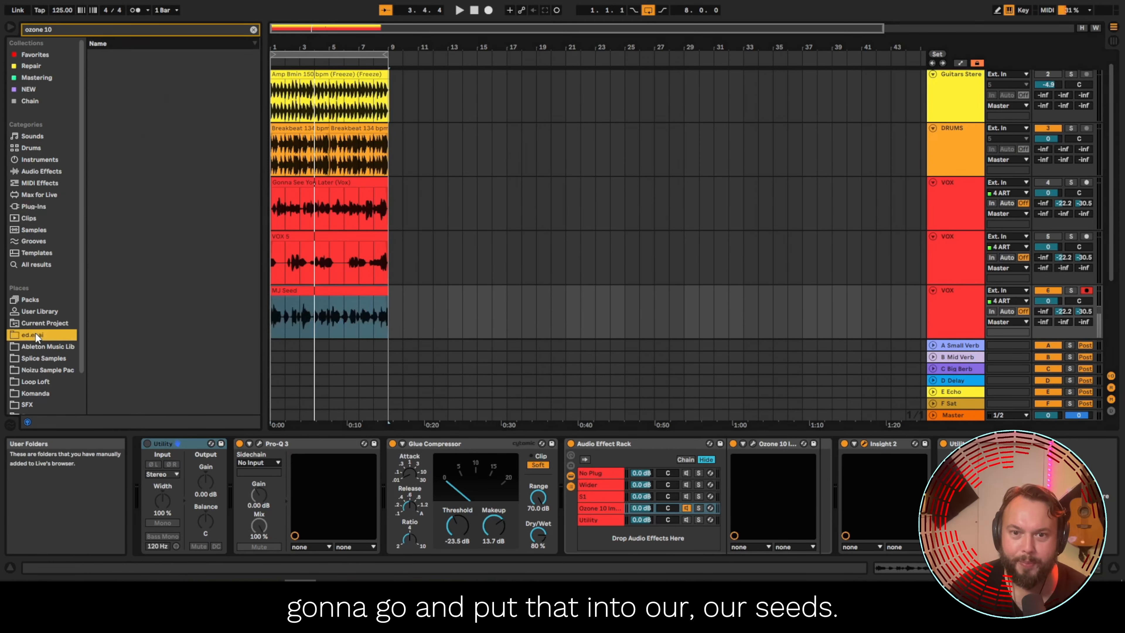
triple_click(59, 34)
key("BackSpace")
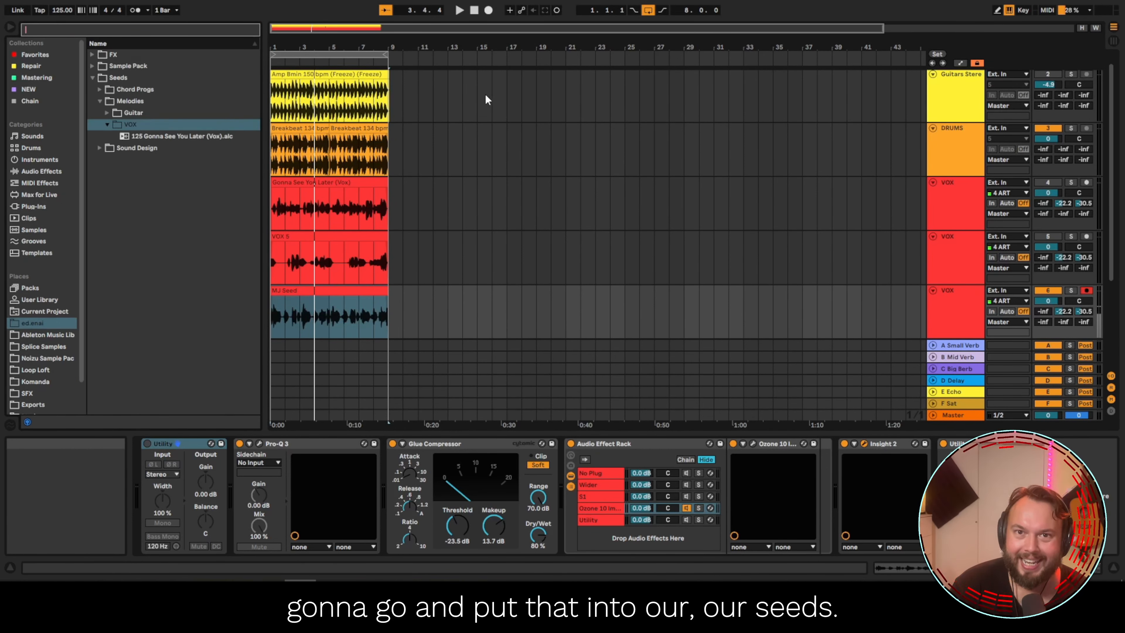
left_click(216, 222)
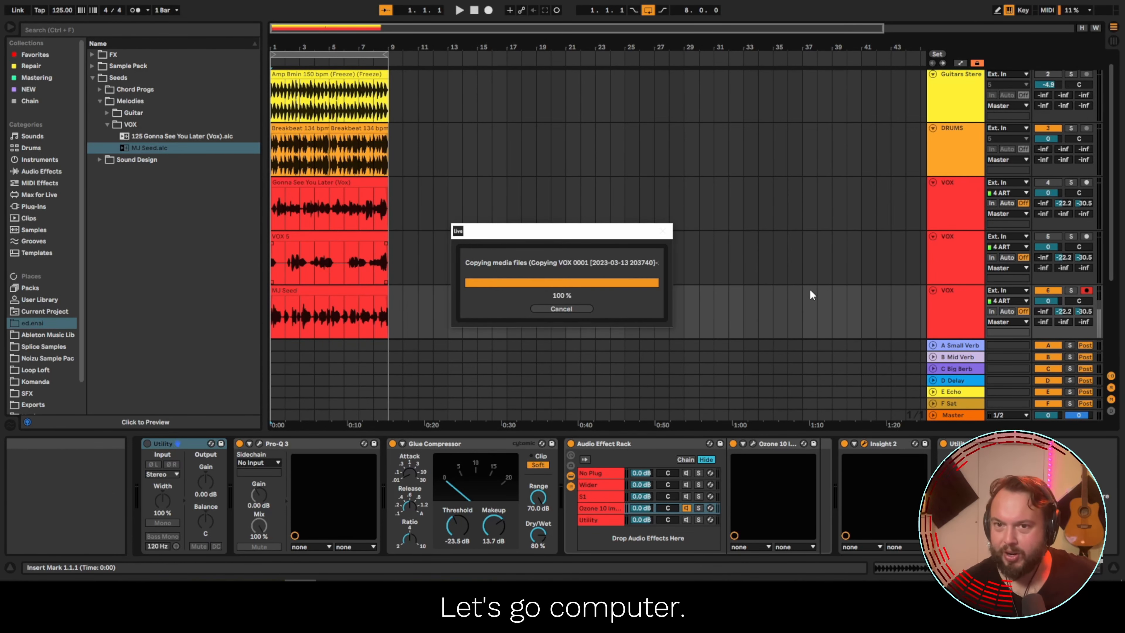
Deactivate the VOX track holding the MJ Seed clip and fold it.
left_click(960, 293)
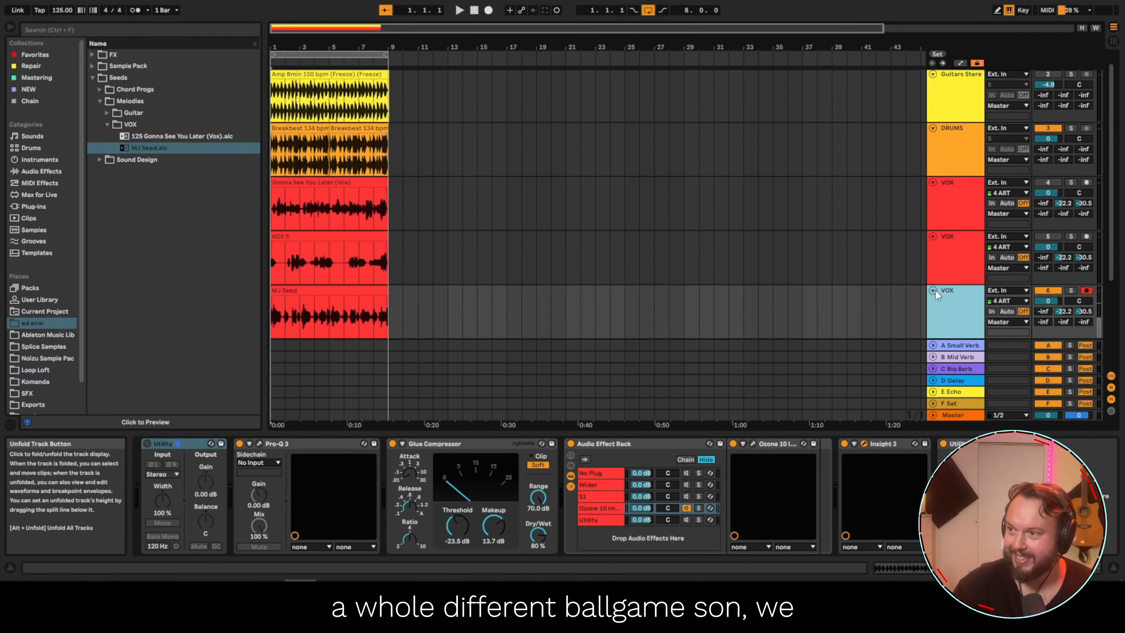
left_click(1054, 291)
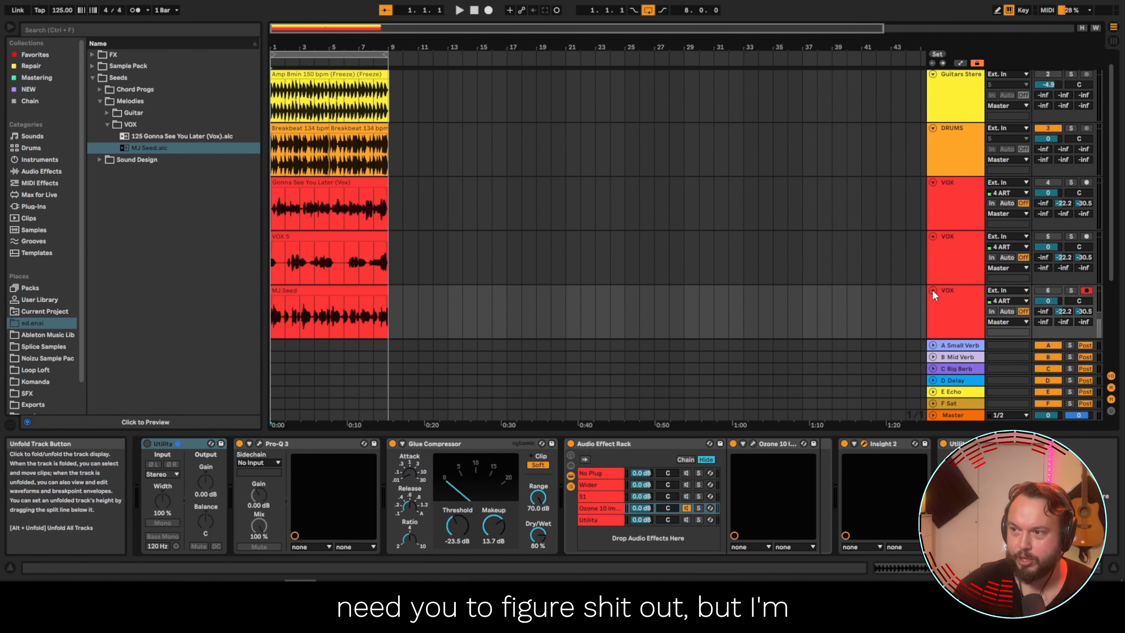
left_click(931, 291)
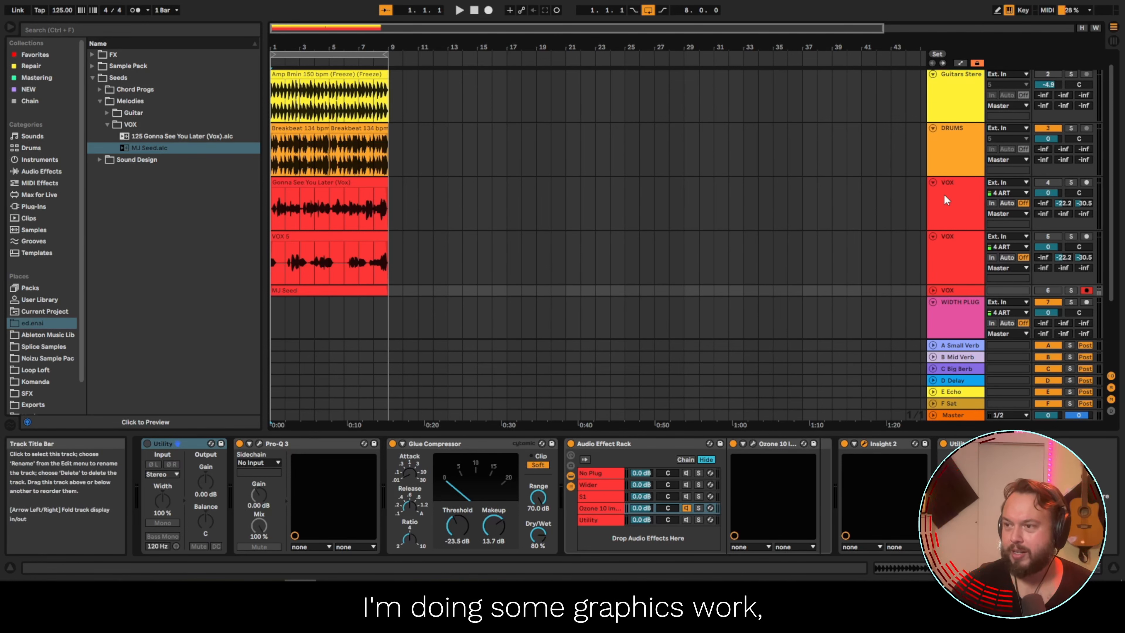
Audition the drums through the S1 Imager, lowering its Width and raising its Asymmetry from the negative side.
left_click(459, 9)
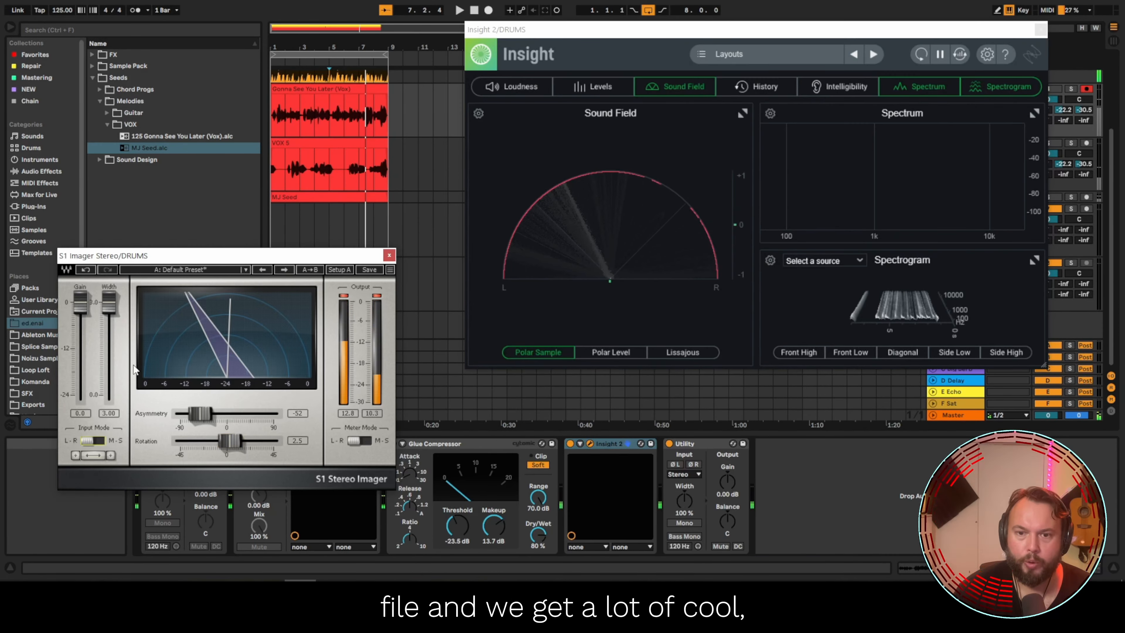
key("space")
left_click_drag(109, 303, 109, 355)
left_click_drag(200, 413, 257, 413)
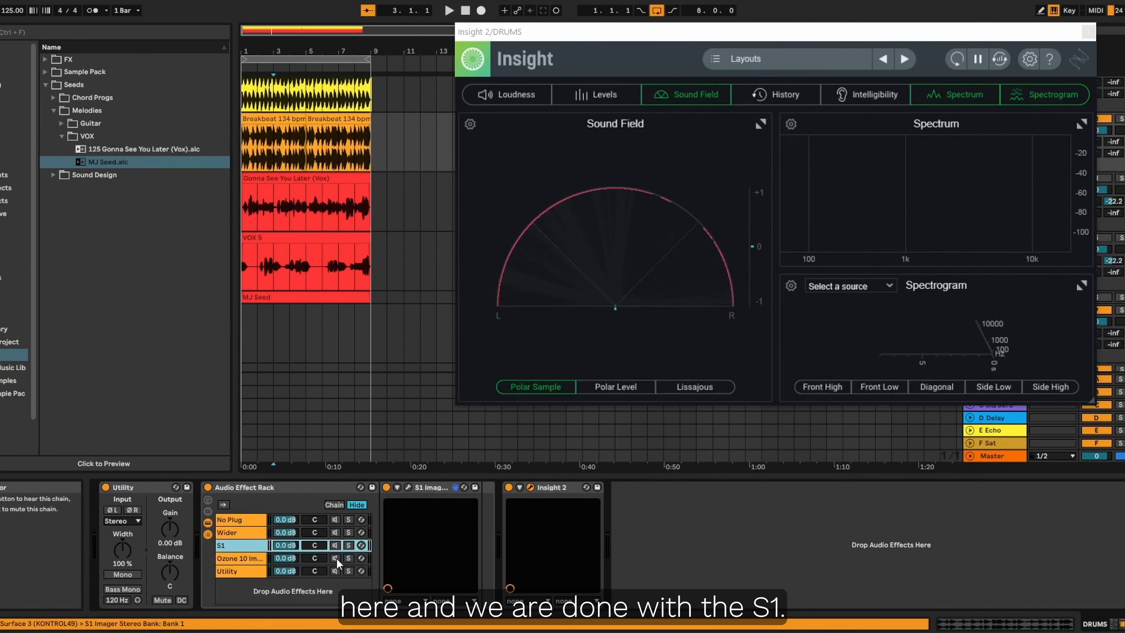
Activate the Ozone 10 Imager chain on the drums, start playback and open the imager's window.
left_click(337, 558)
key("space")
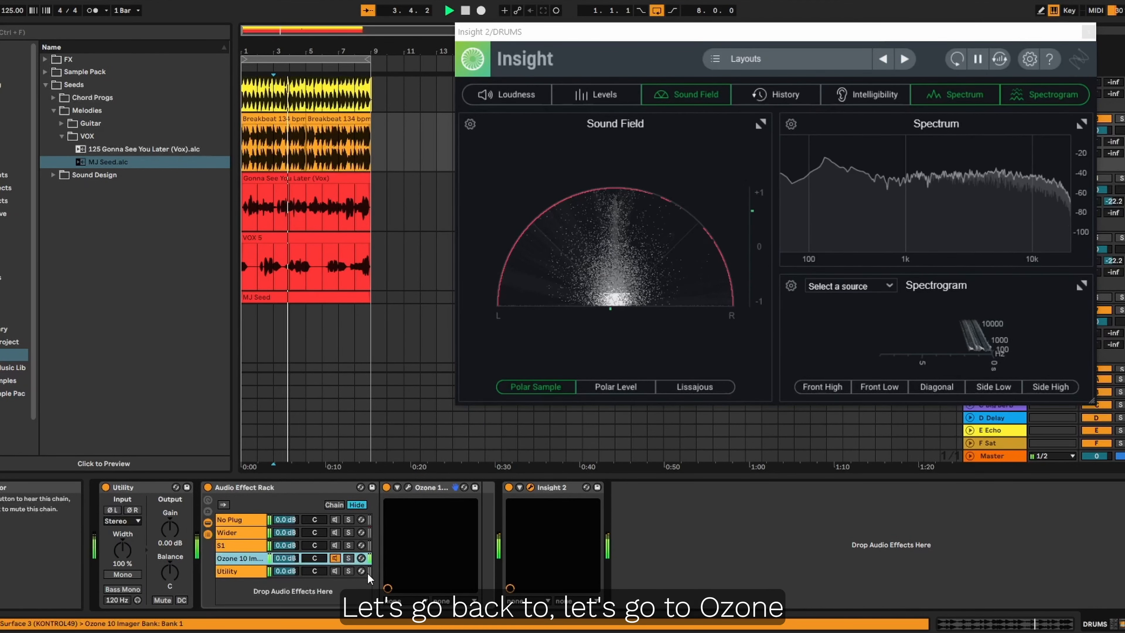
left_click(406, 487)
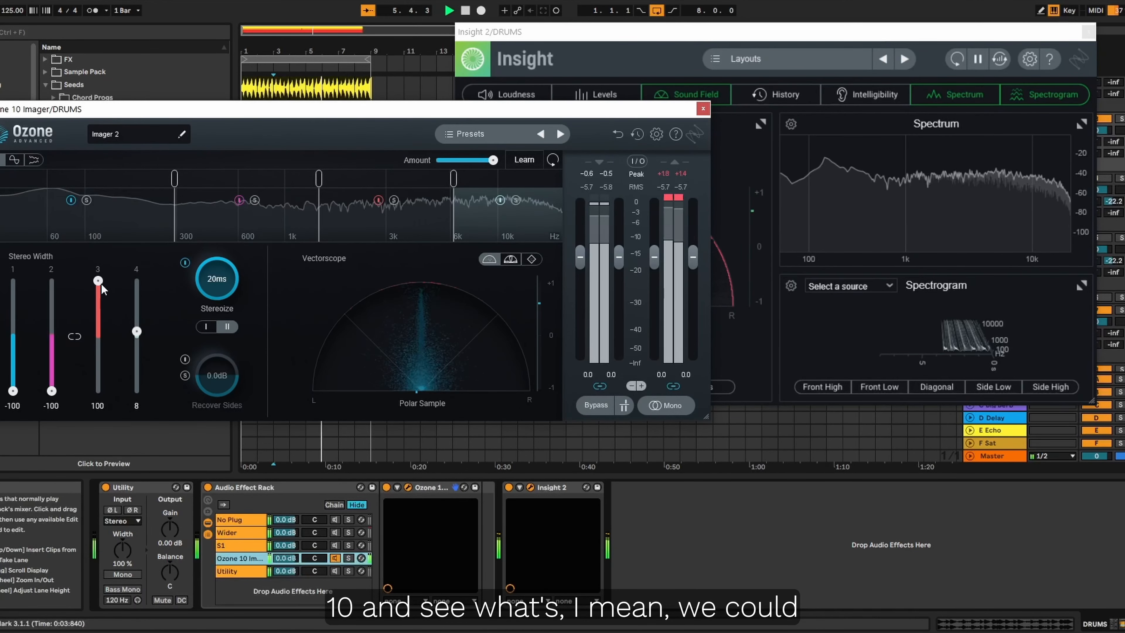
Set Ozone's stereo width to -100 on band 3 and 100 on band 2, soloing the two lowest bands to hear them.
left_click_drag(98, 280, 107, 417)
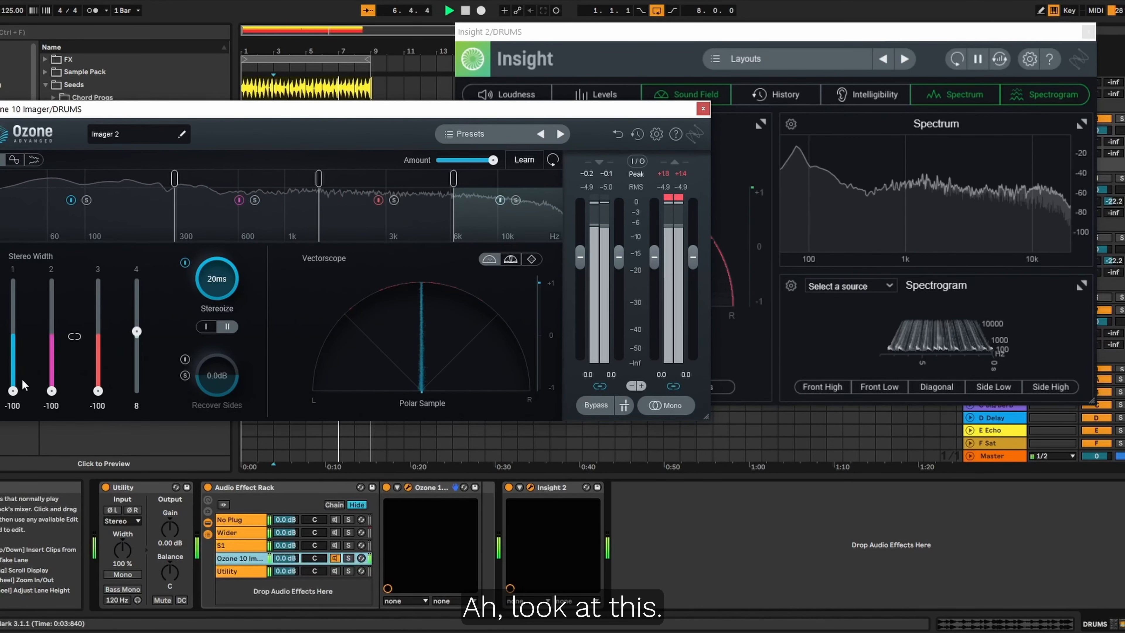
left_click_drag(13, 390, 54, 269)
left_click(86, 200)
left_click(255, 200)
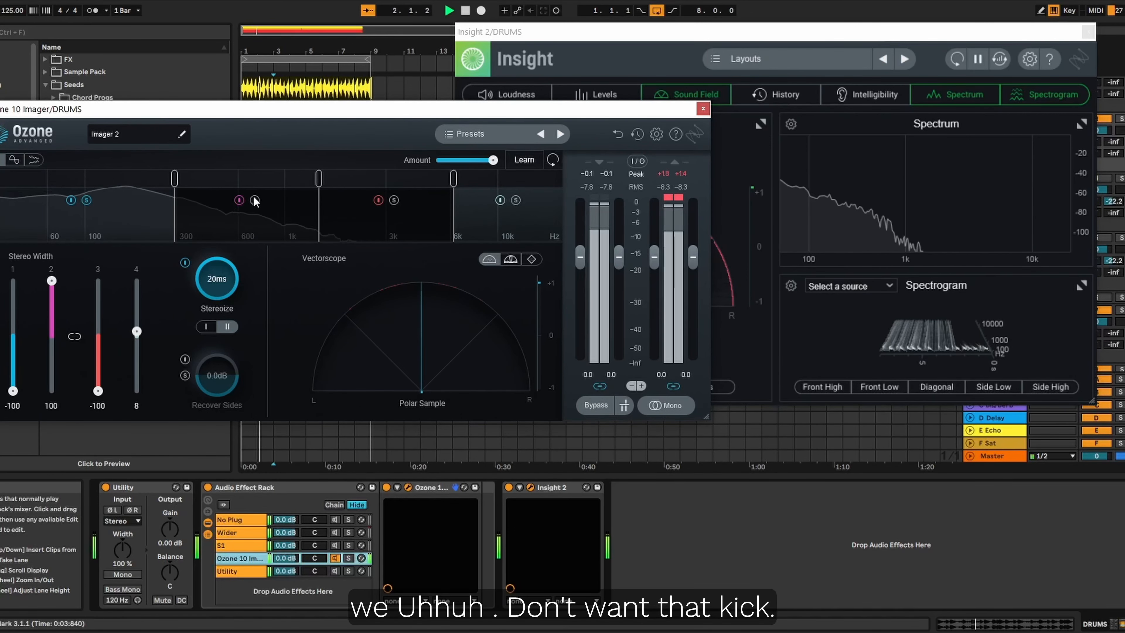
left_click(255, 199)
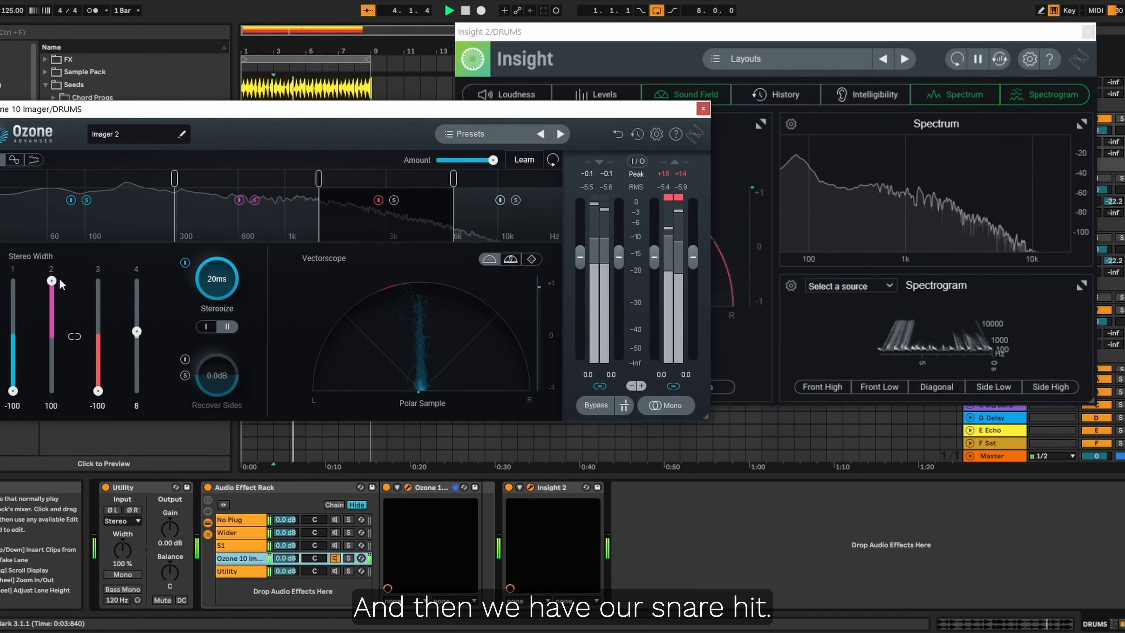
Set Ozone's stereo width to -39 on band 2, 100 on band 3 and 51 on band 4 while soloing band 3.
left_click_drag(59, 277, 97, 280)
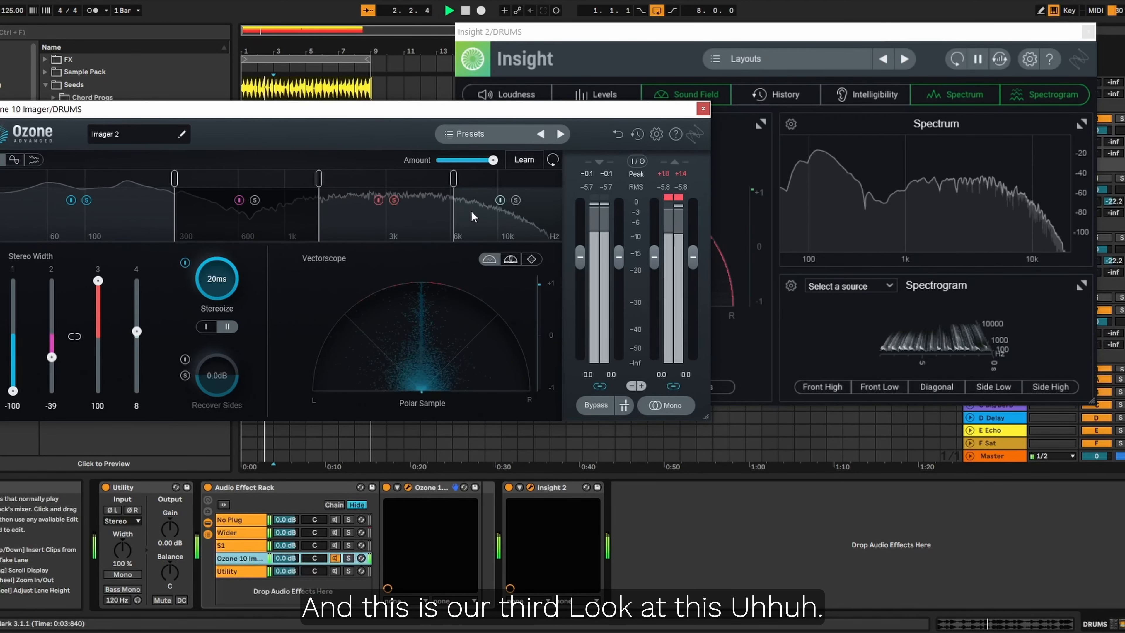
left_click_drag(140, 331, 155, 316)
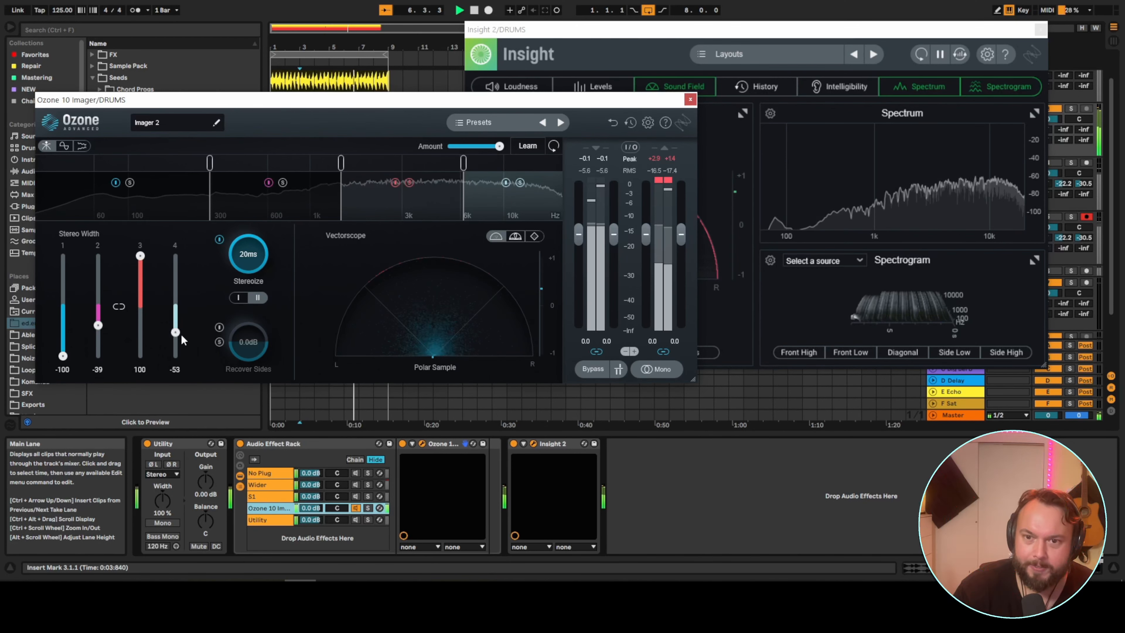
left_click_drag(181, 335, 193, 280)
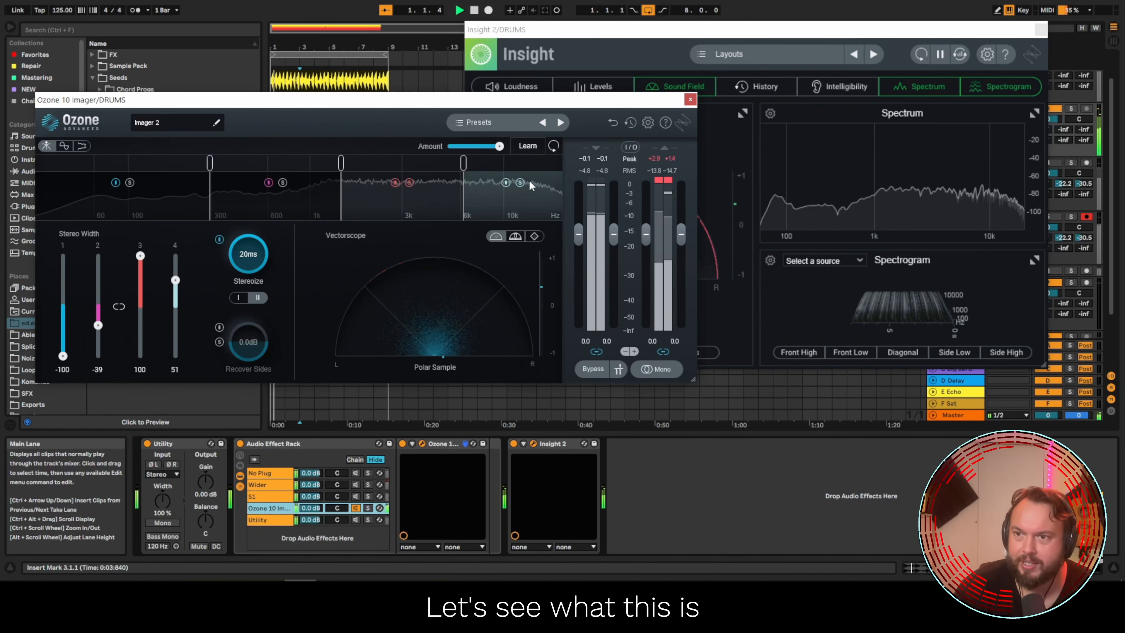